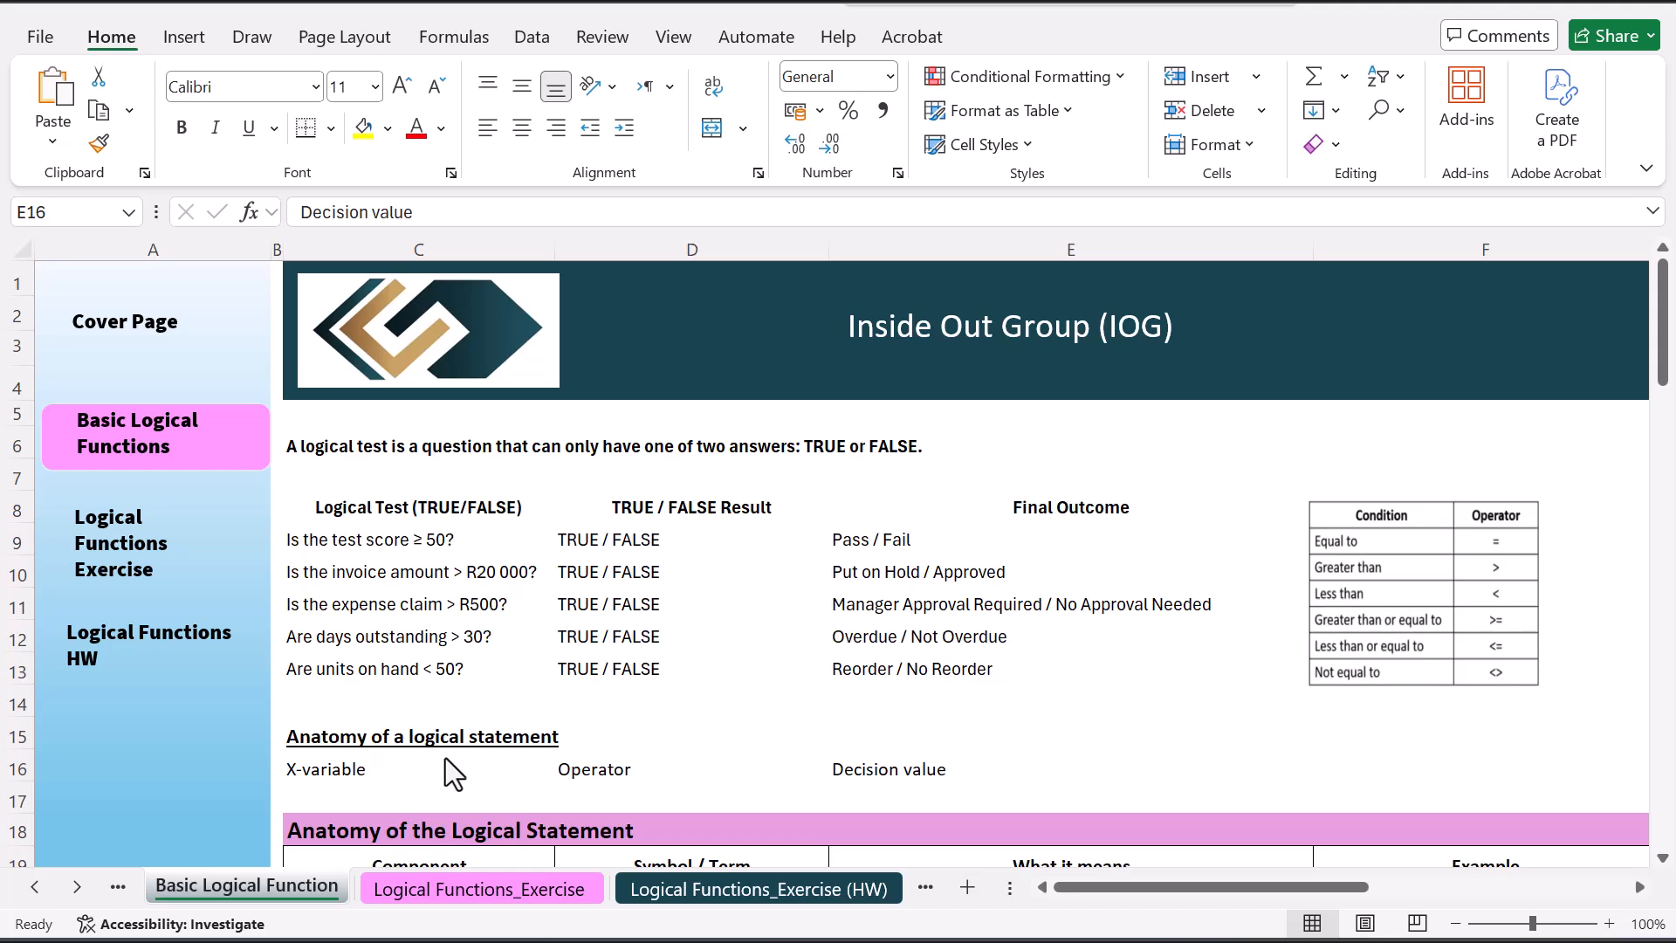
left_click(328, 771)
left_click(328, 772)
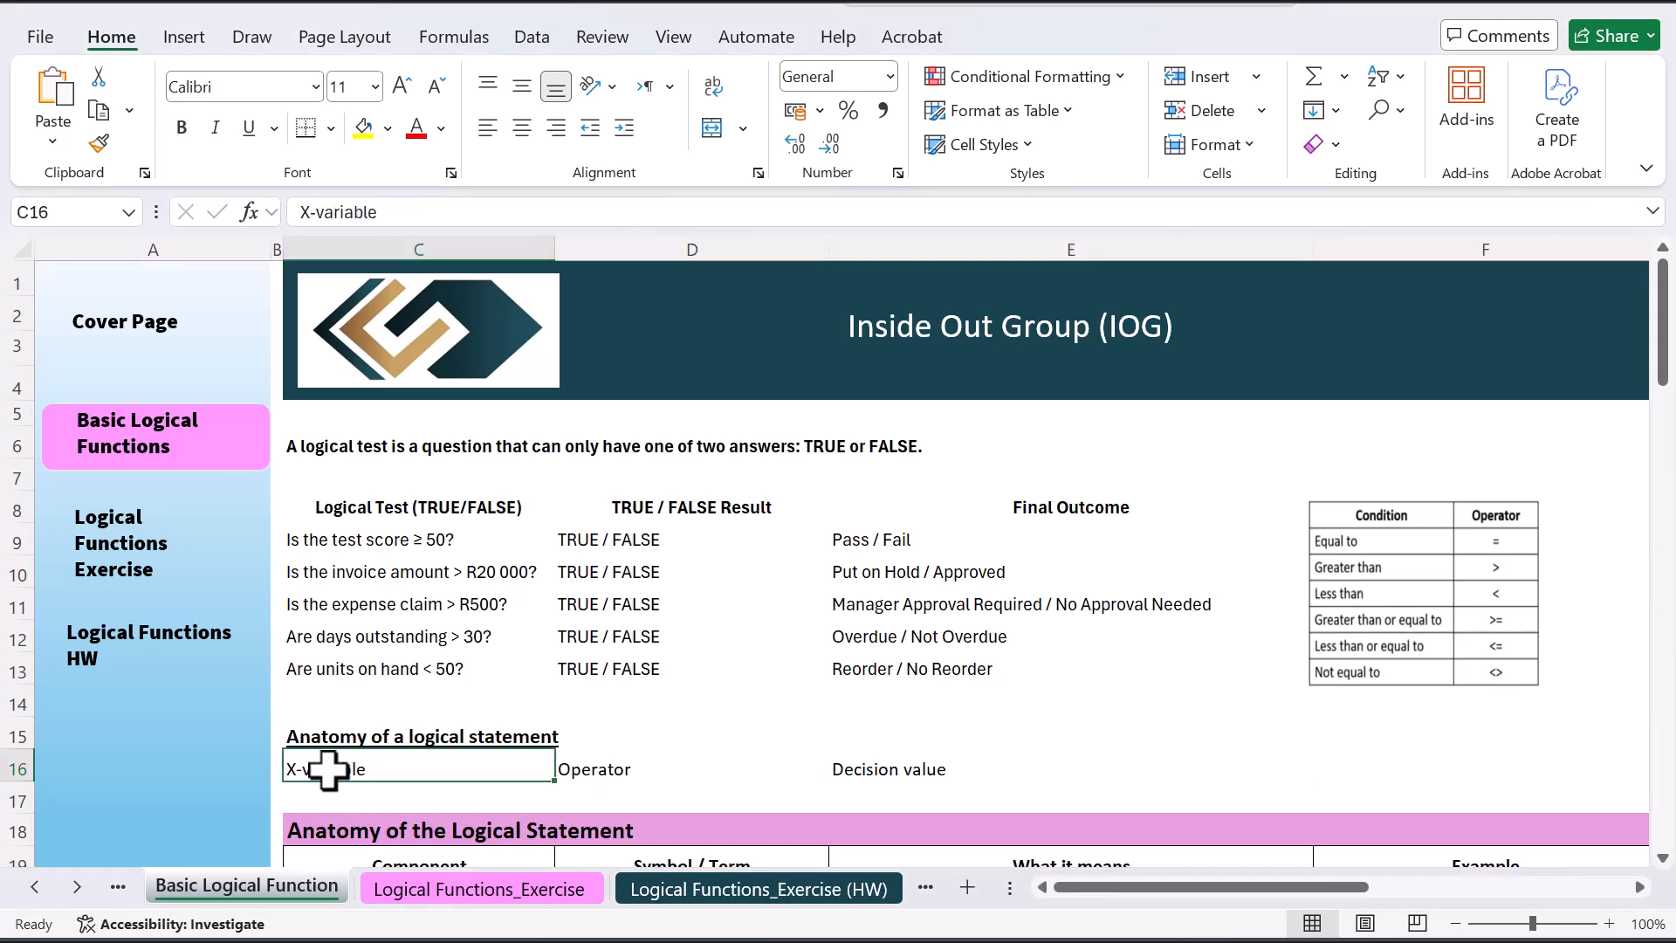
key("Tab")
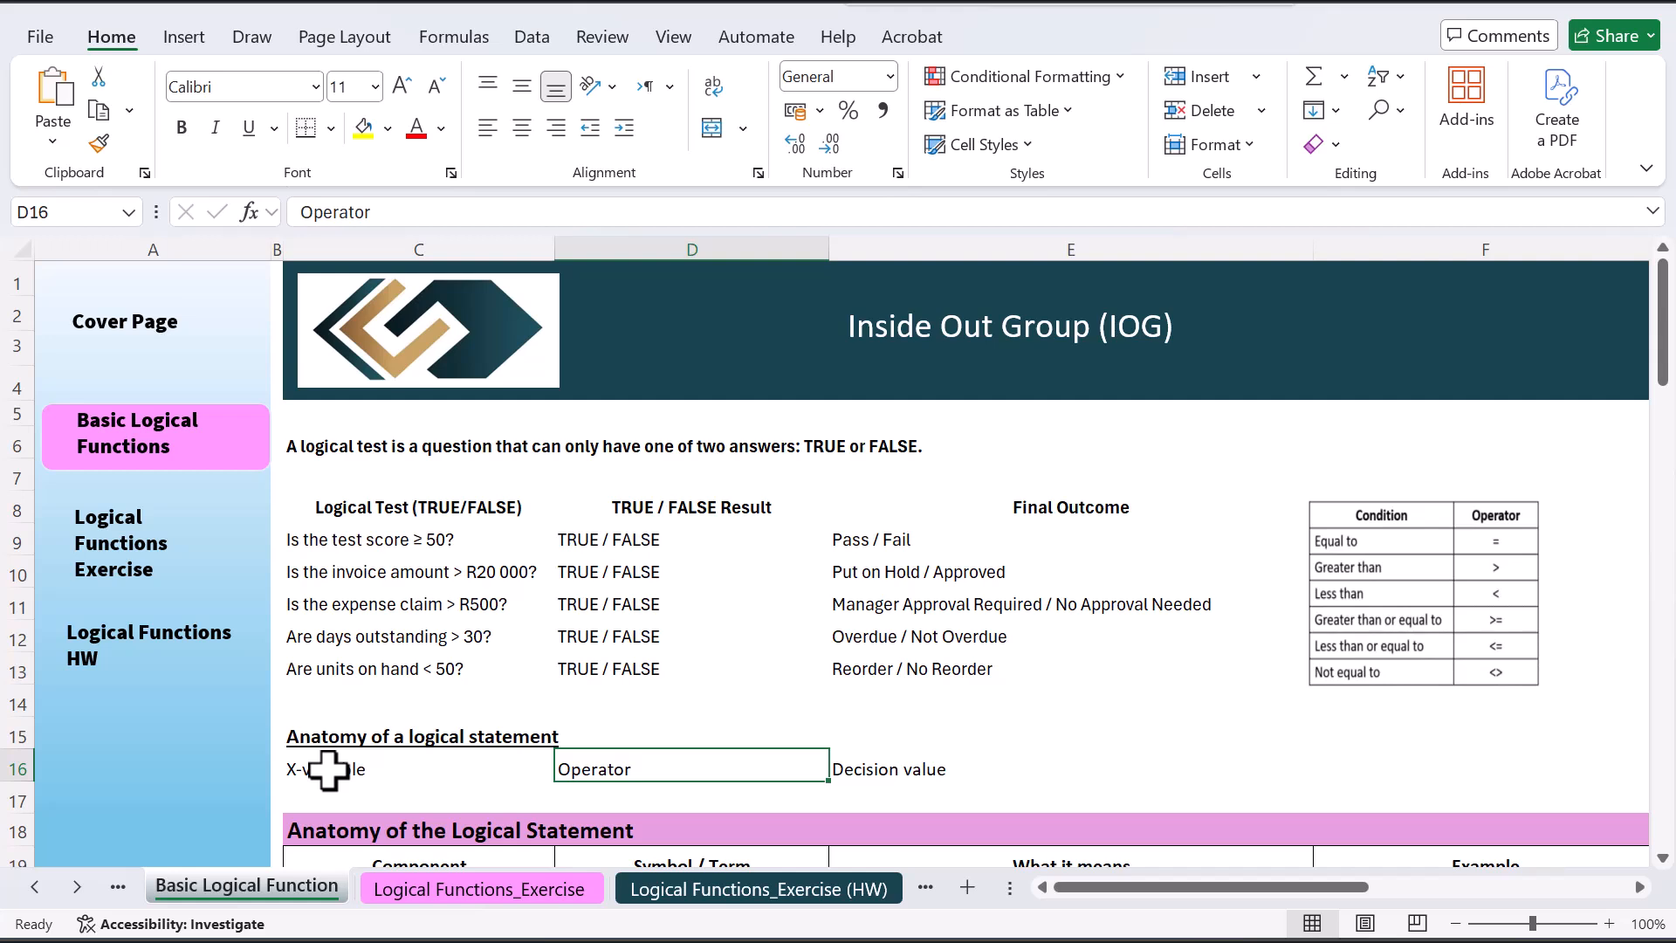
key("Tab")
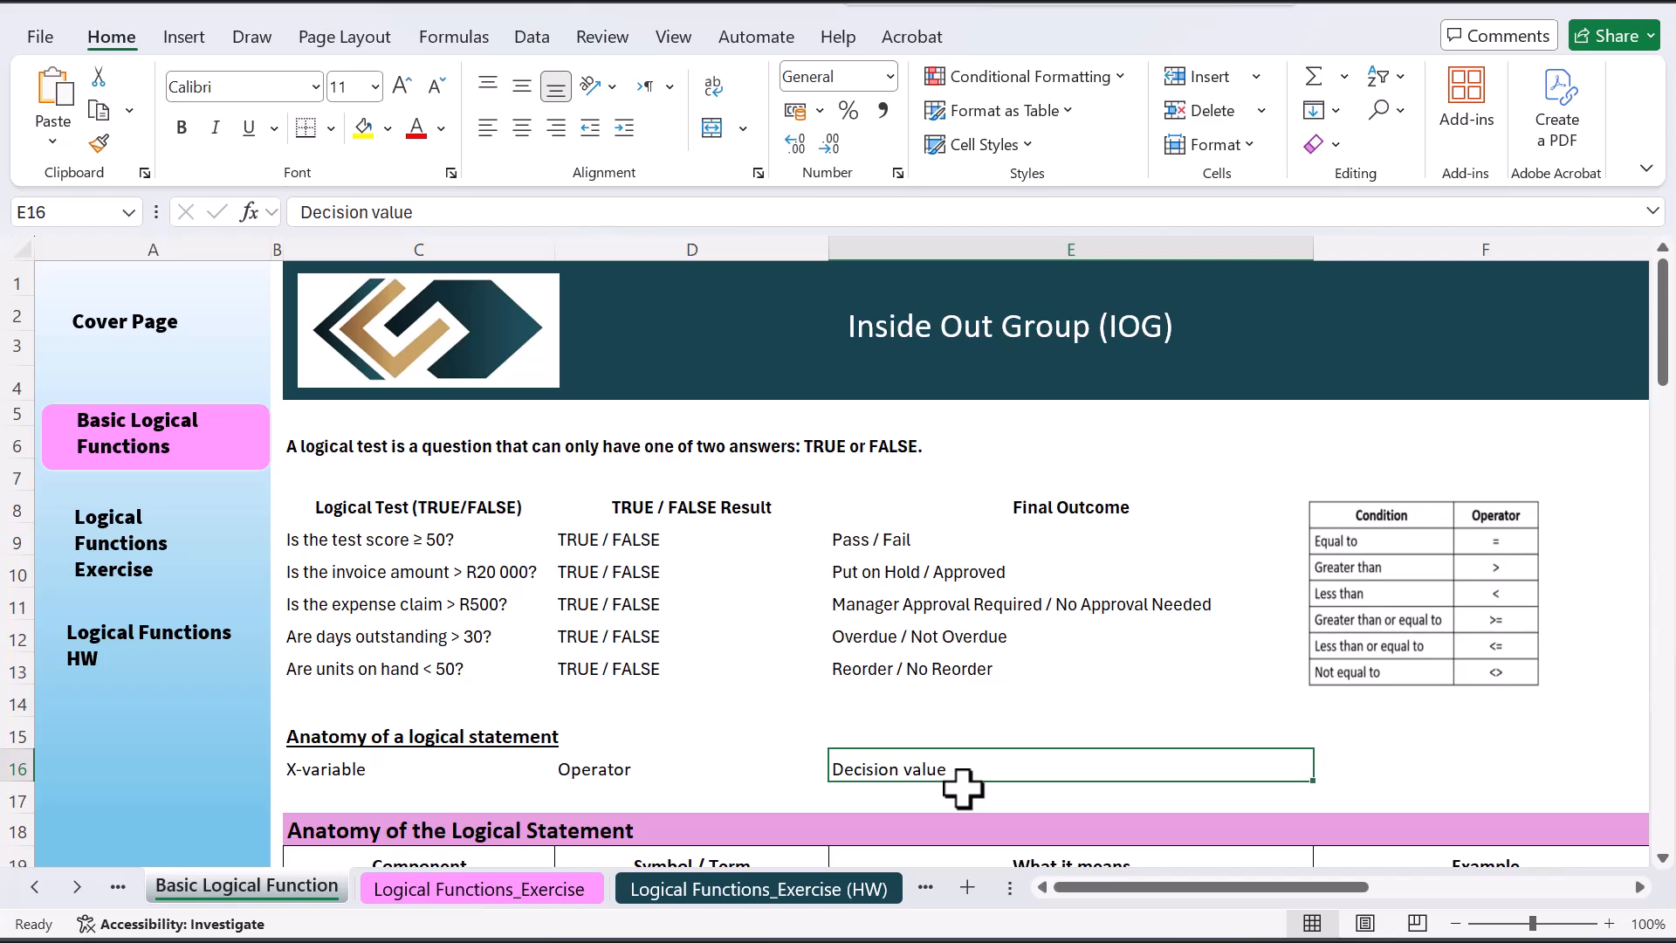
Fill row 17 under the X-variable, Operator and Decision value headings with 72, >= and 50
scroll(963, 788, "down", 3)
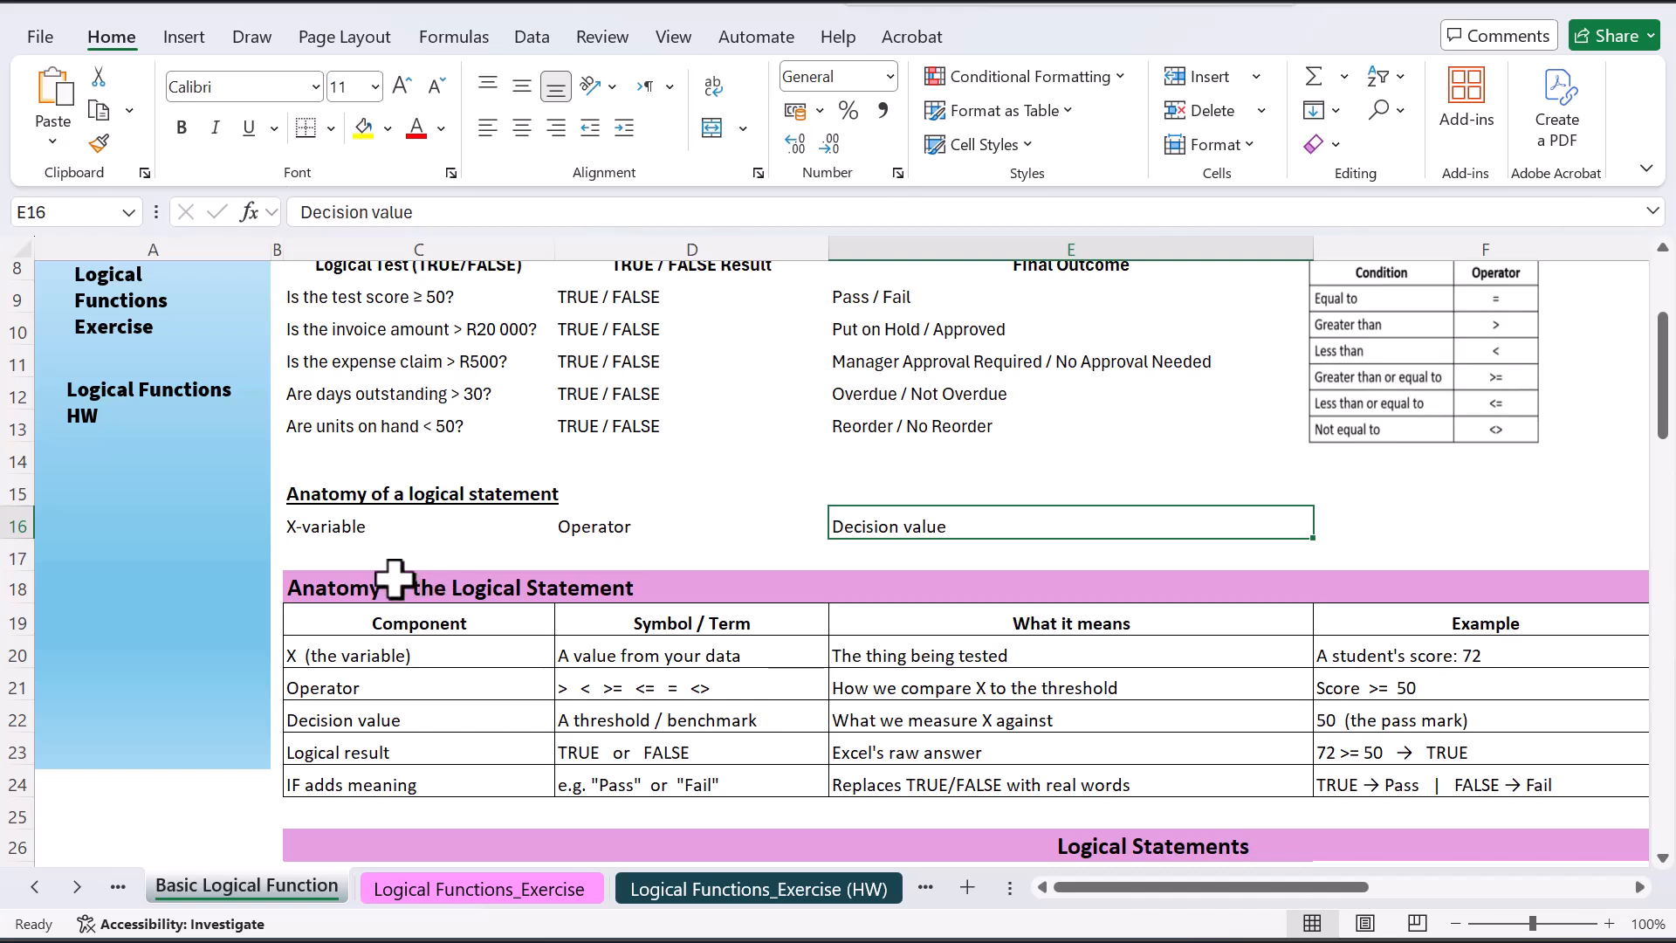
left_click(371, 552)
type("72")
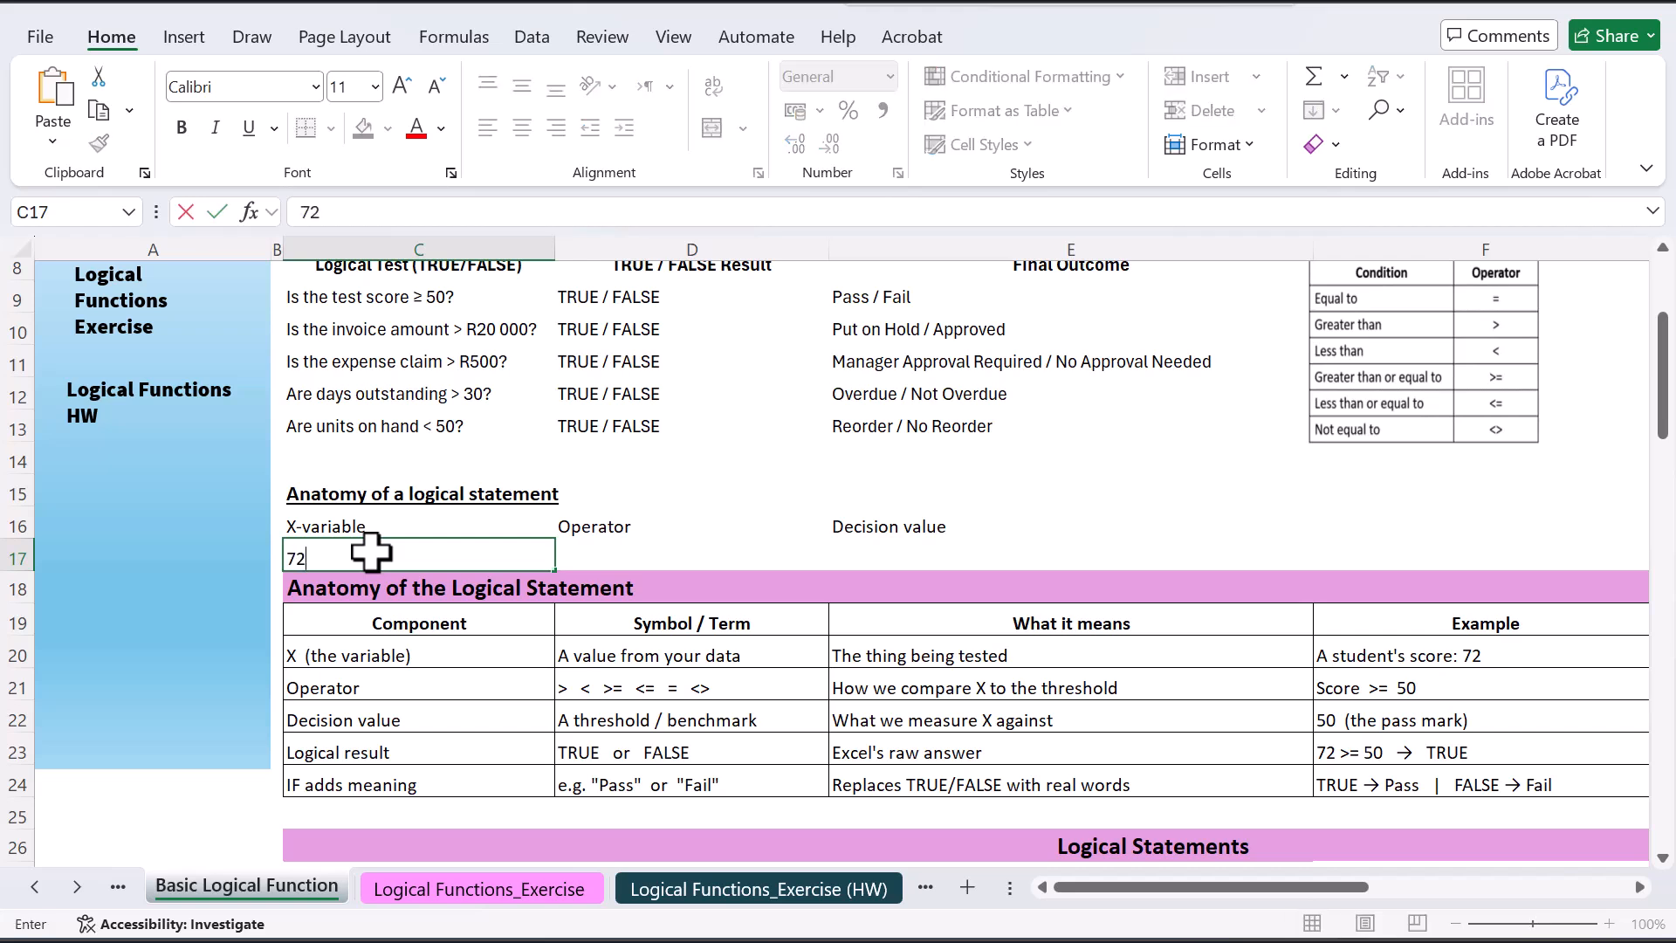
key("ctrl+Return")
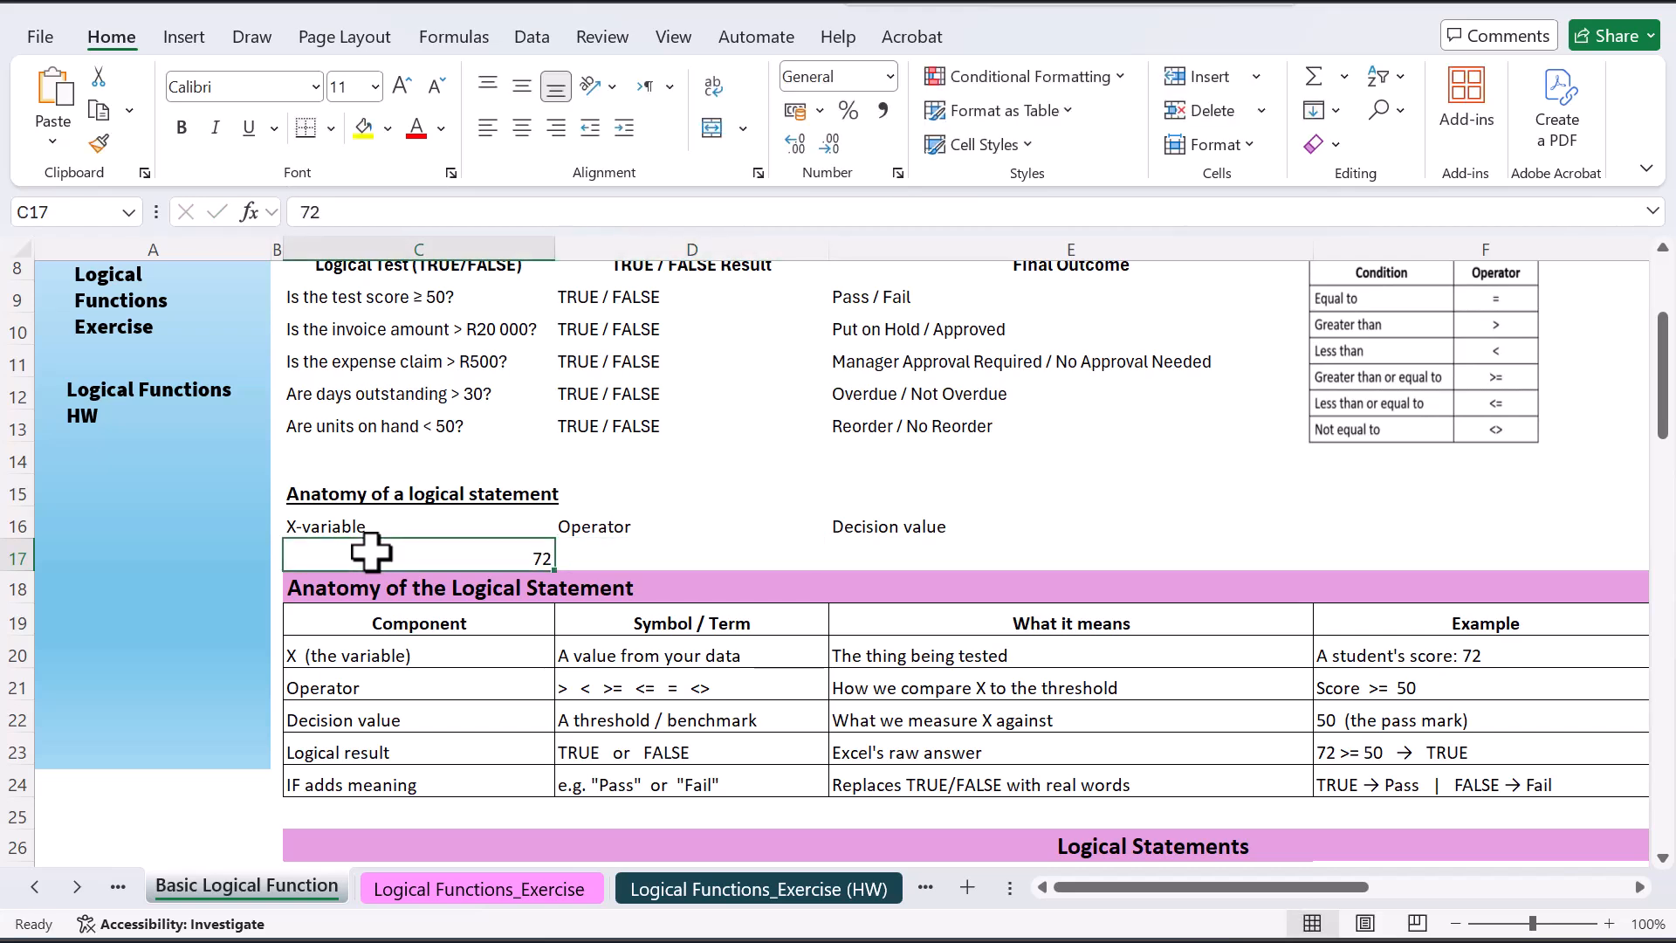
left_click(612, 558)
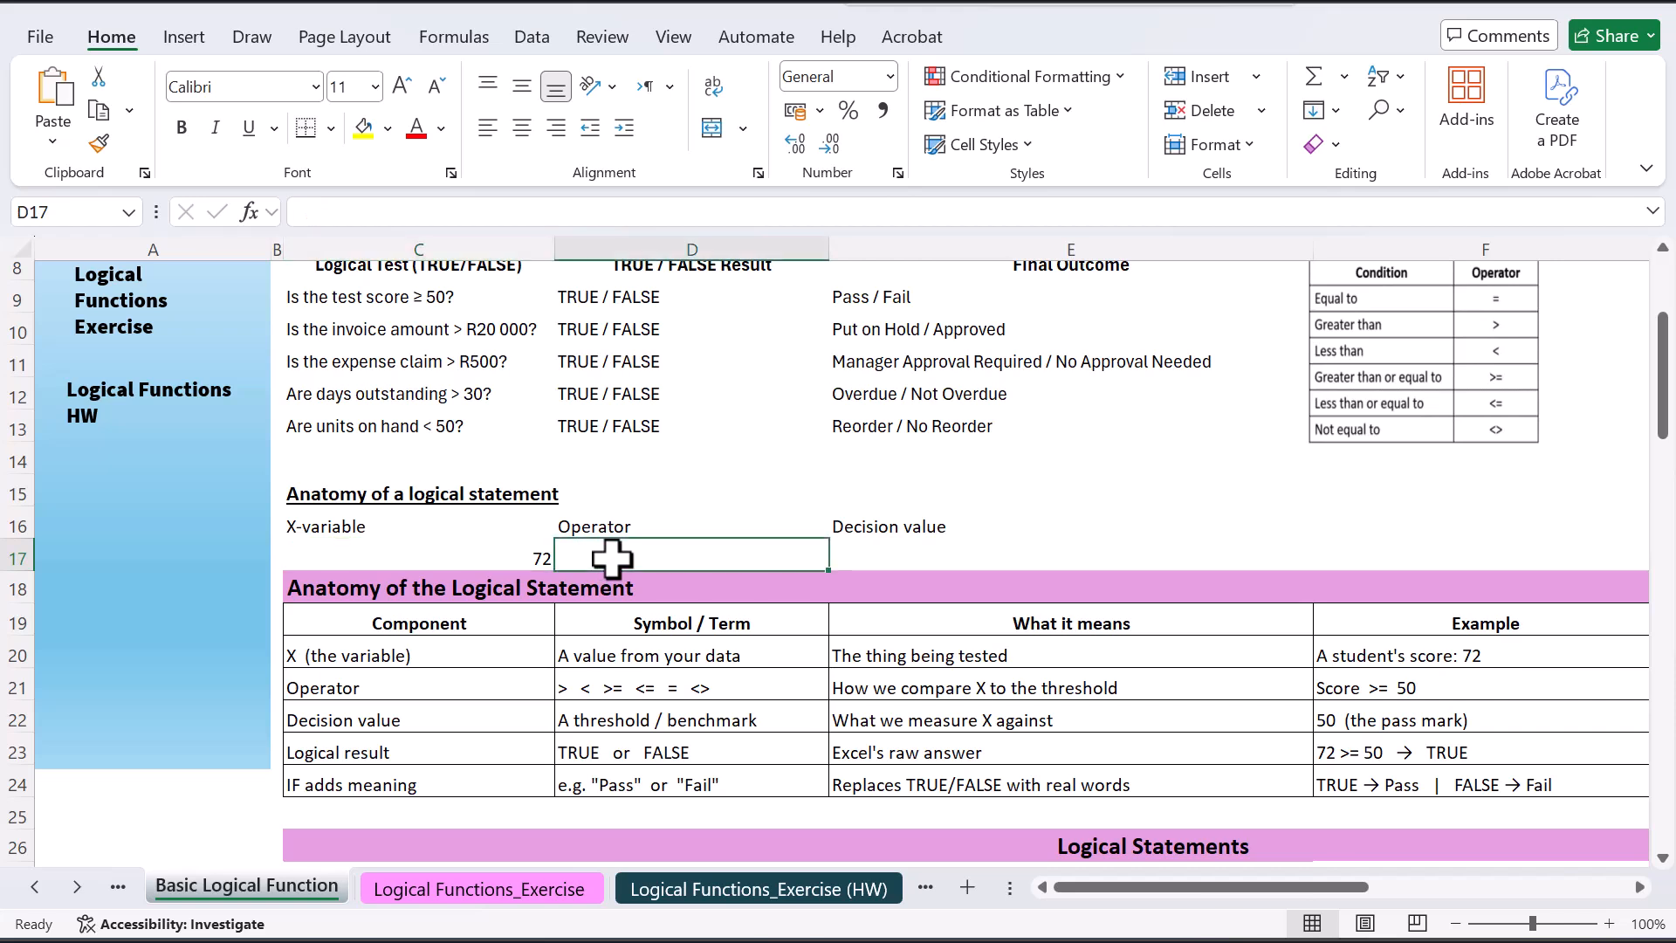
type(">=")
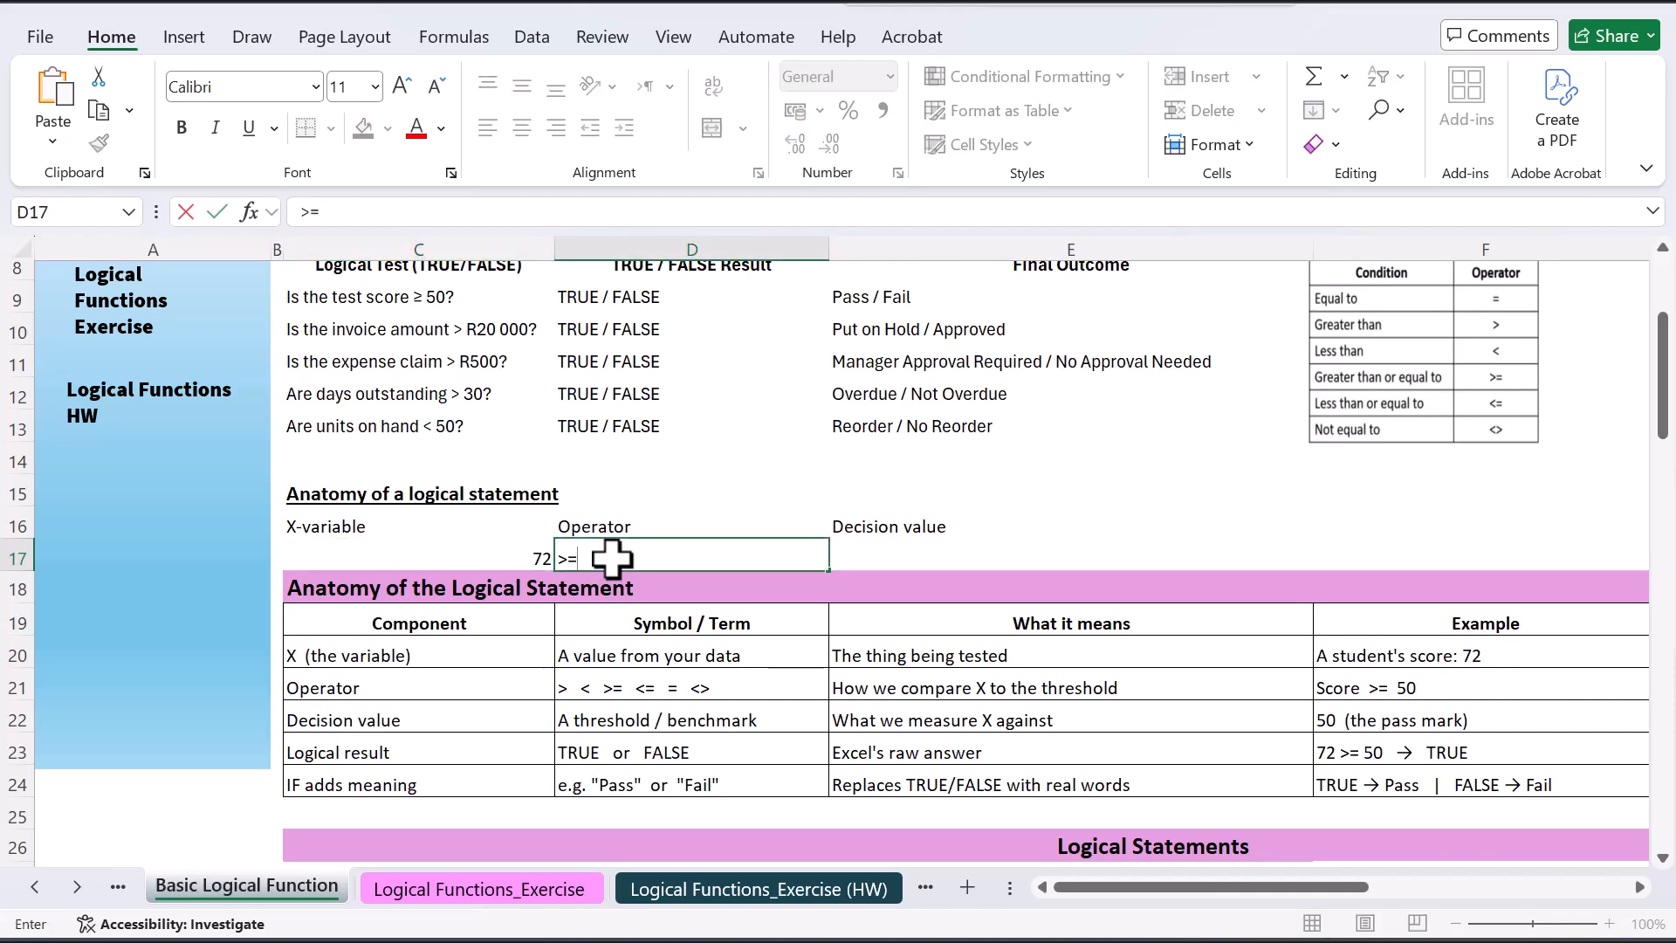
left_click(885, 554)
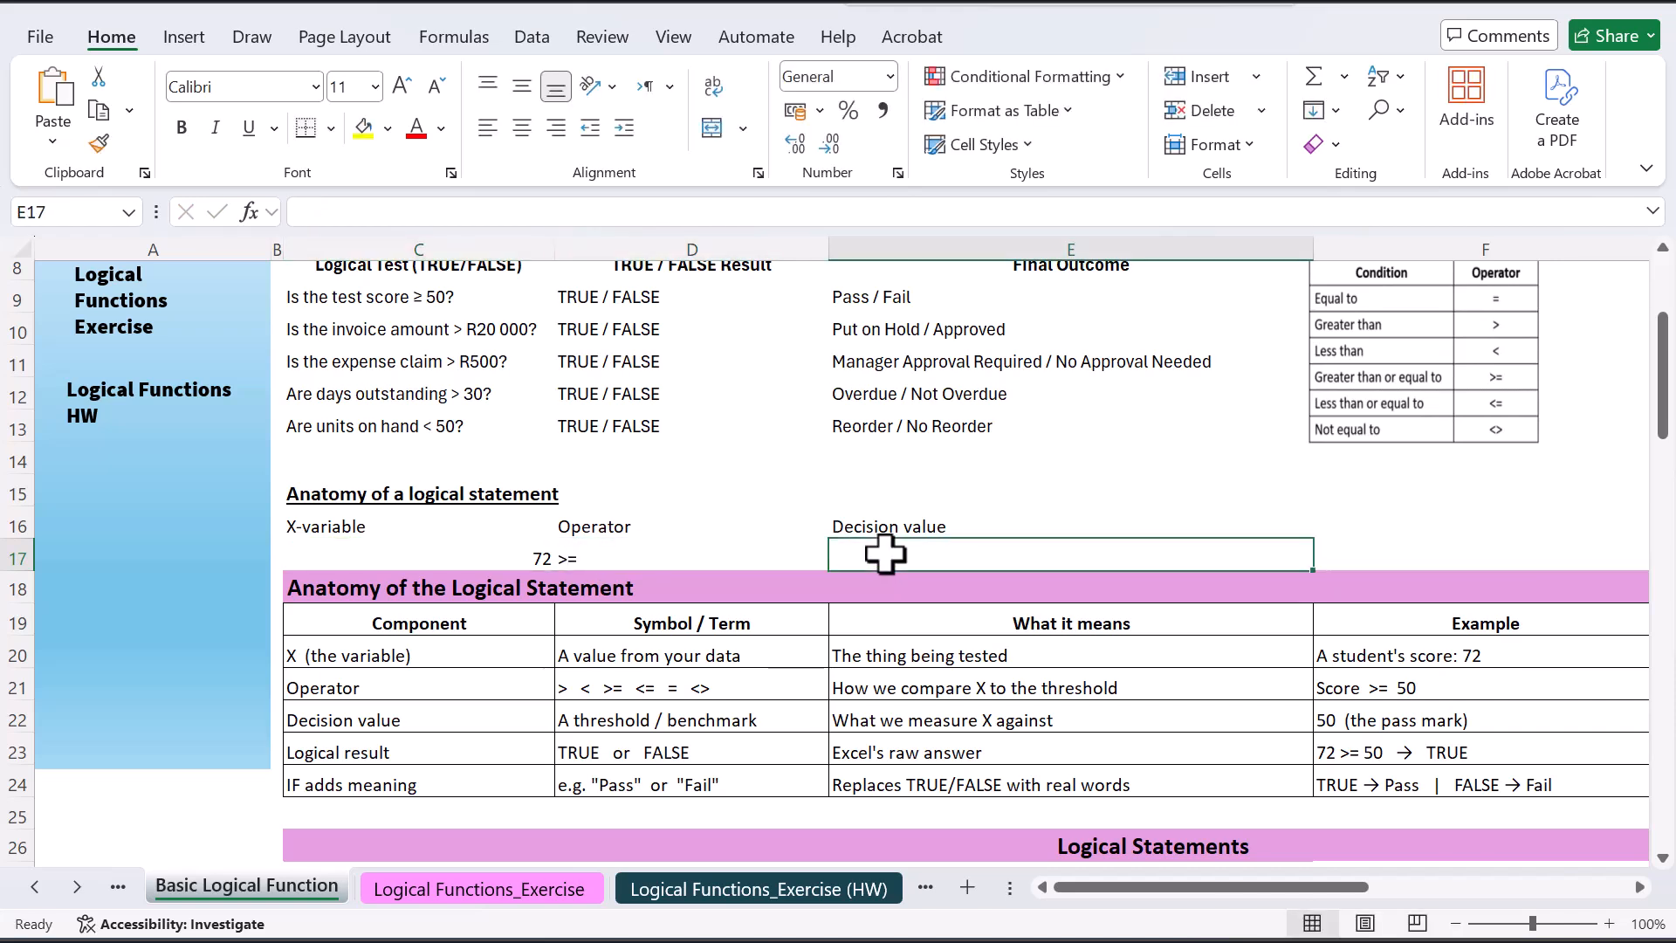
type("50")
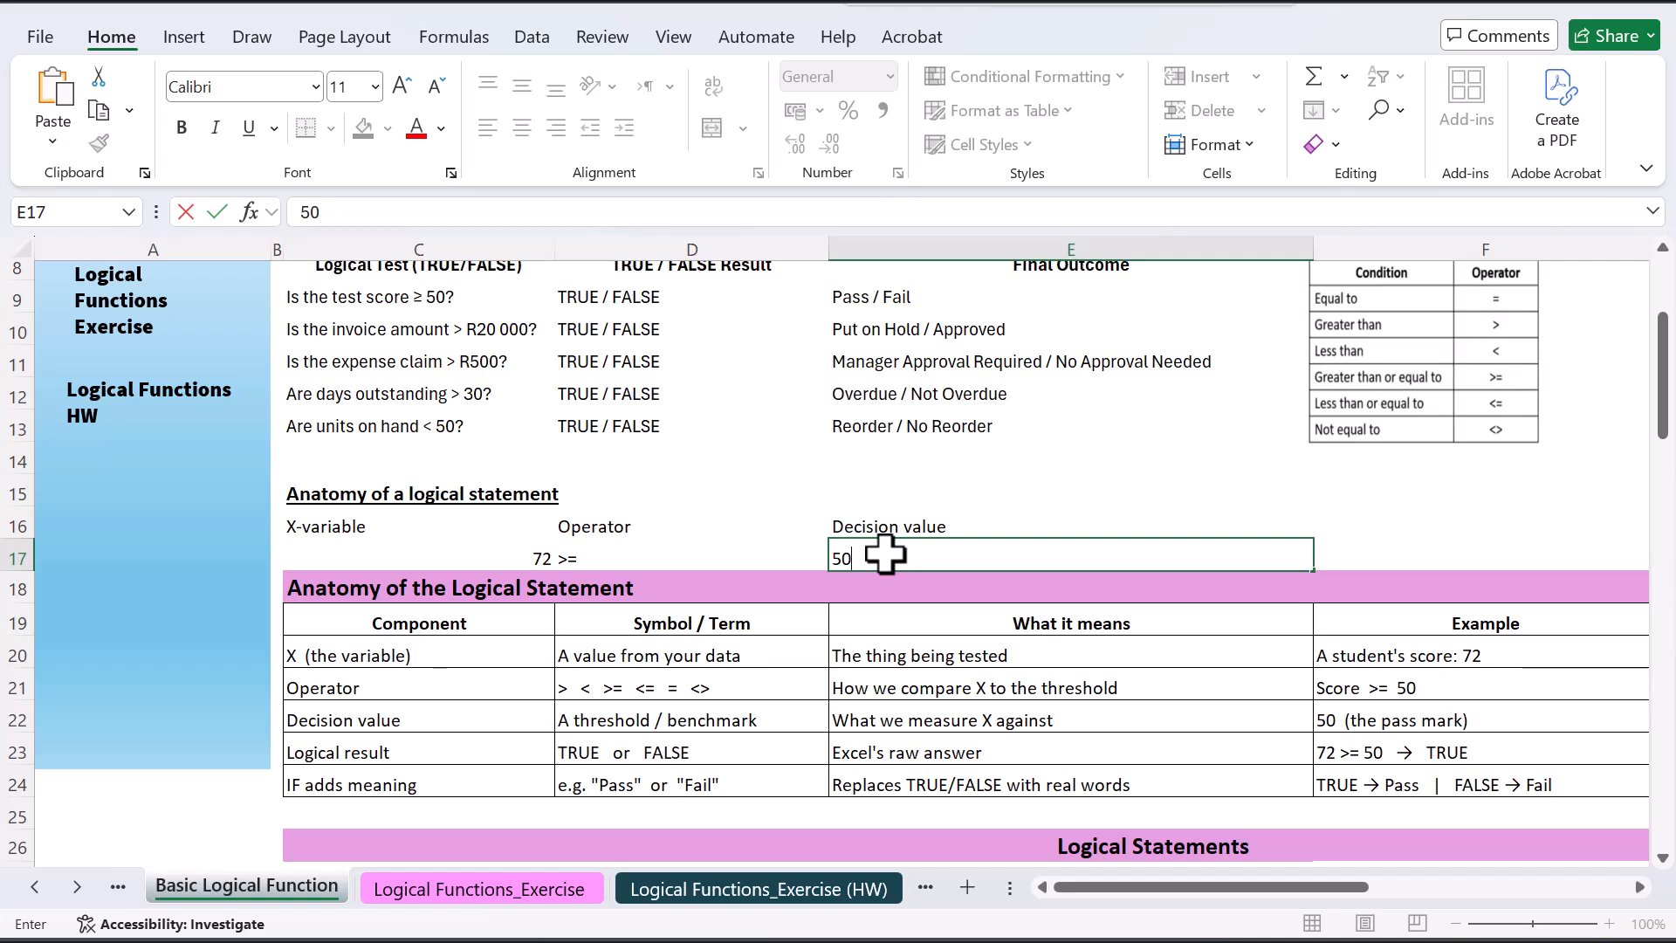
Insert two blank rows above the test score example in row 17
left_click(10, 556)
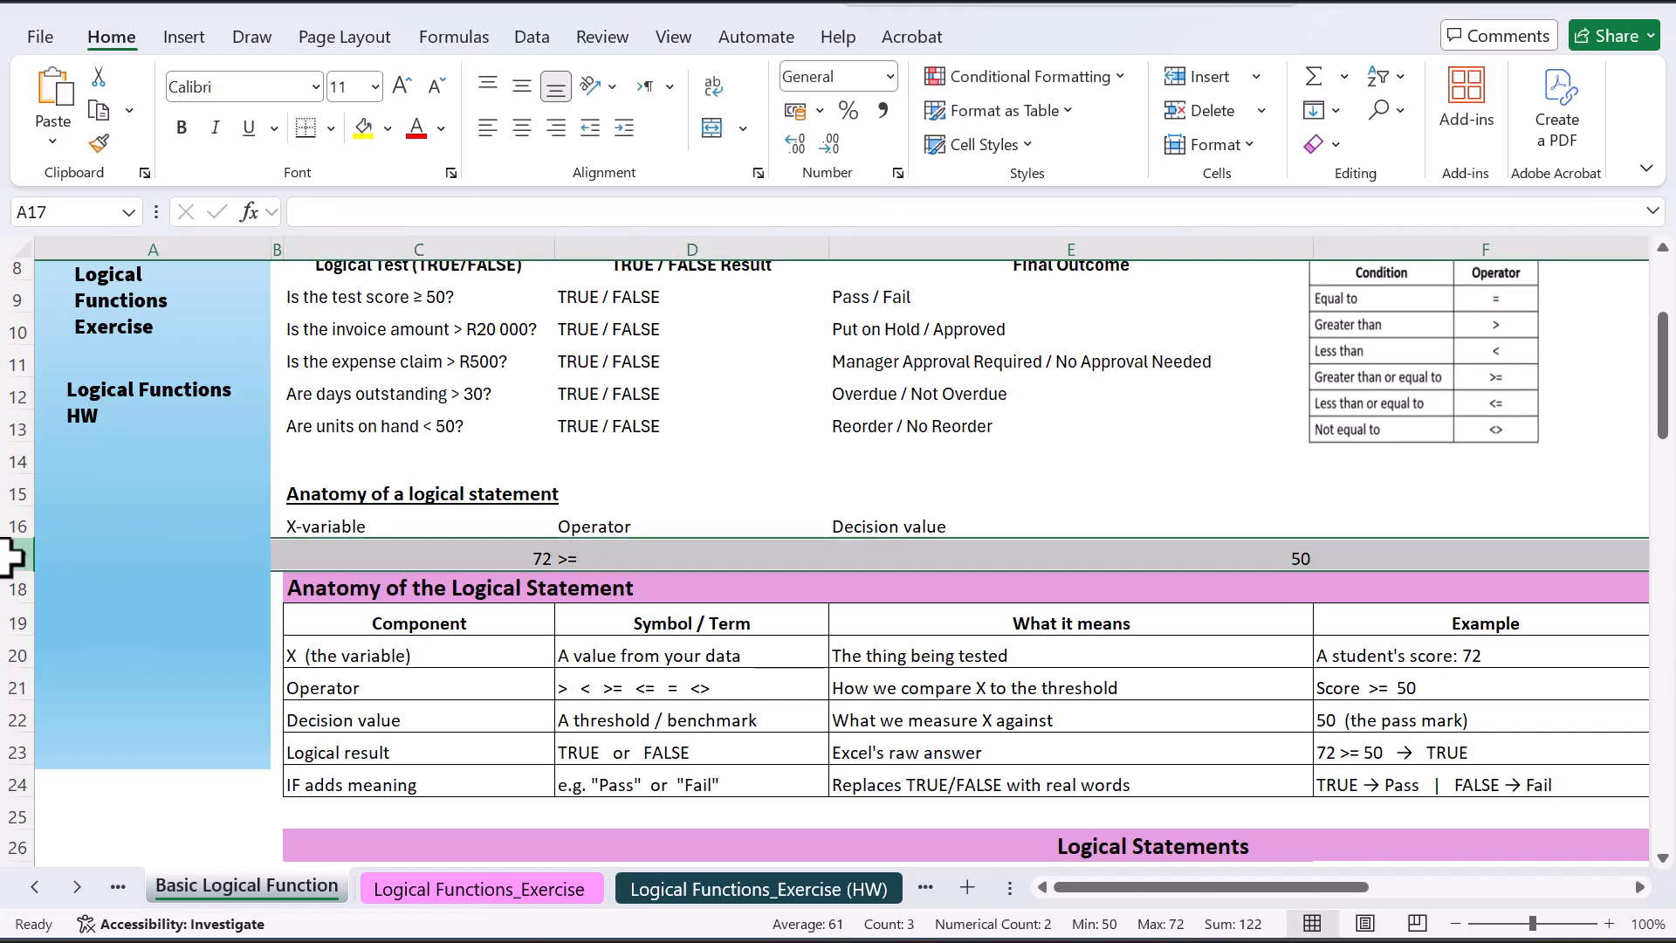
key("ctrl+shift+equal")
key("ctrl+shift+equal")
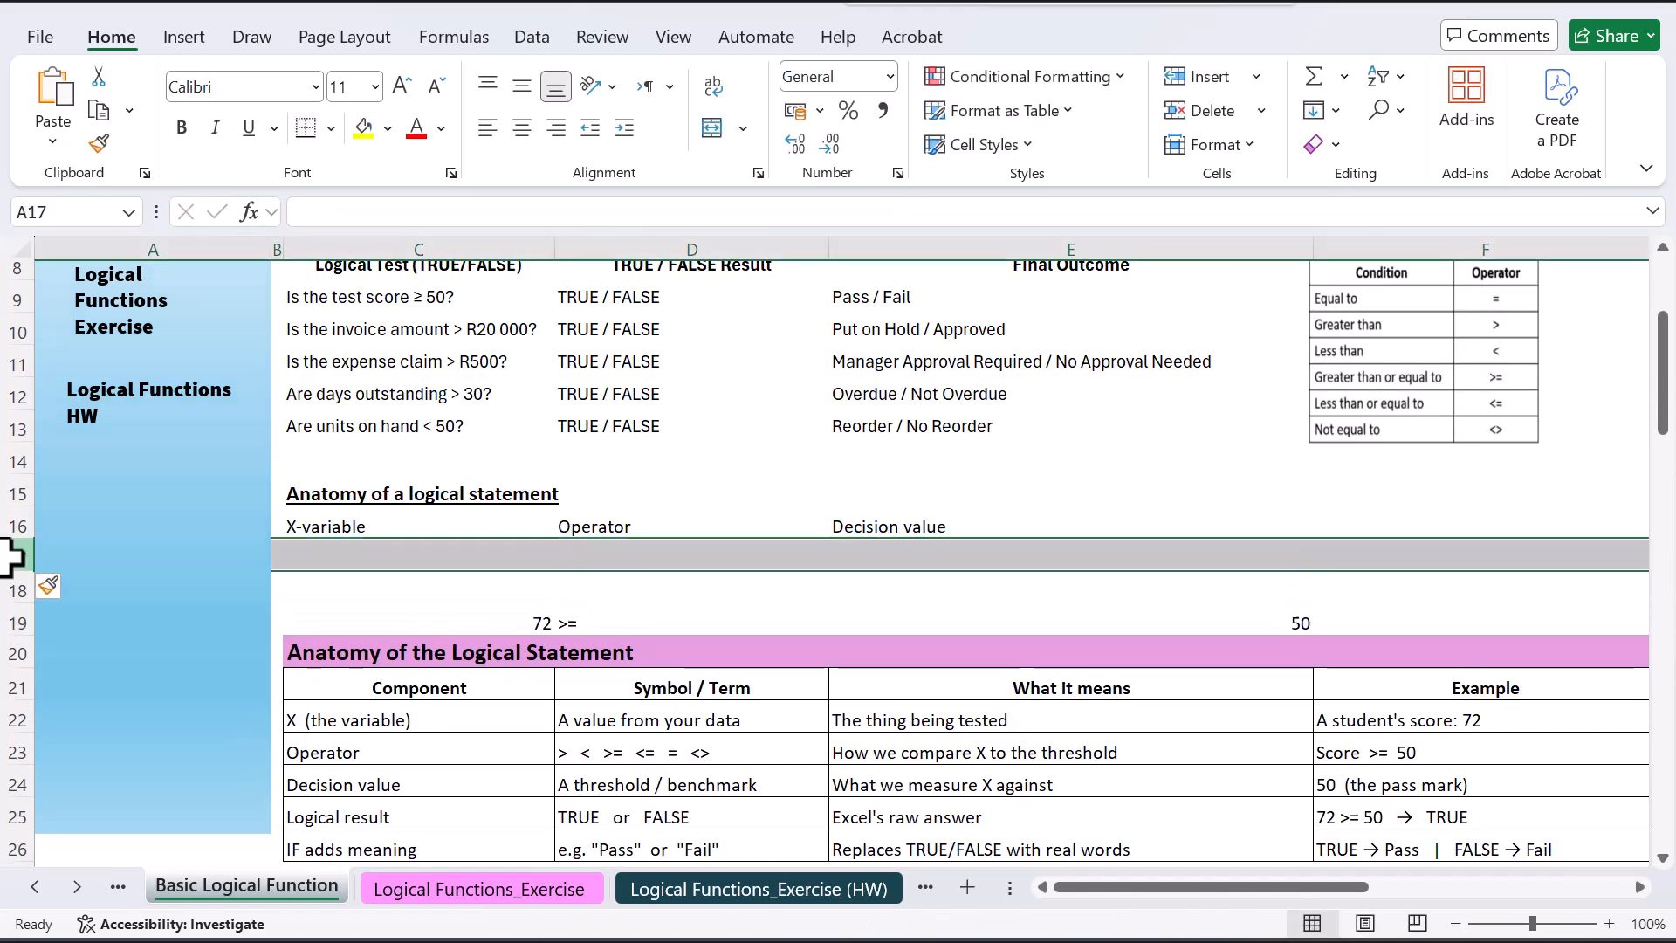
Enter the invoice amount example in row 17: X-variable 21000, operator >, decision value 20000
left_click(442, 555)
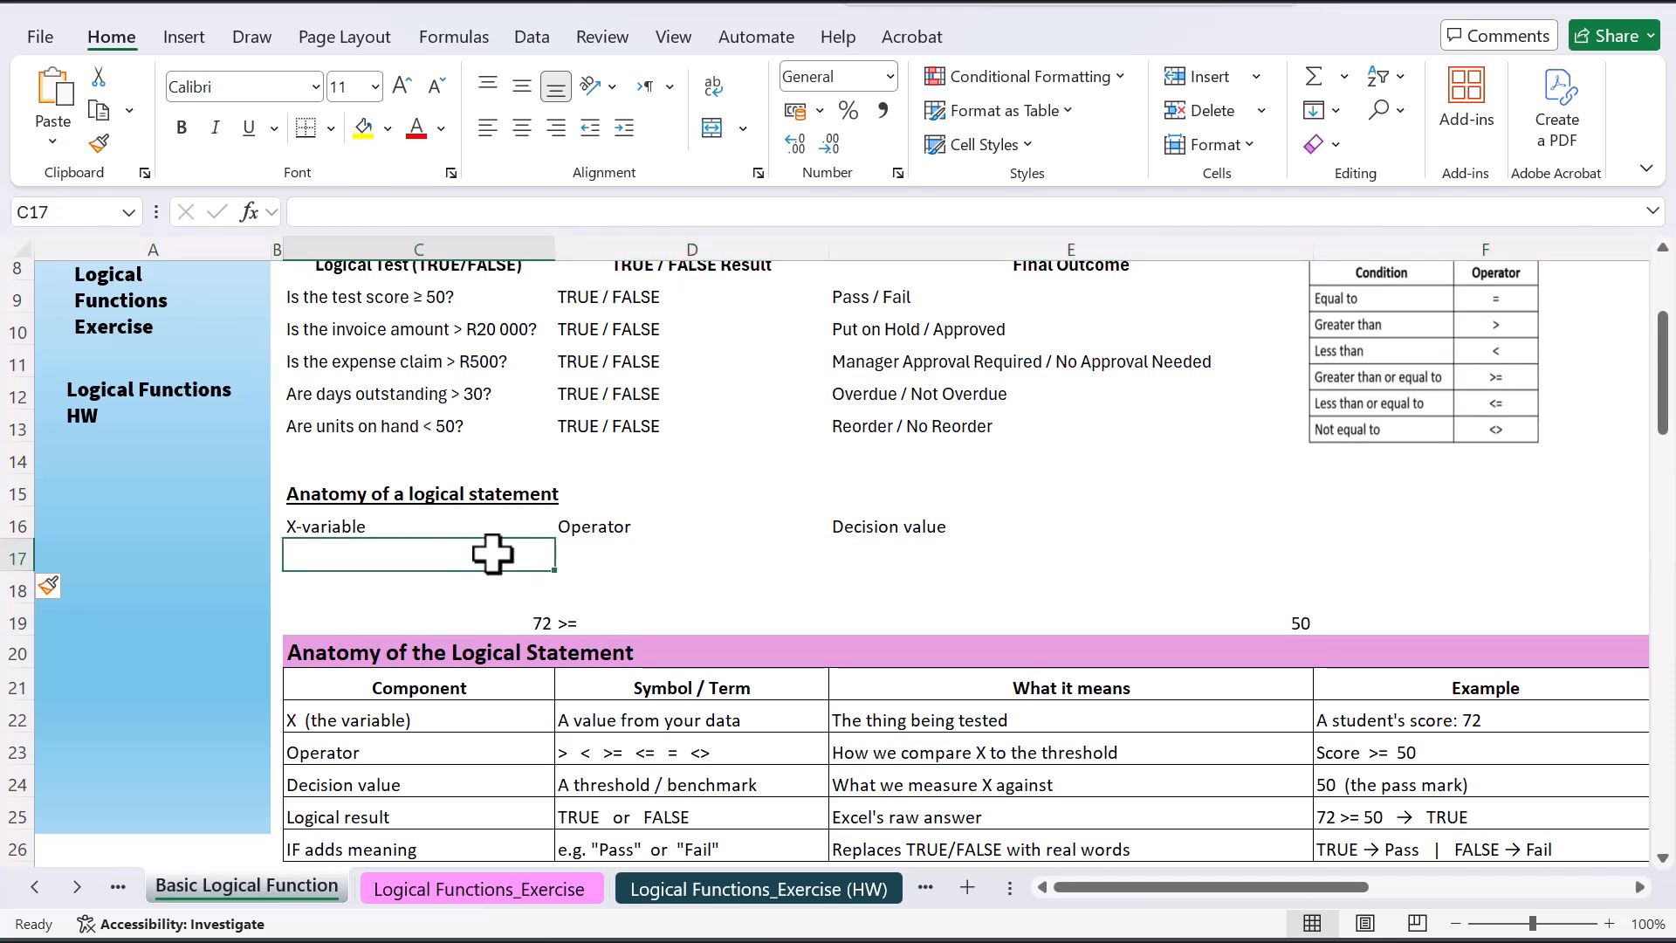
type("21000")
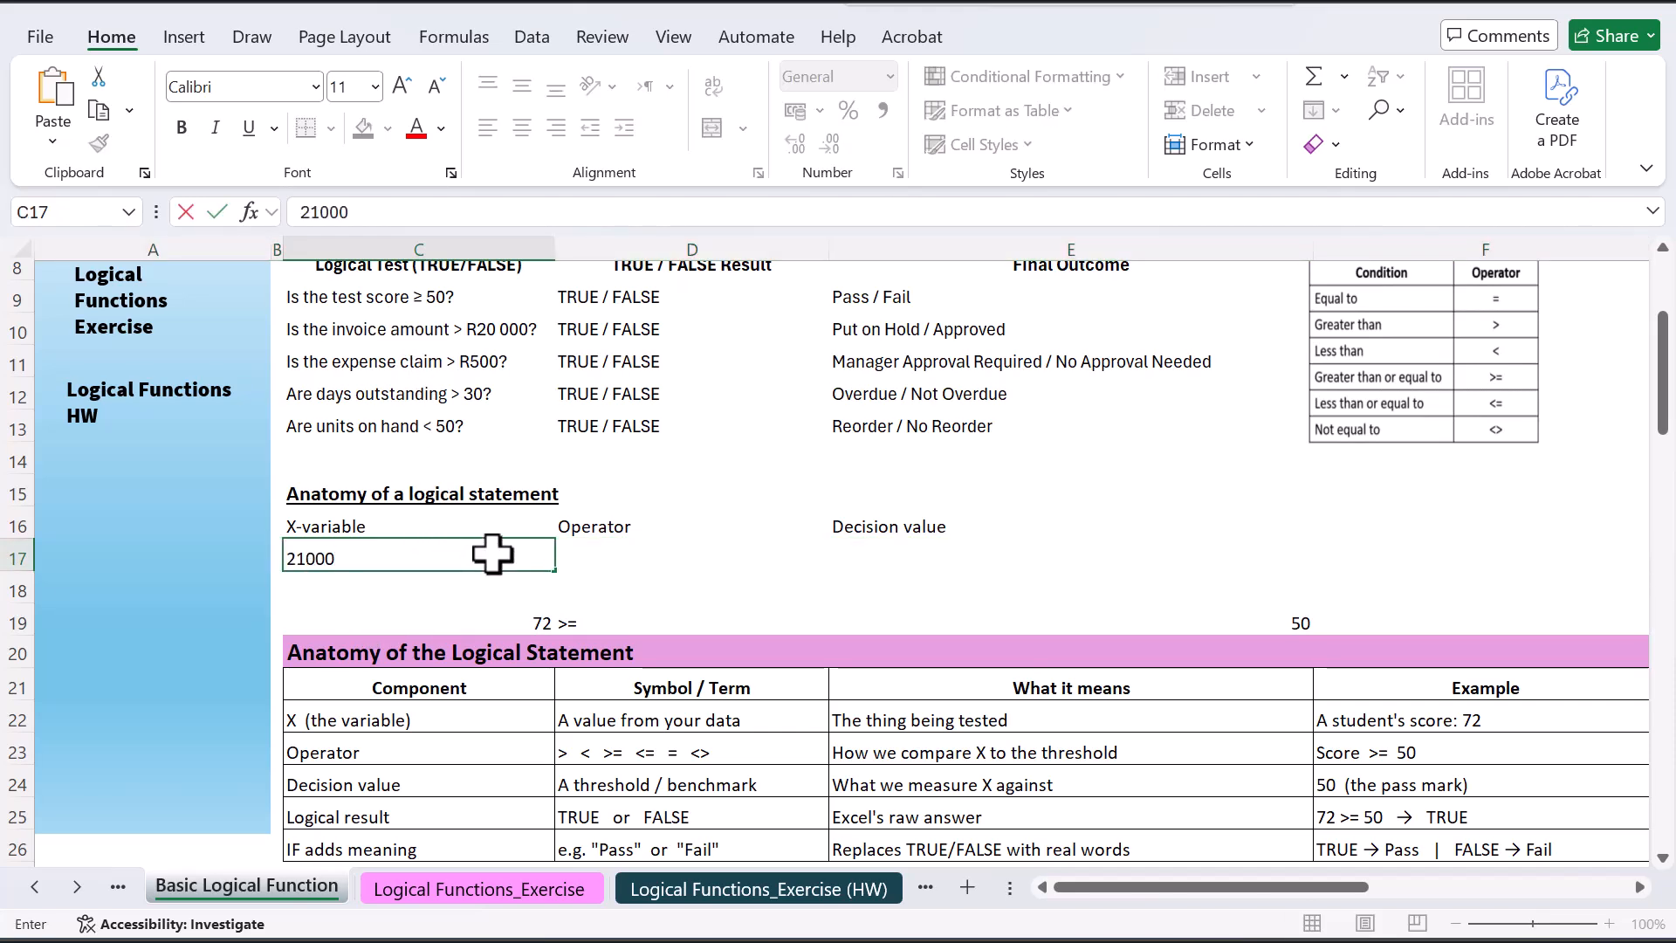
key("Tab")
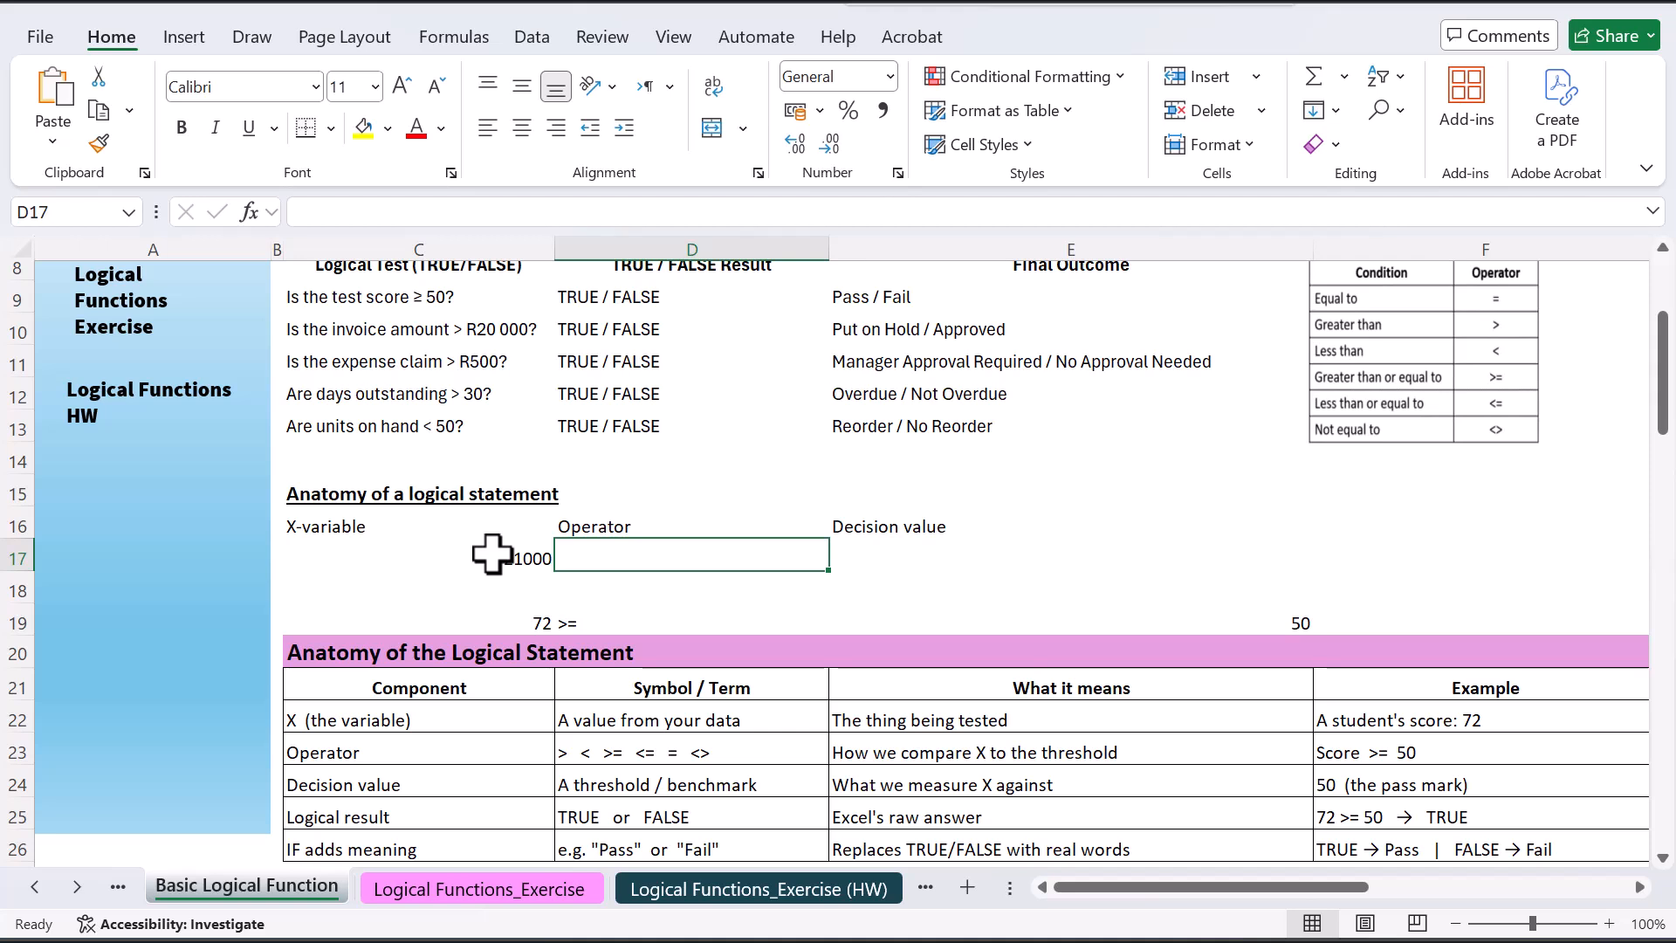
left_click(493, 554)
left_click(658, 556)
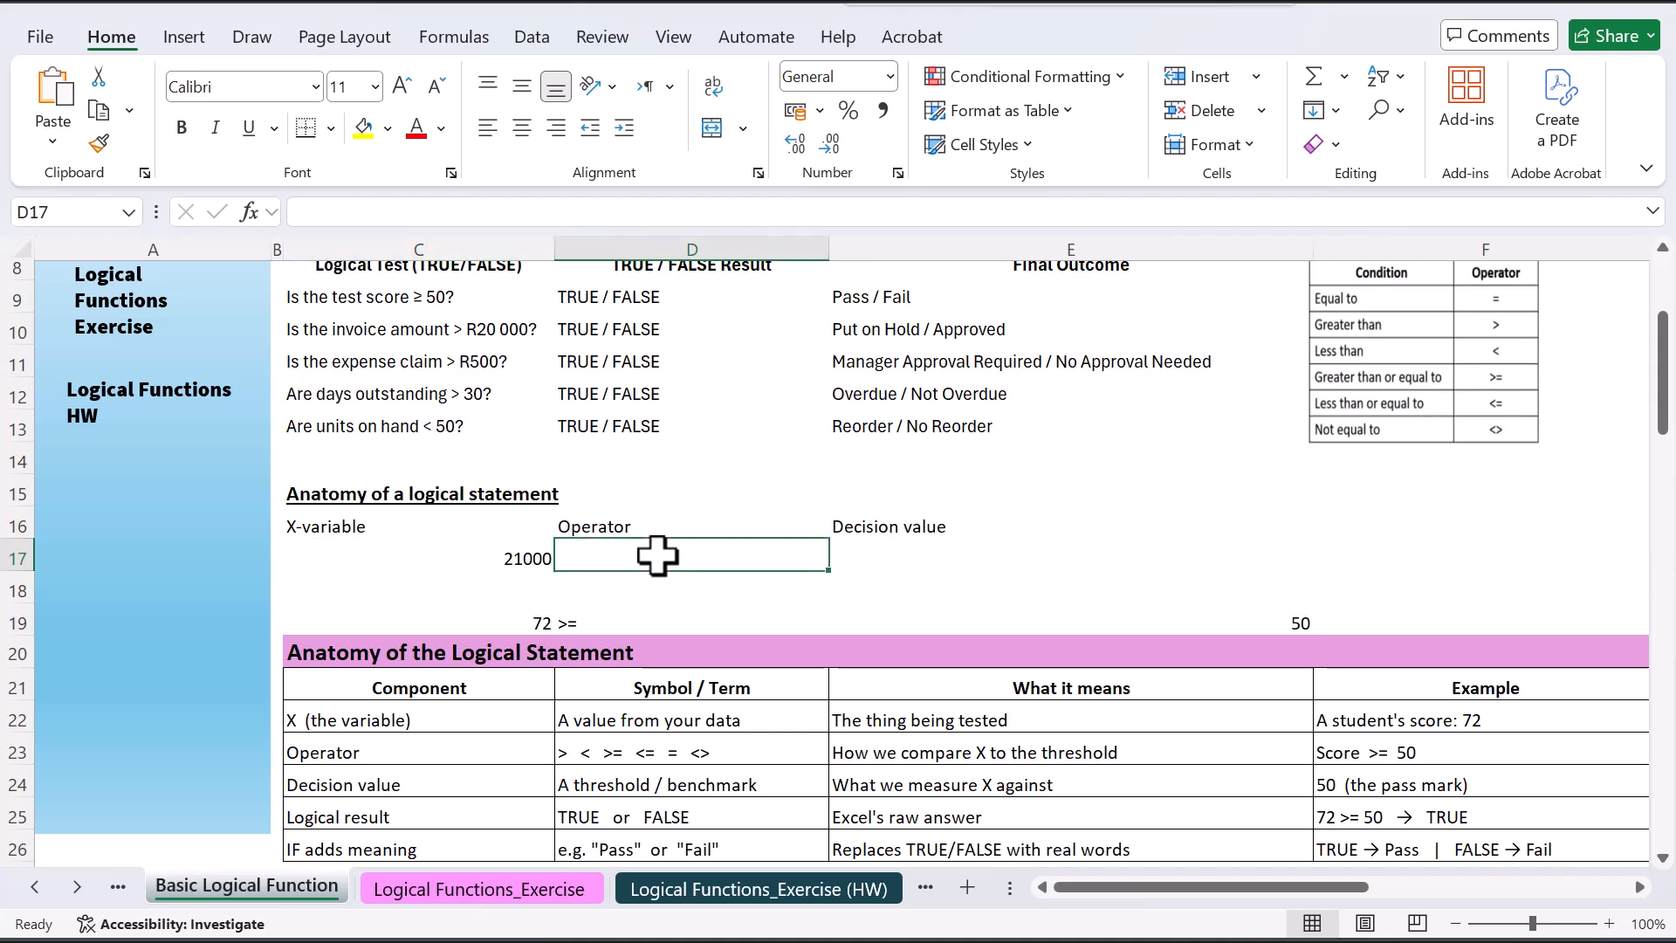
type(">")
left_click(889, 556)
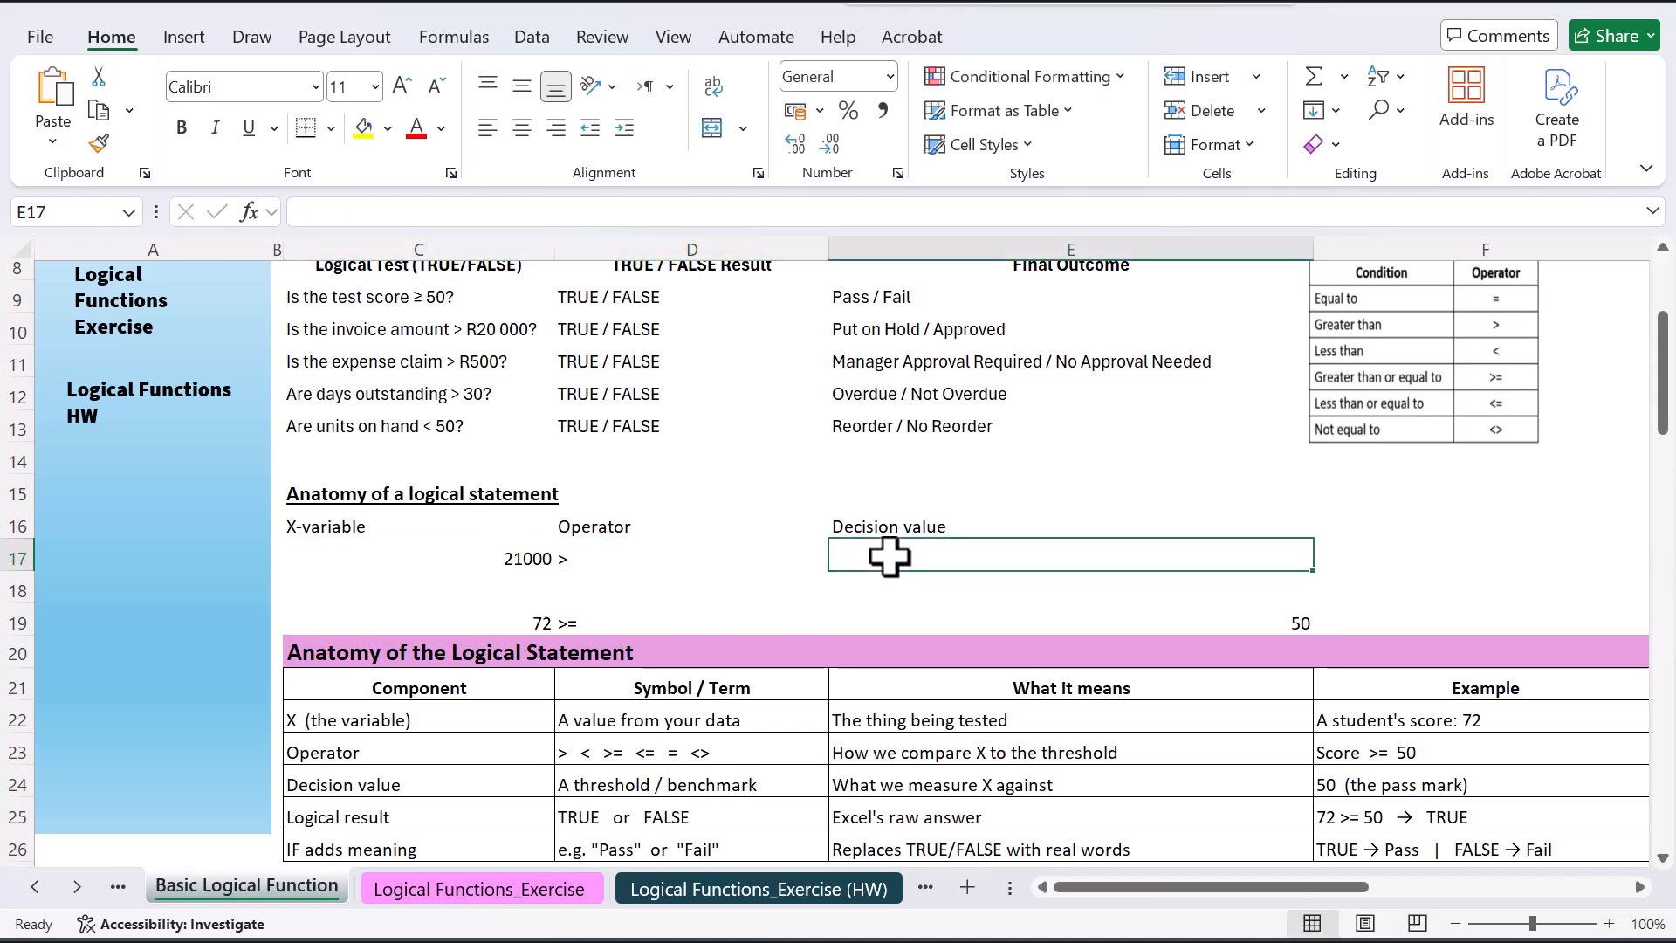
type("200")
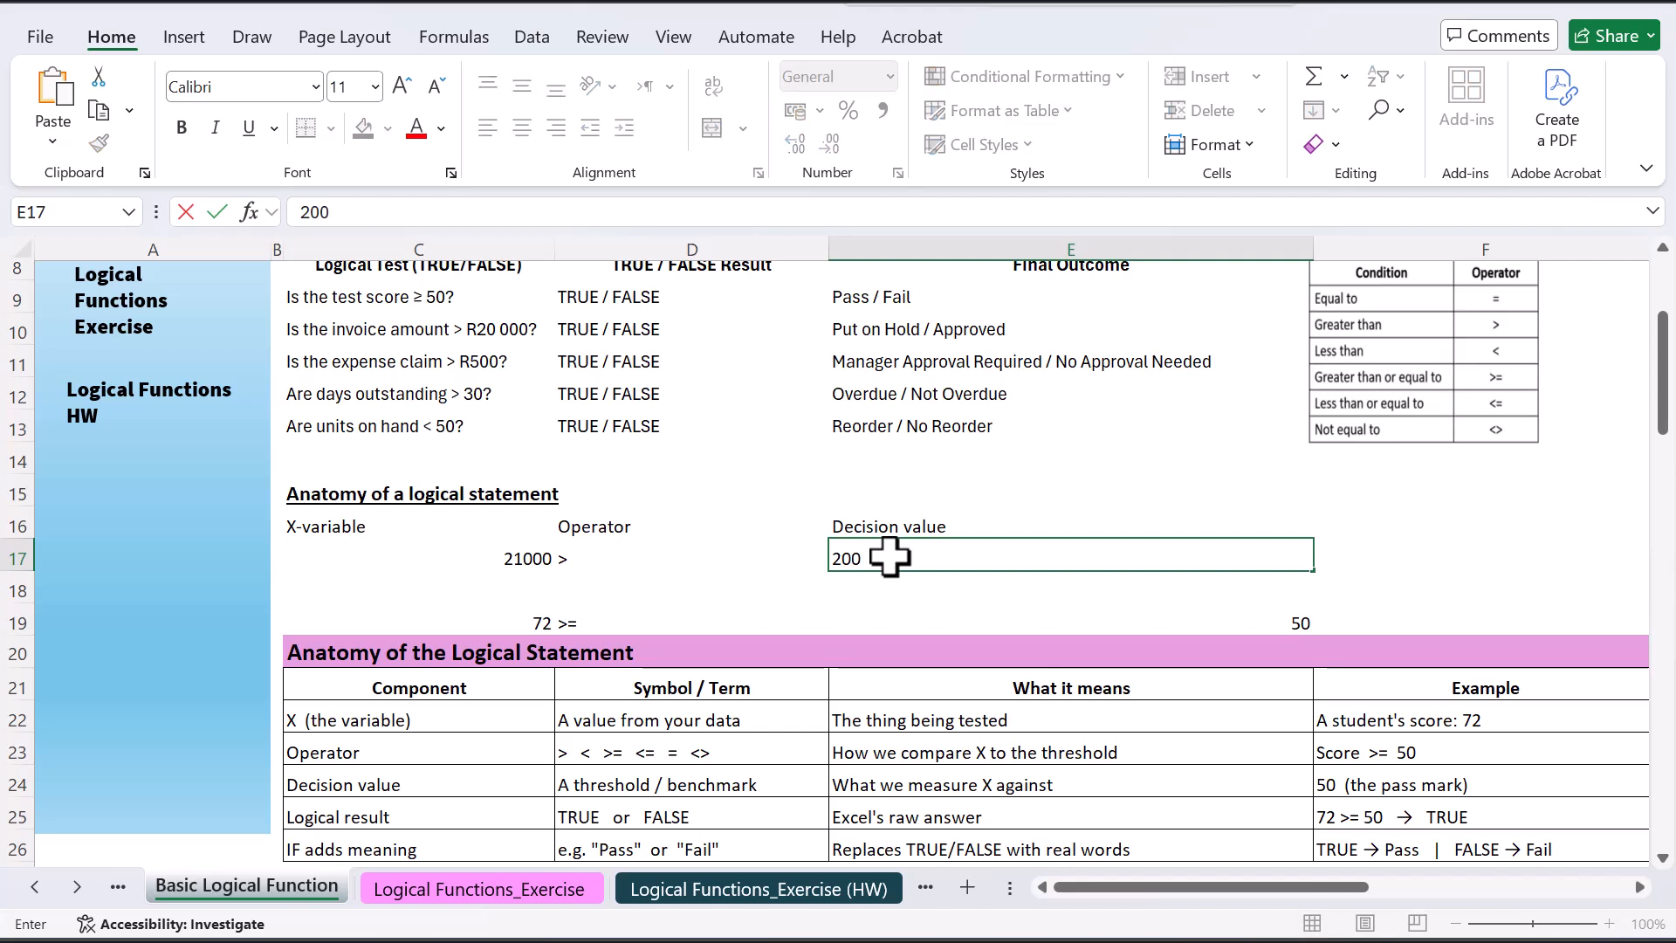
type("00")
key("Return")
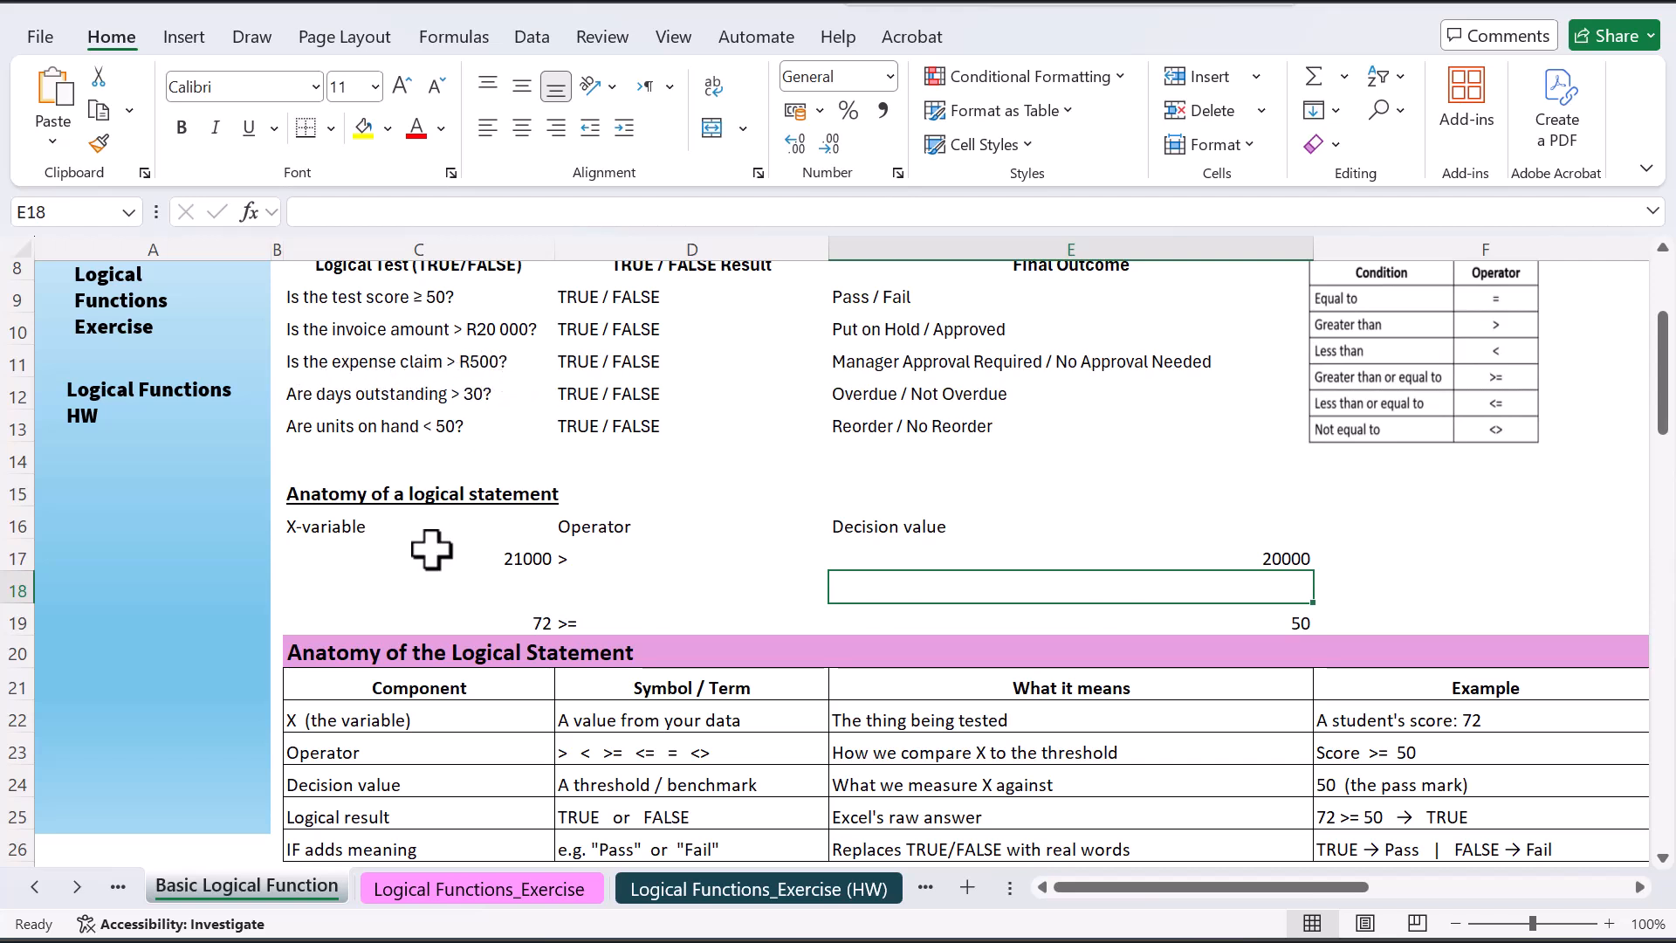
Enter the expense claim example in row 18: X-variable 400, operator >, decision value 500
left_click(474, 593)
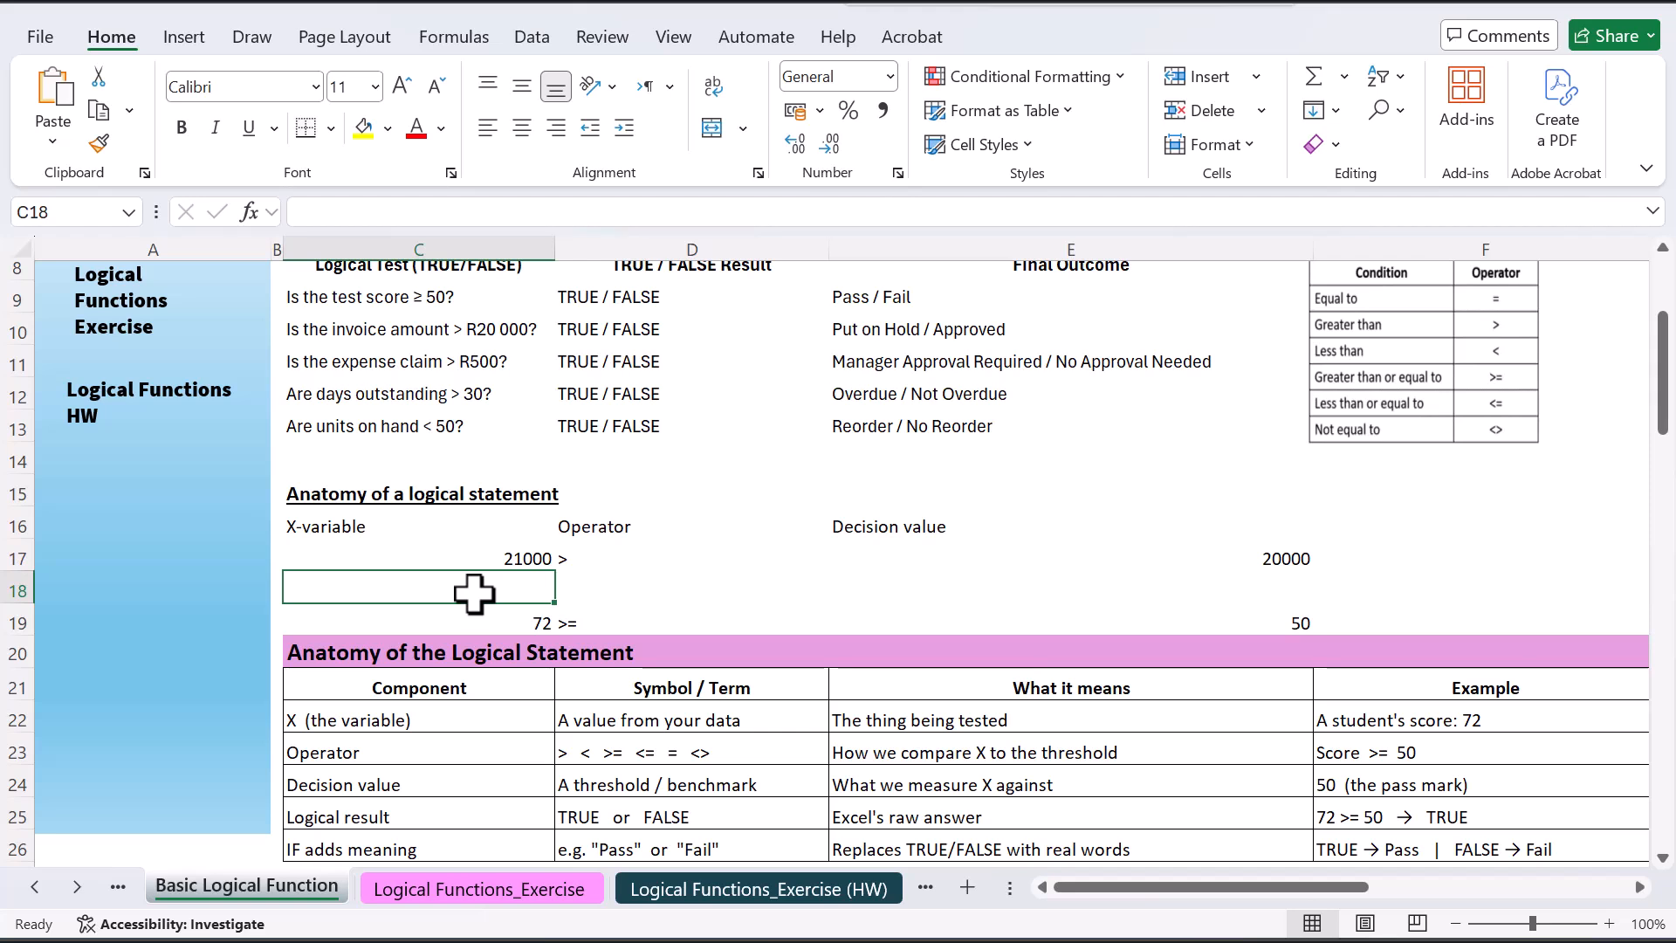
type("400")
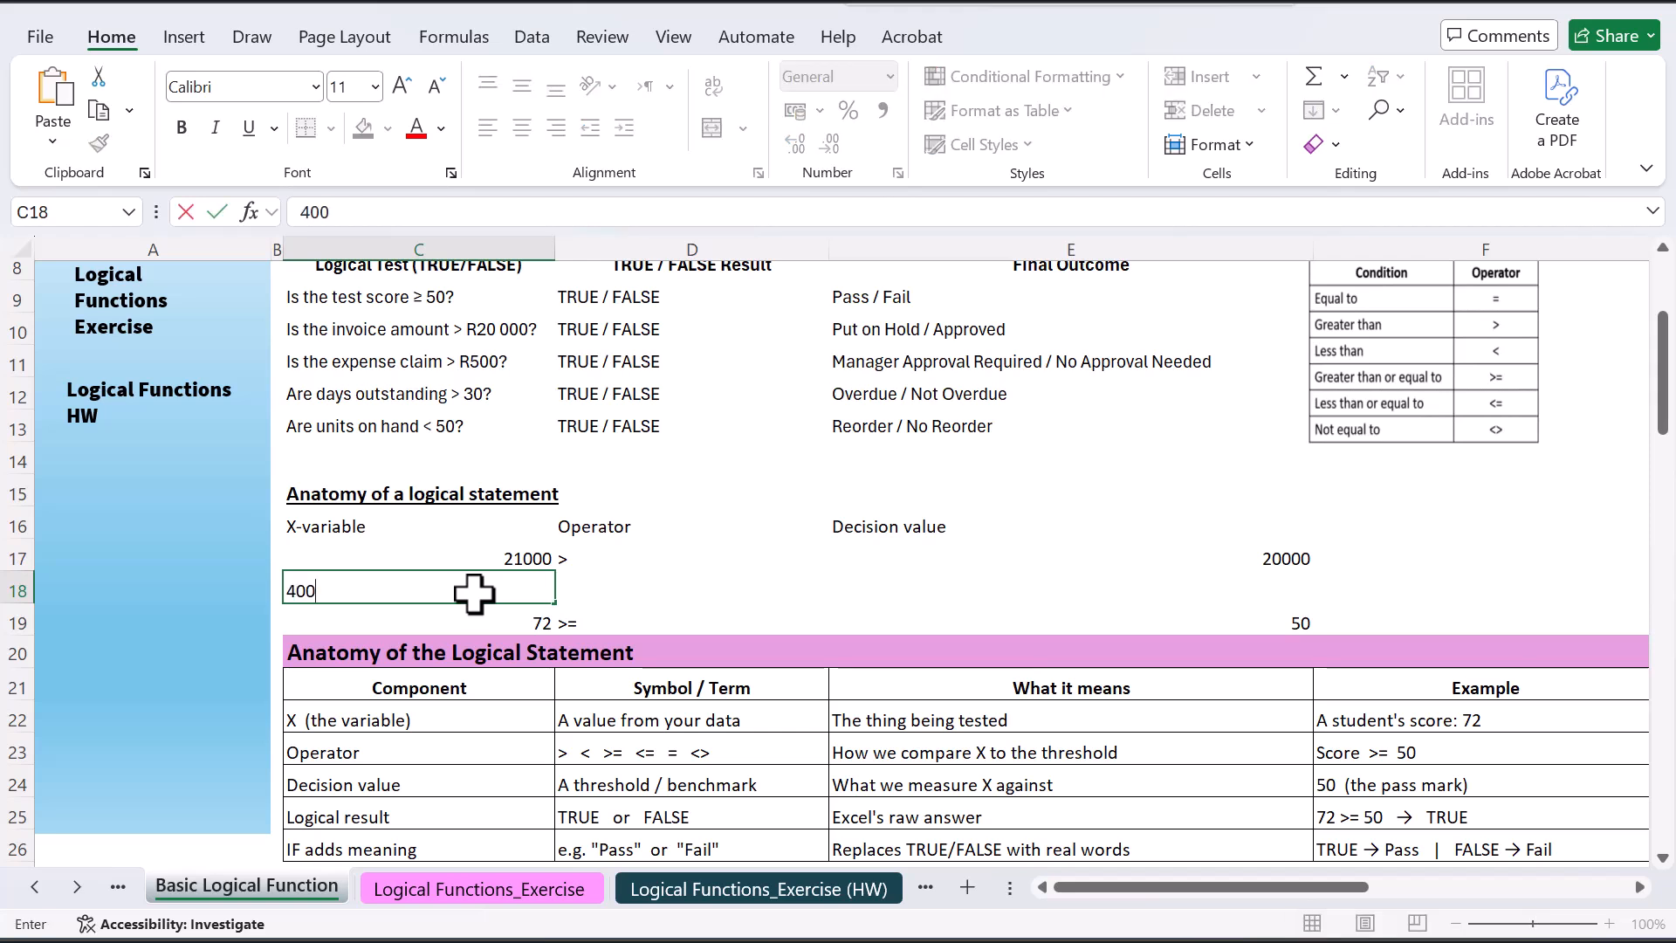
key("Tab")
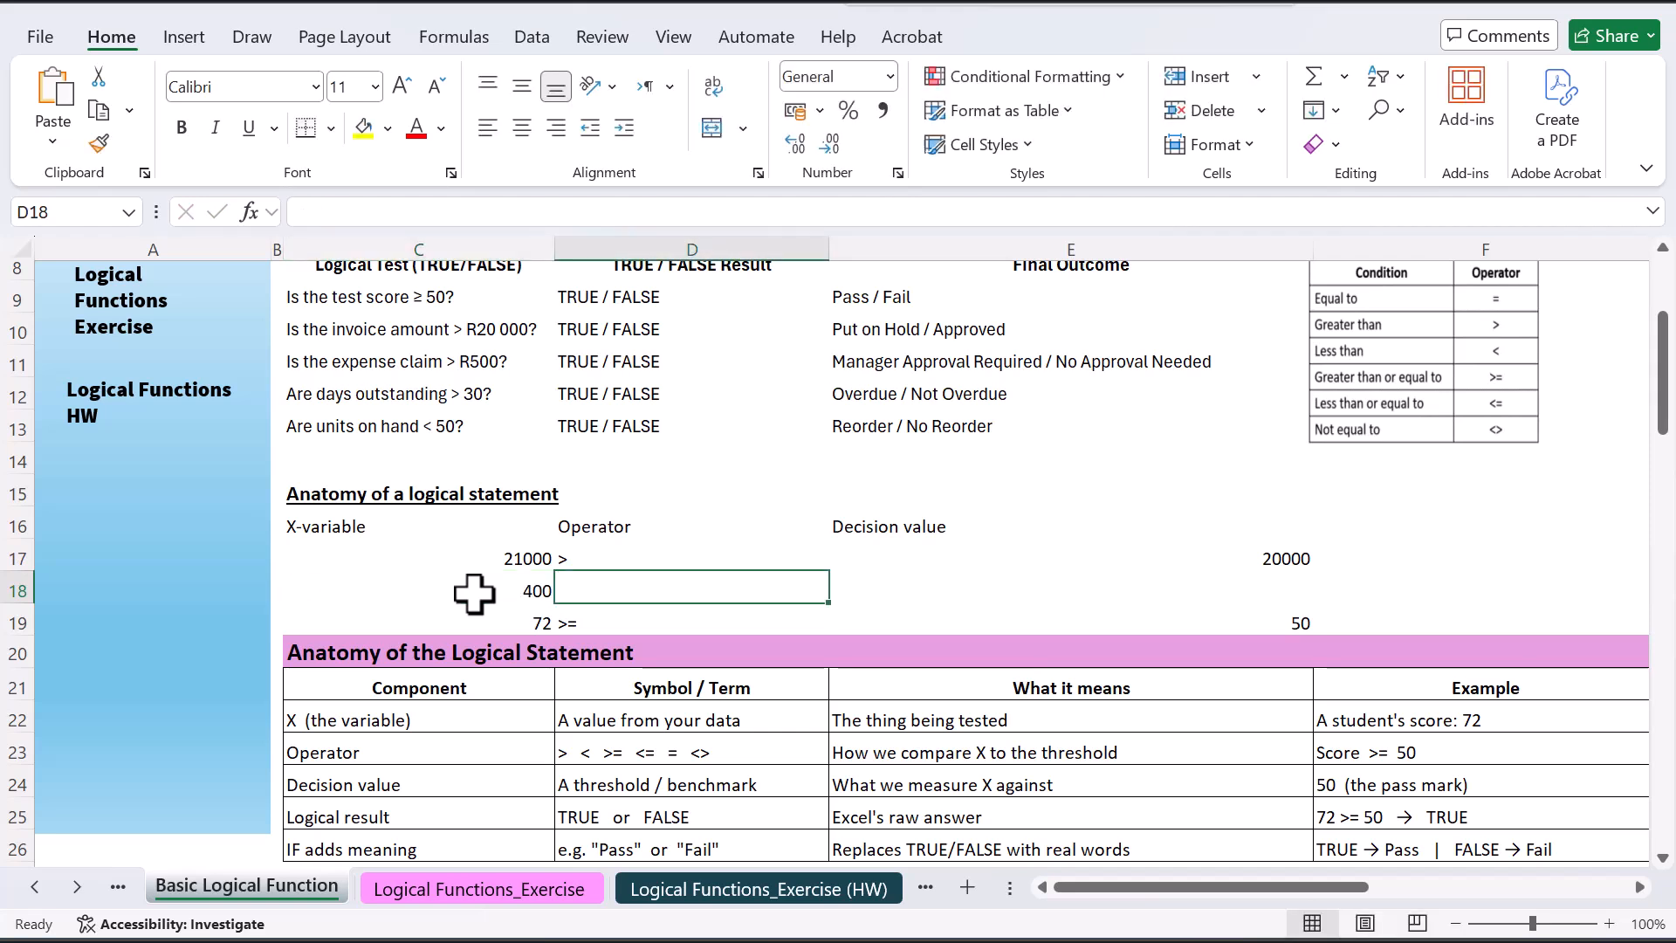
type(">")
key("Tab")
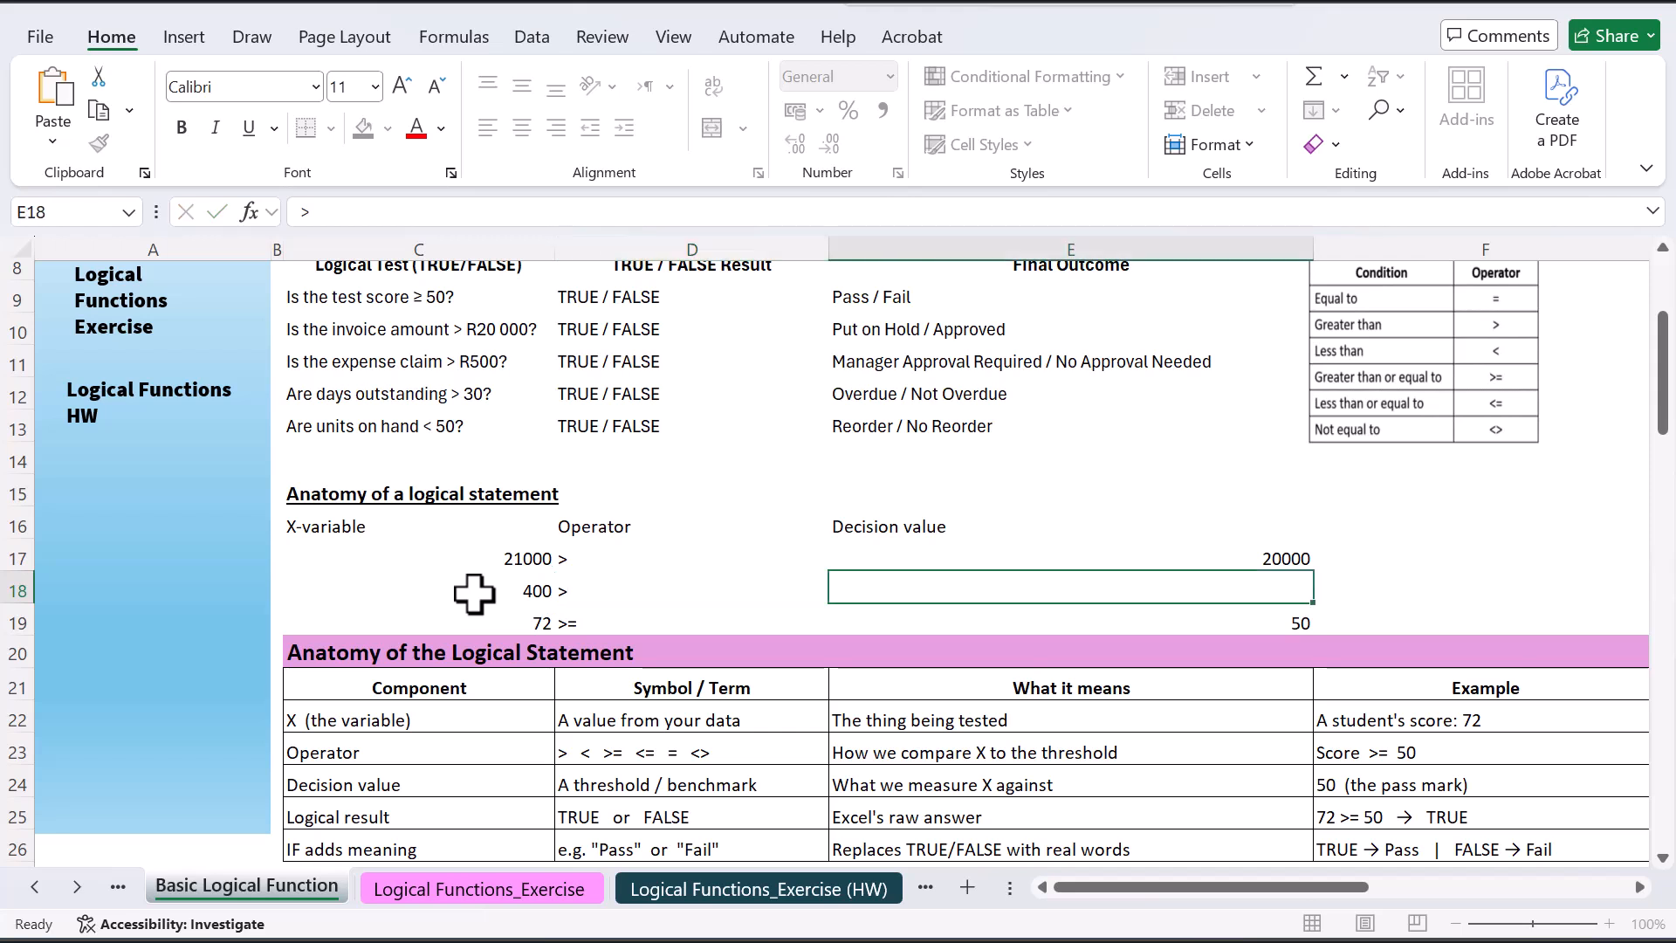
type("500")
left_click(740, 596)
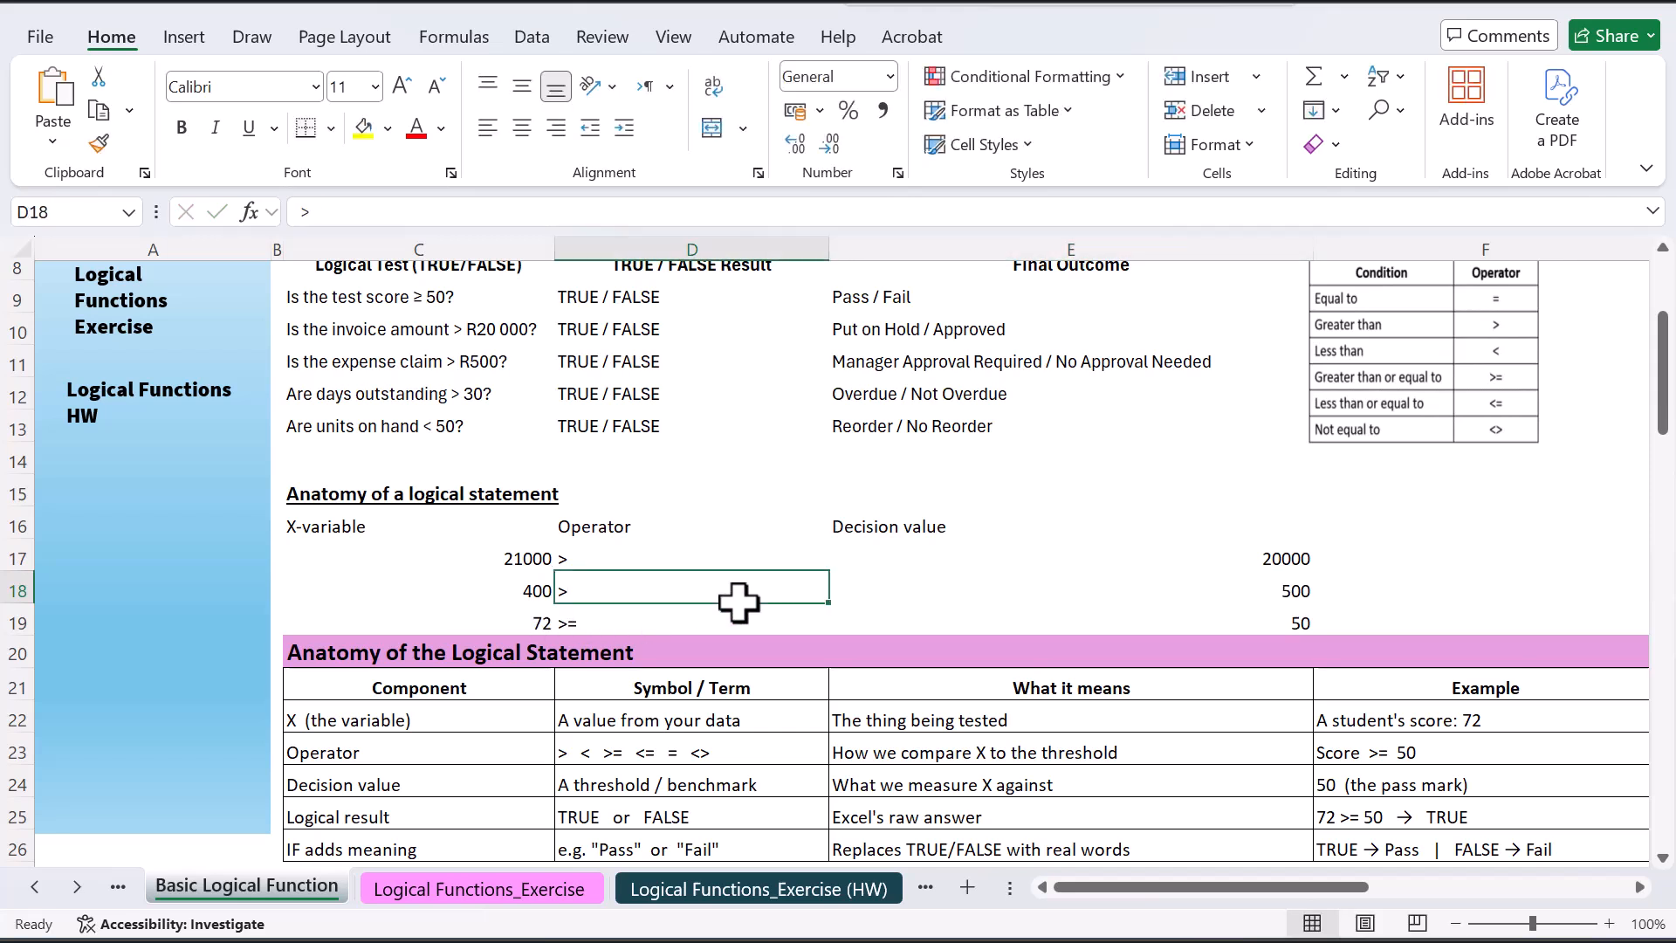
Insert two blank rows above the expense claim example in row 18
left_click(11, 591)
key("ctrl+shift+equal")
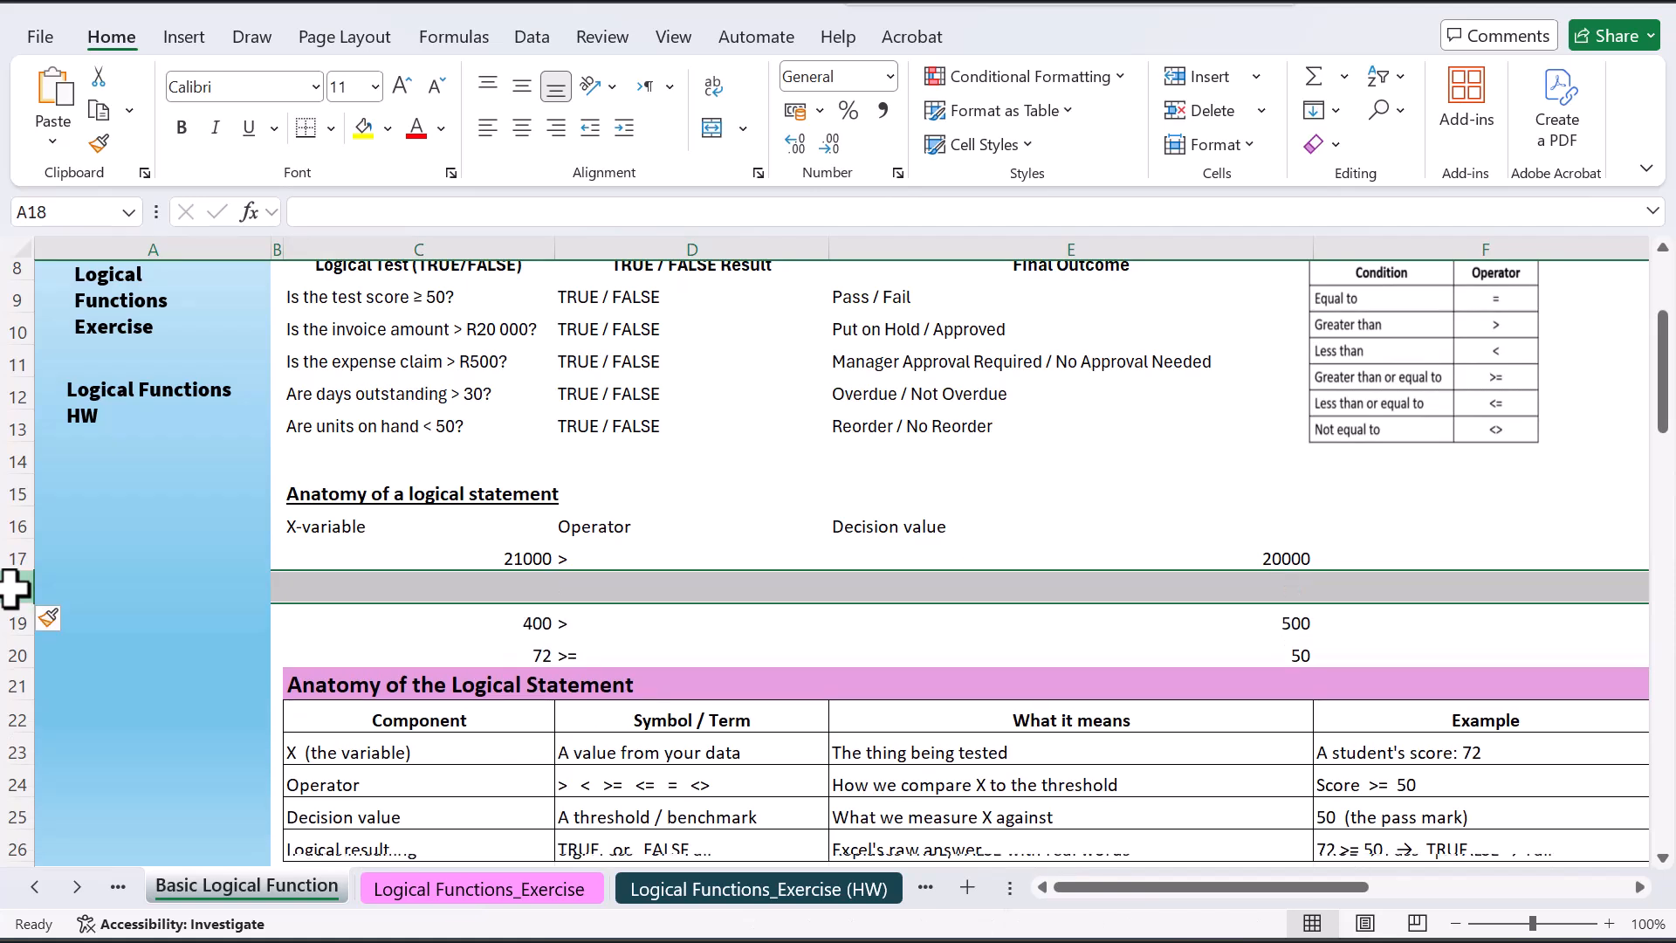
key("ctrl+shift+equal")
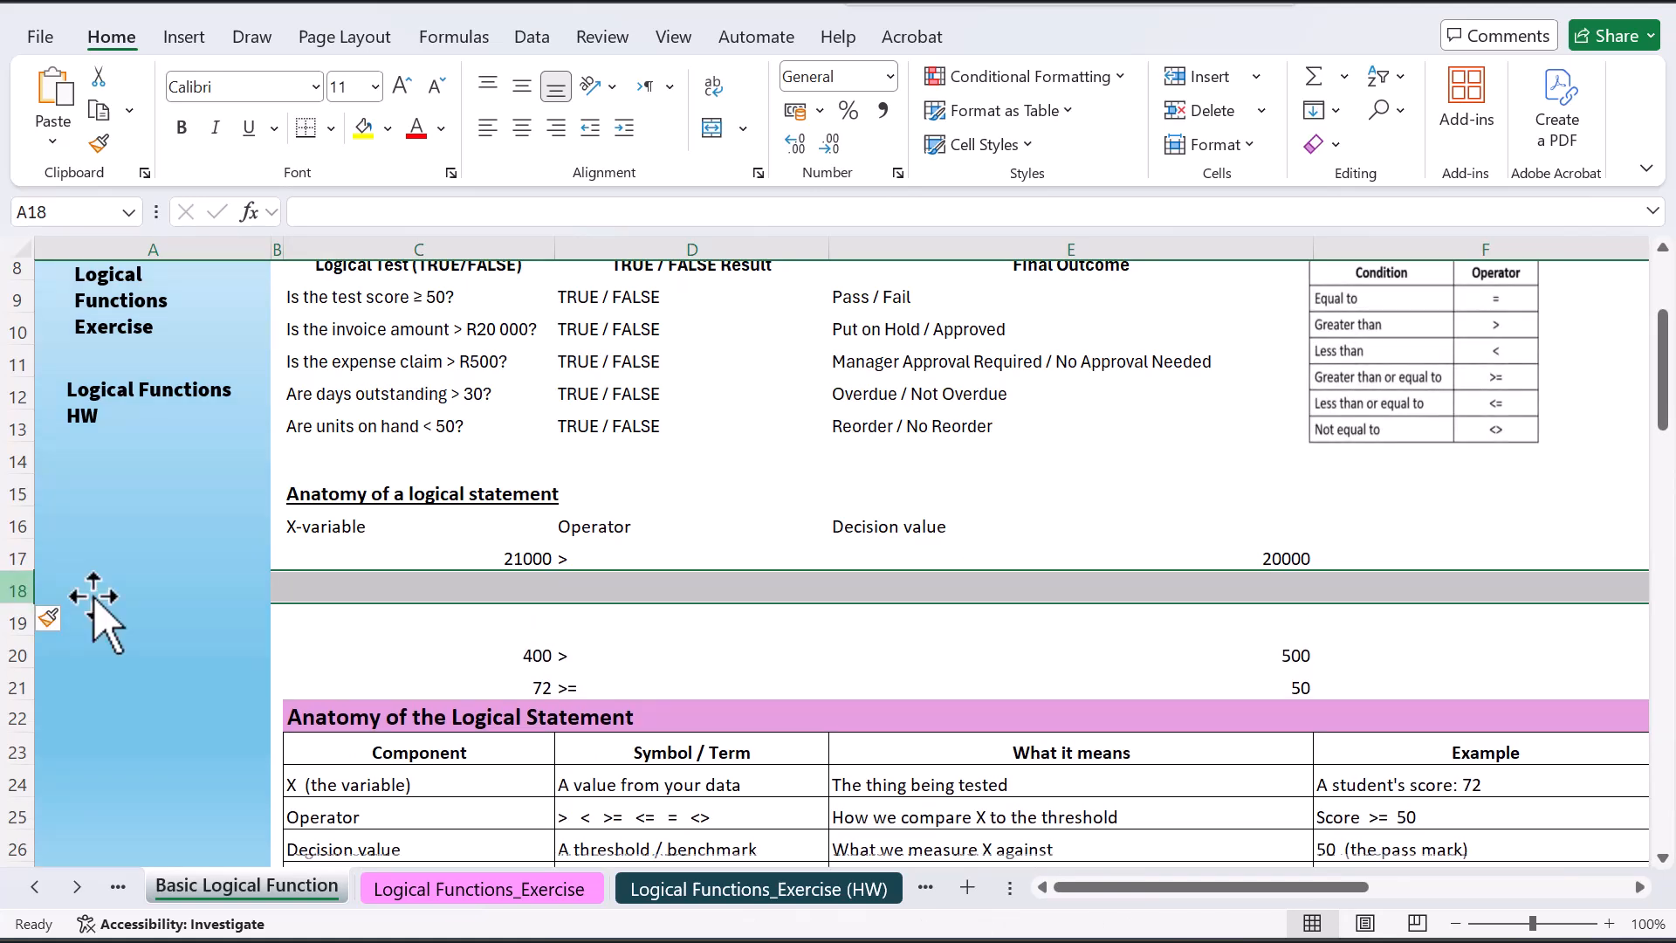
Enter the days outstanding example in row 18: X-variable 45, operator >, decision value 30
left_click(494, 592)
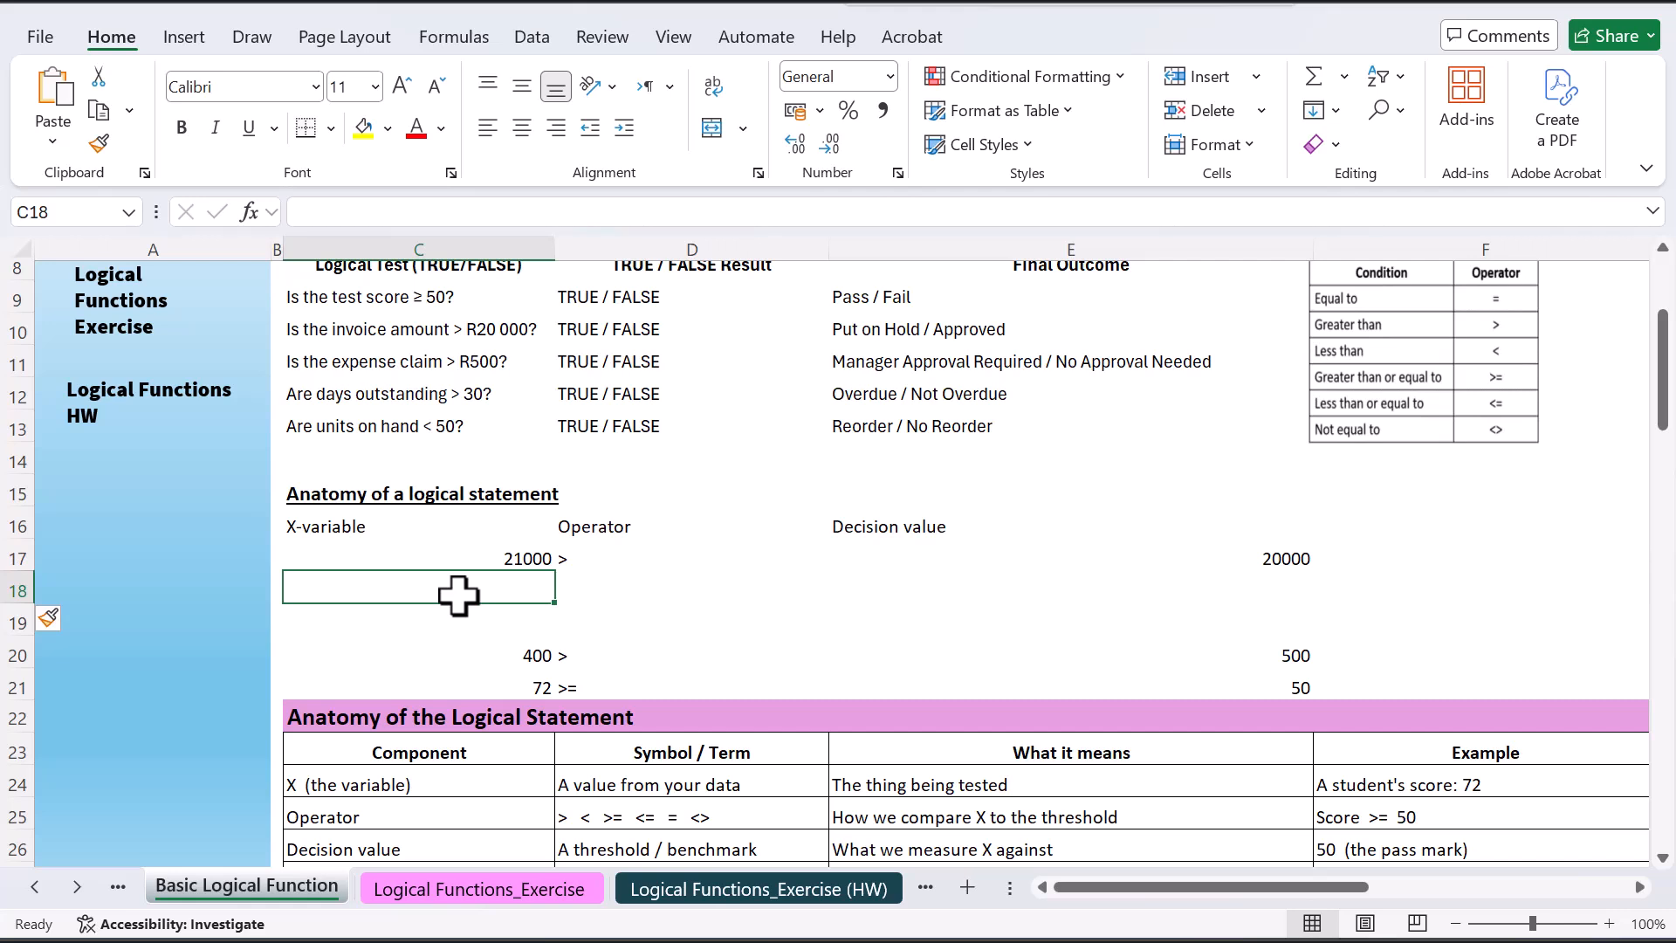
type("45")
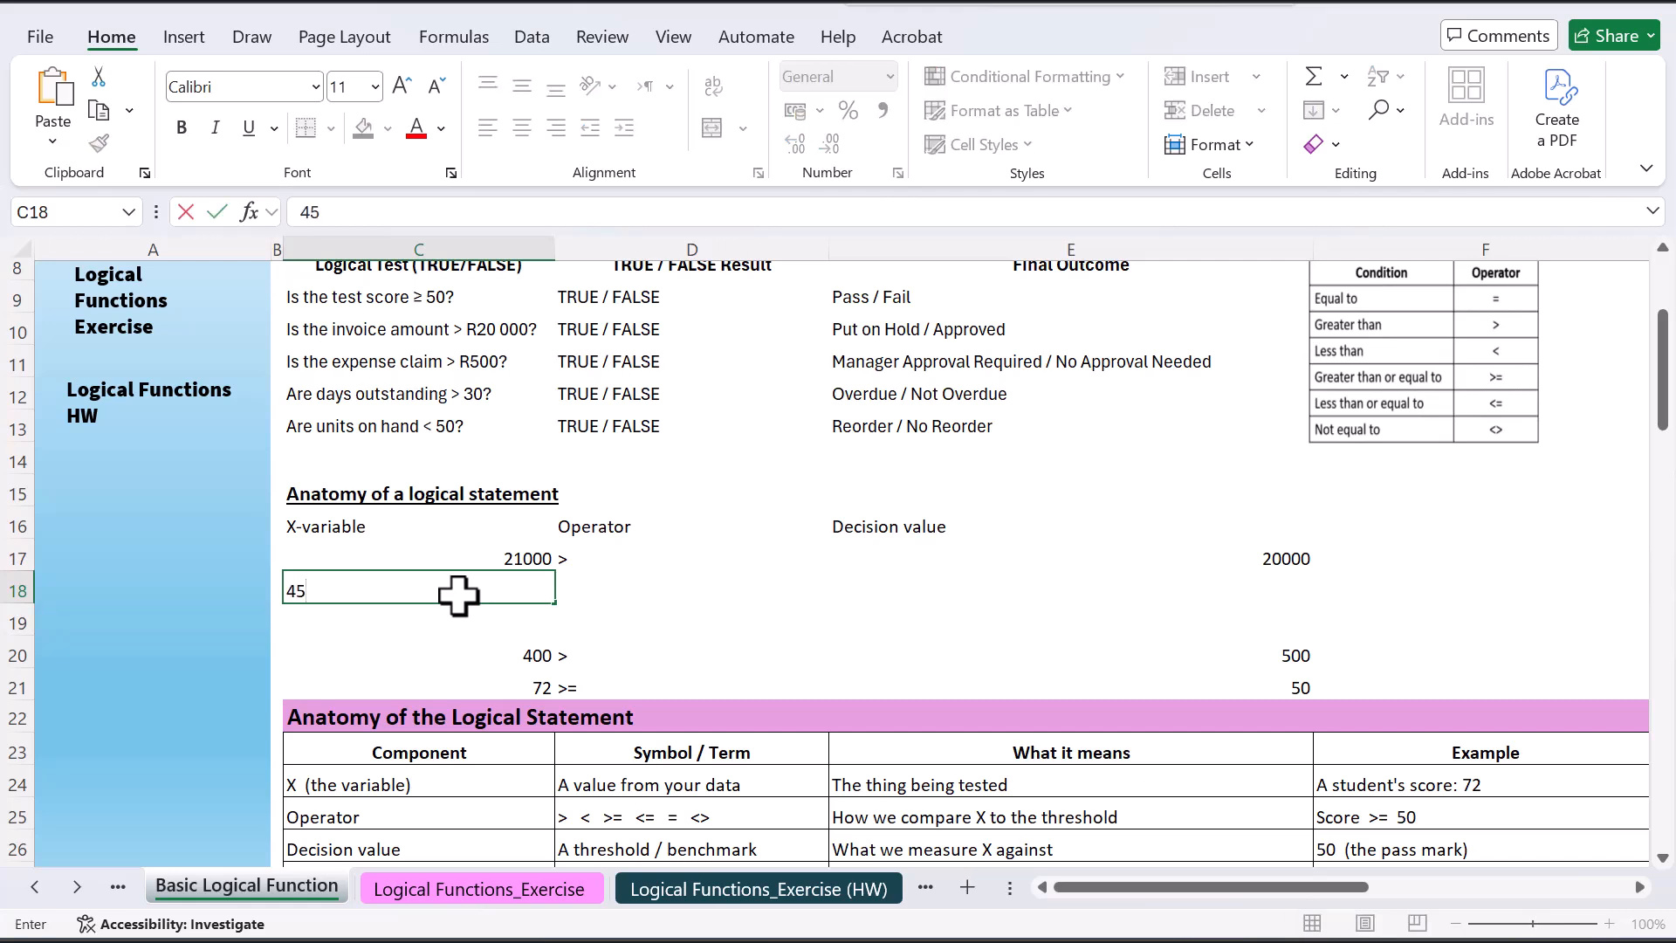
key("Tab")
type(">")
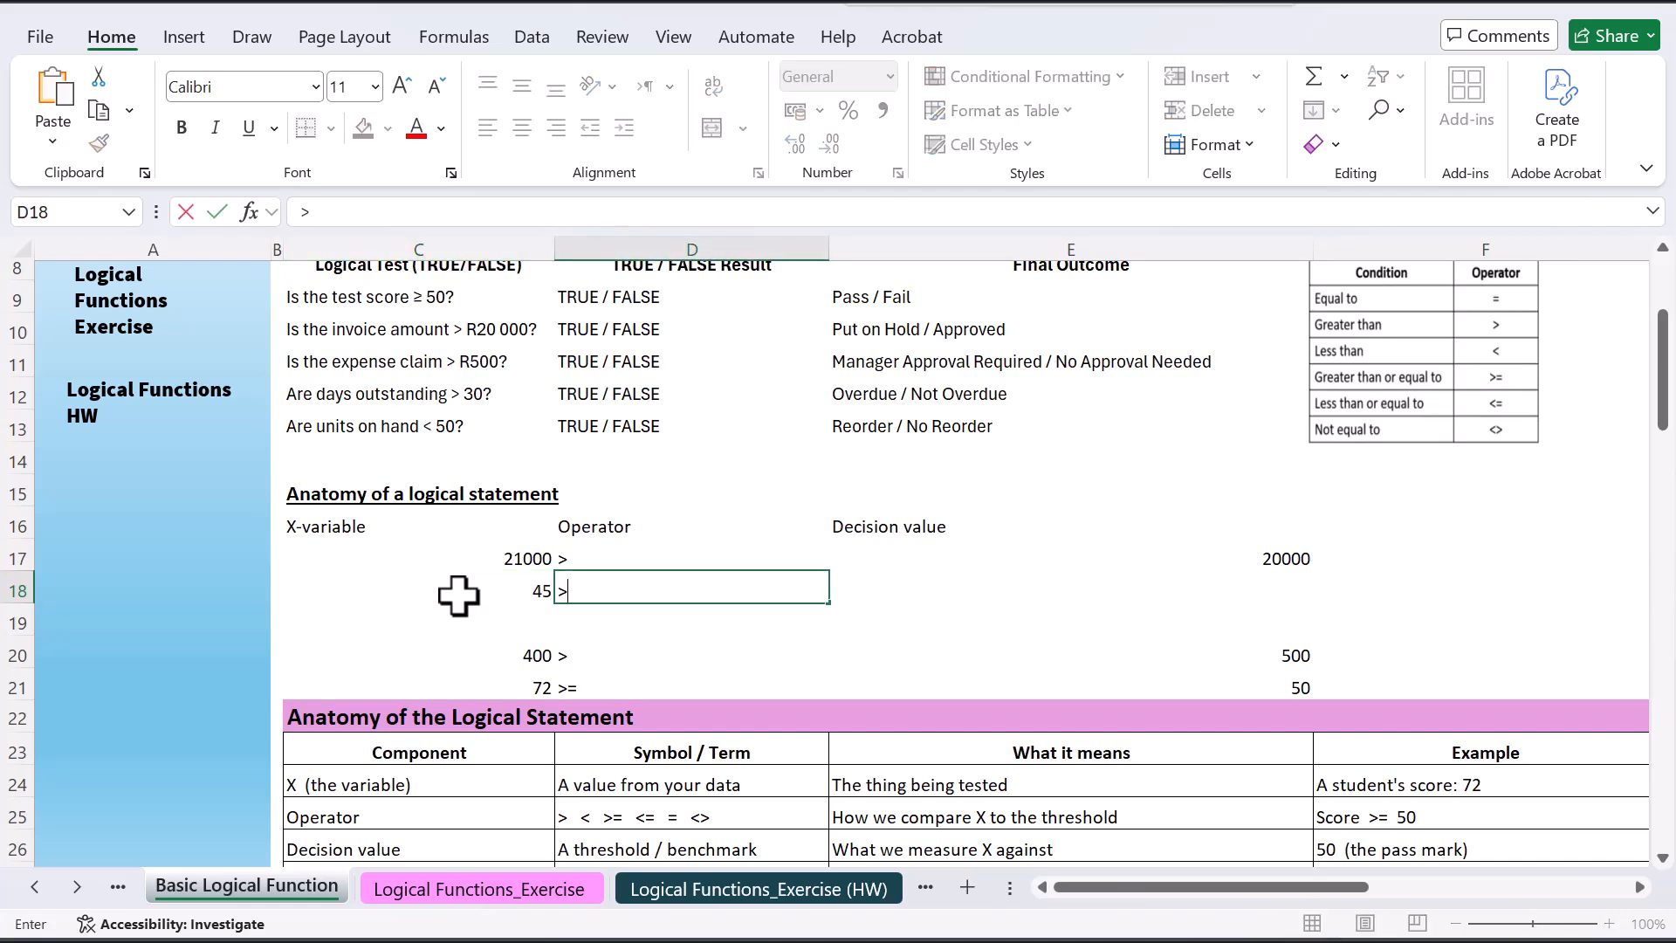
key("Tab")
type("30")
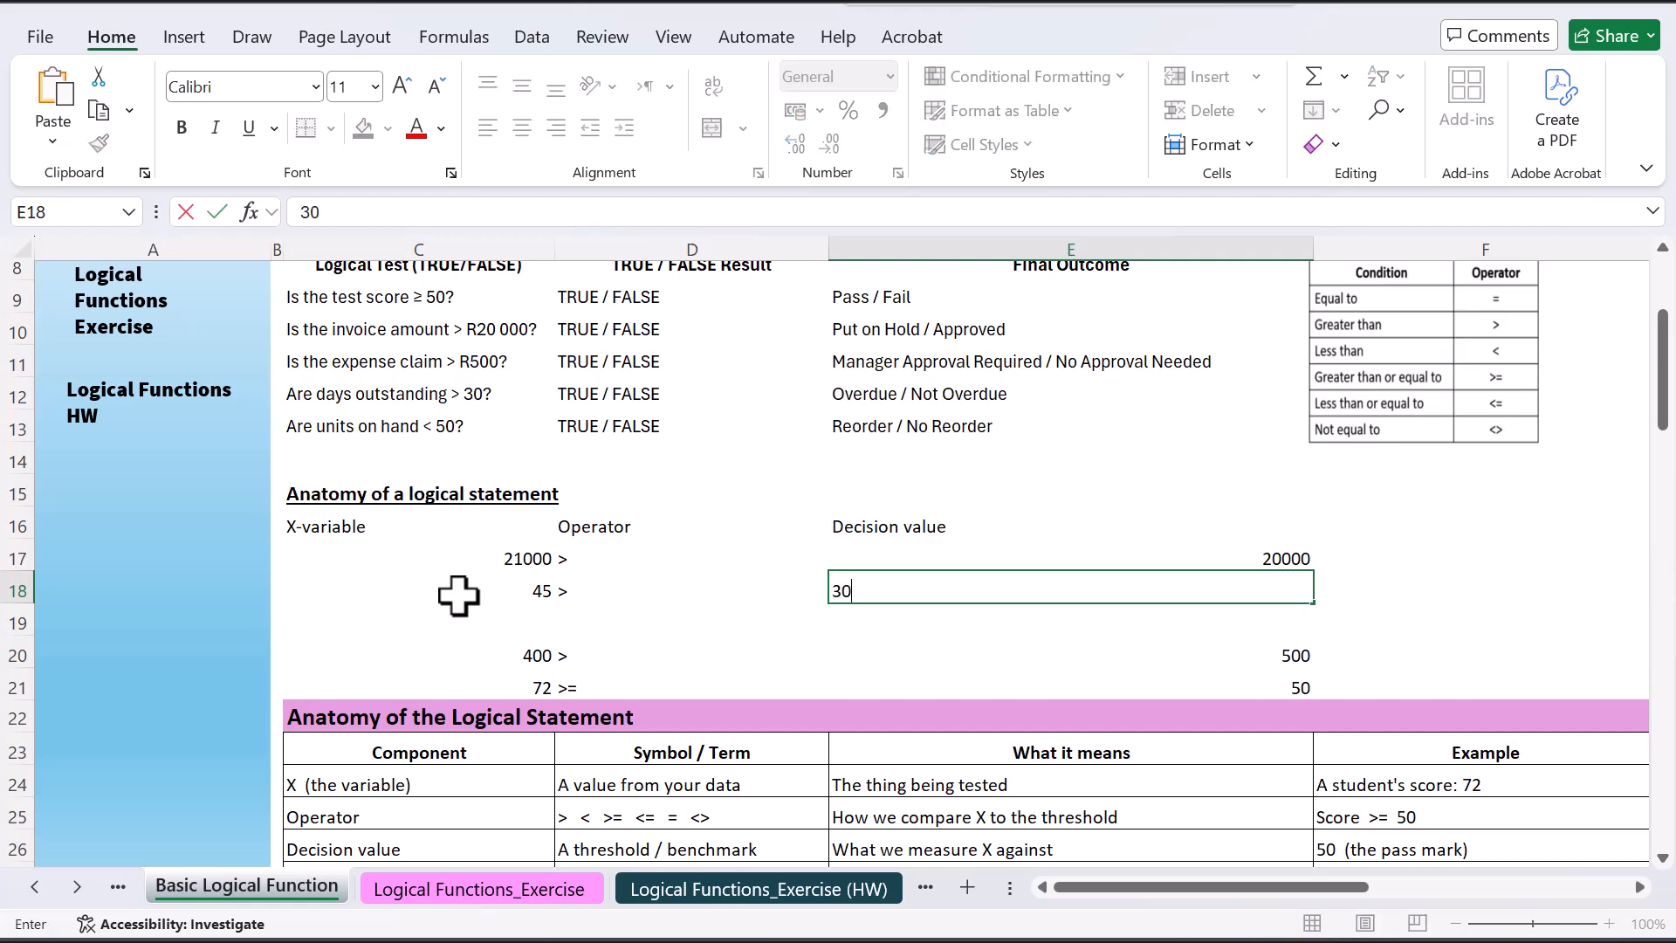
Enter the units on hand example in row 19: X-variable 80, operator <, decision value 50
left_click(491, 629)
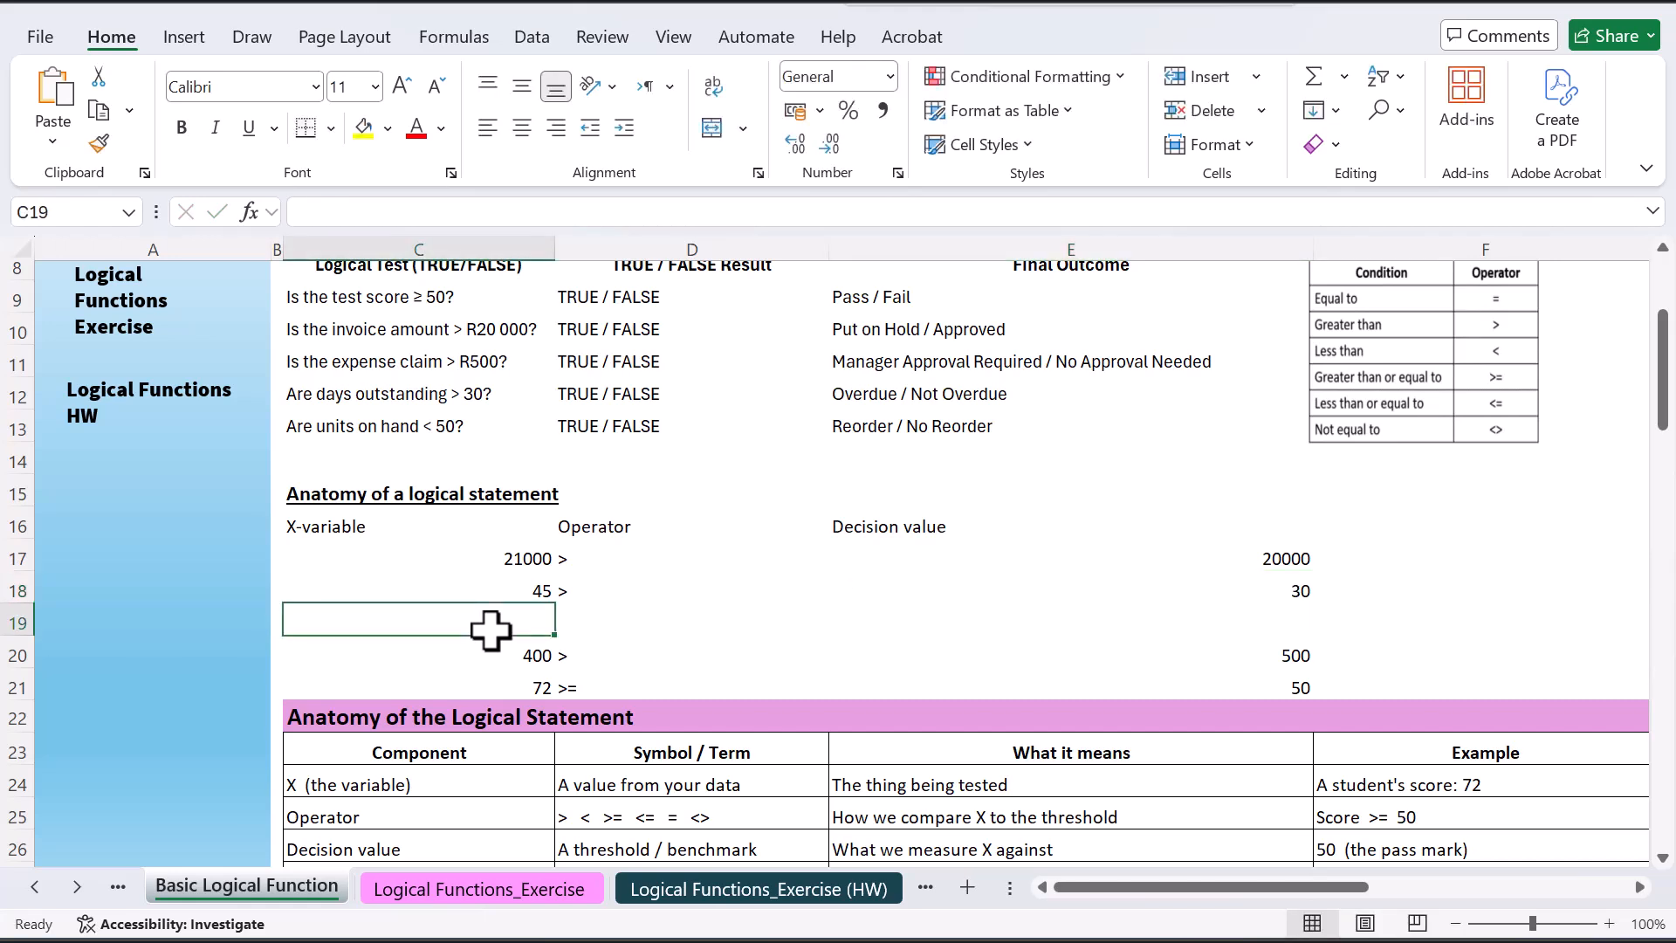
type("80")
key("Tab")
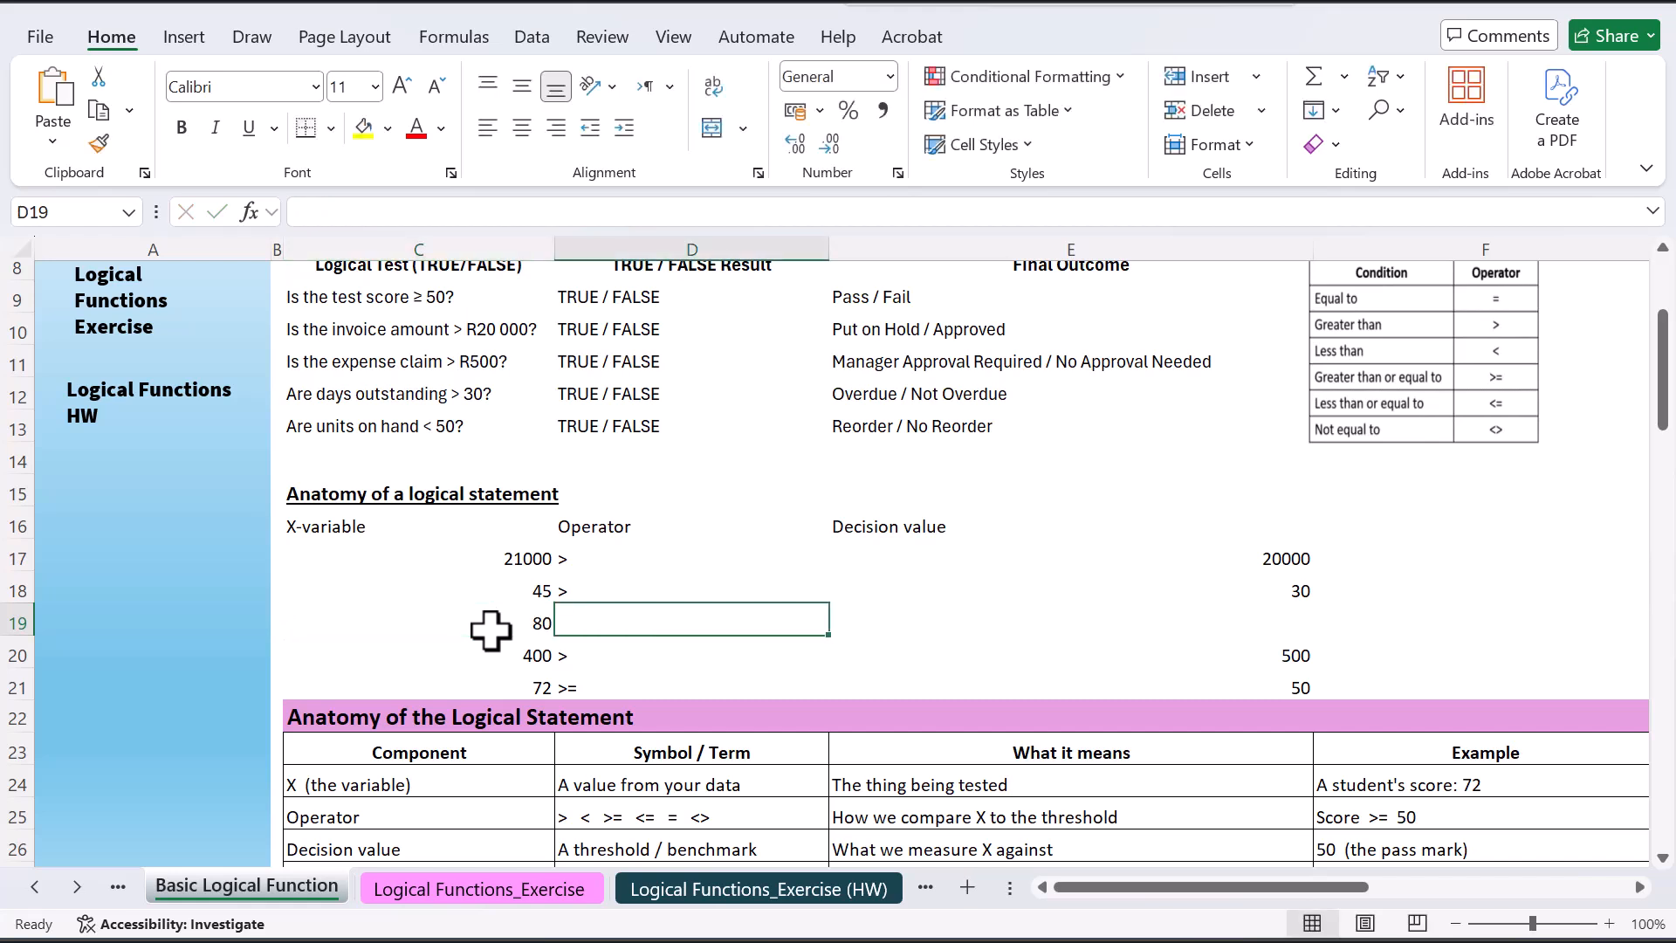
type("<")
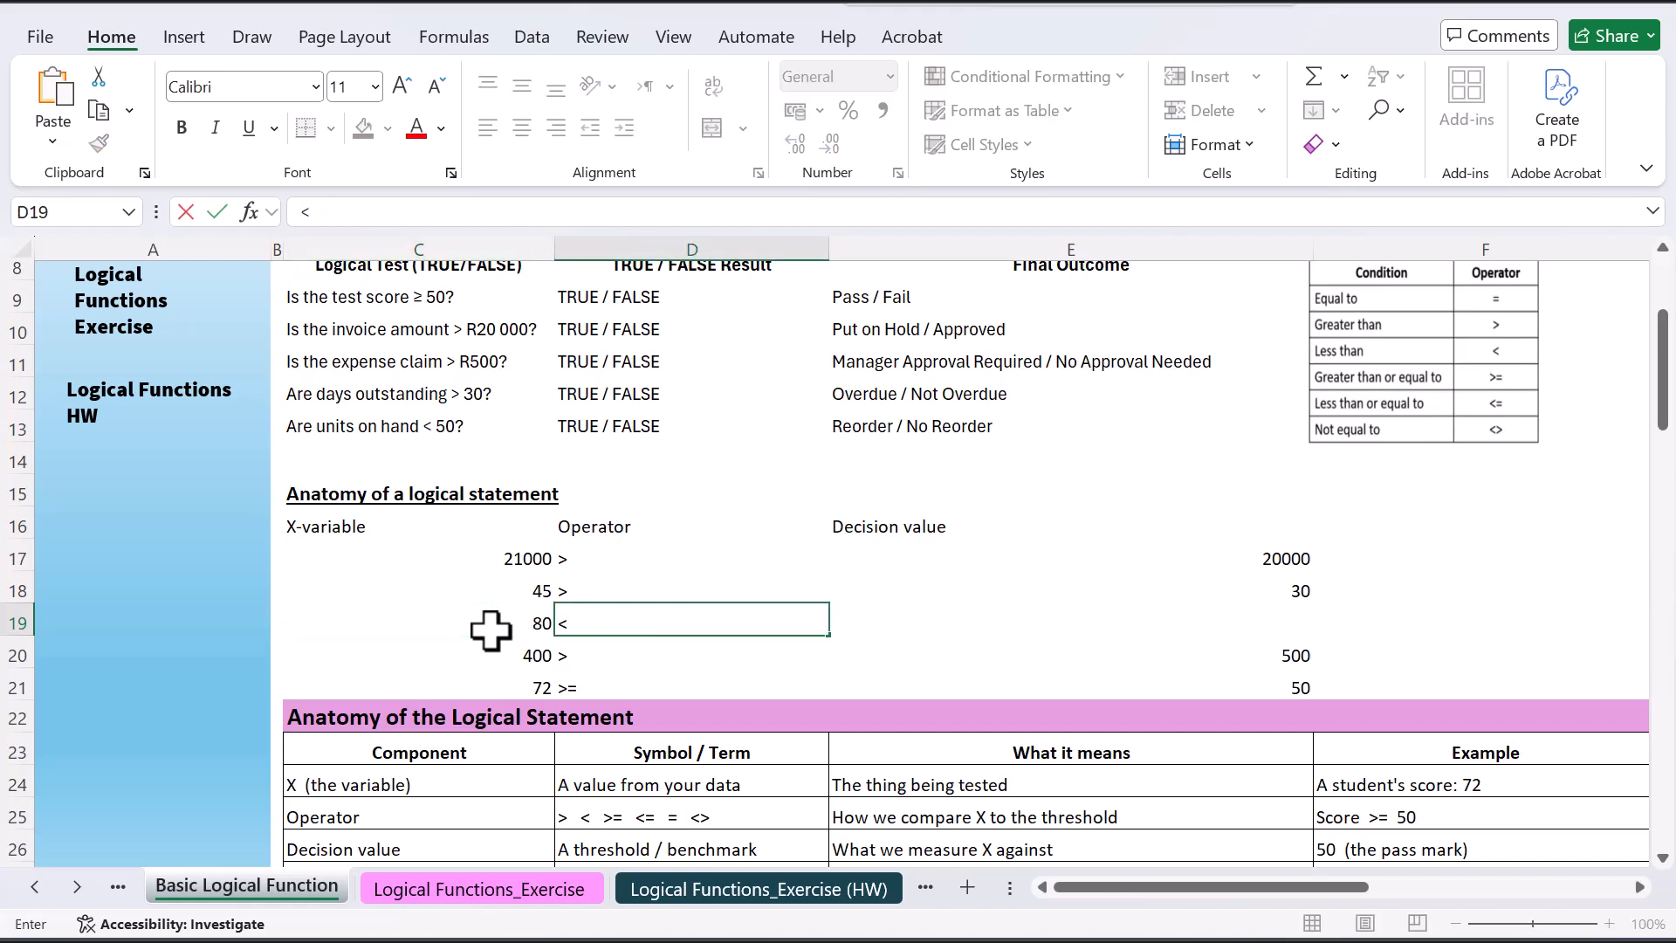
key("Tab")
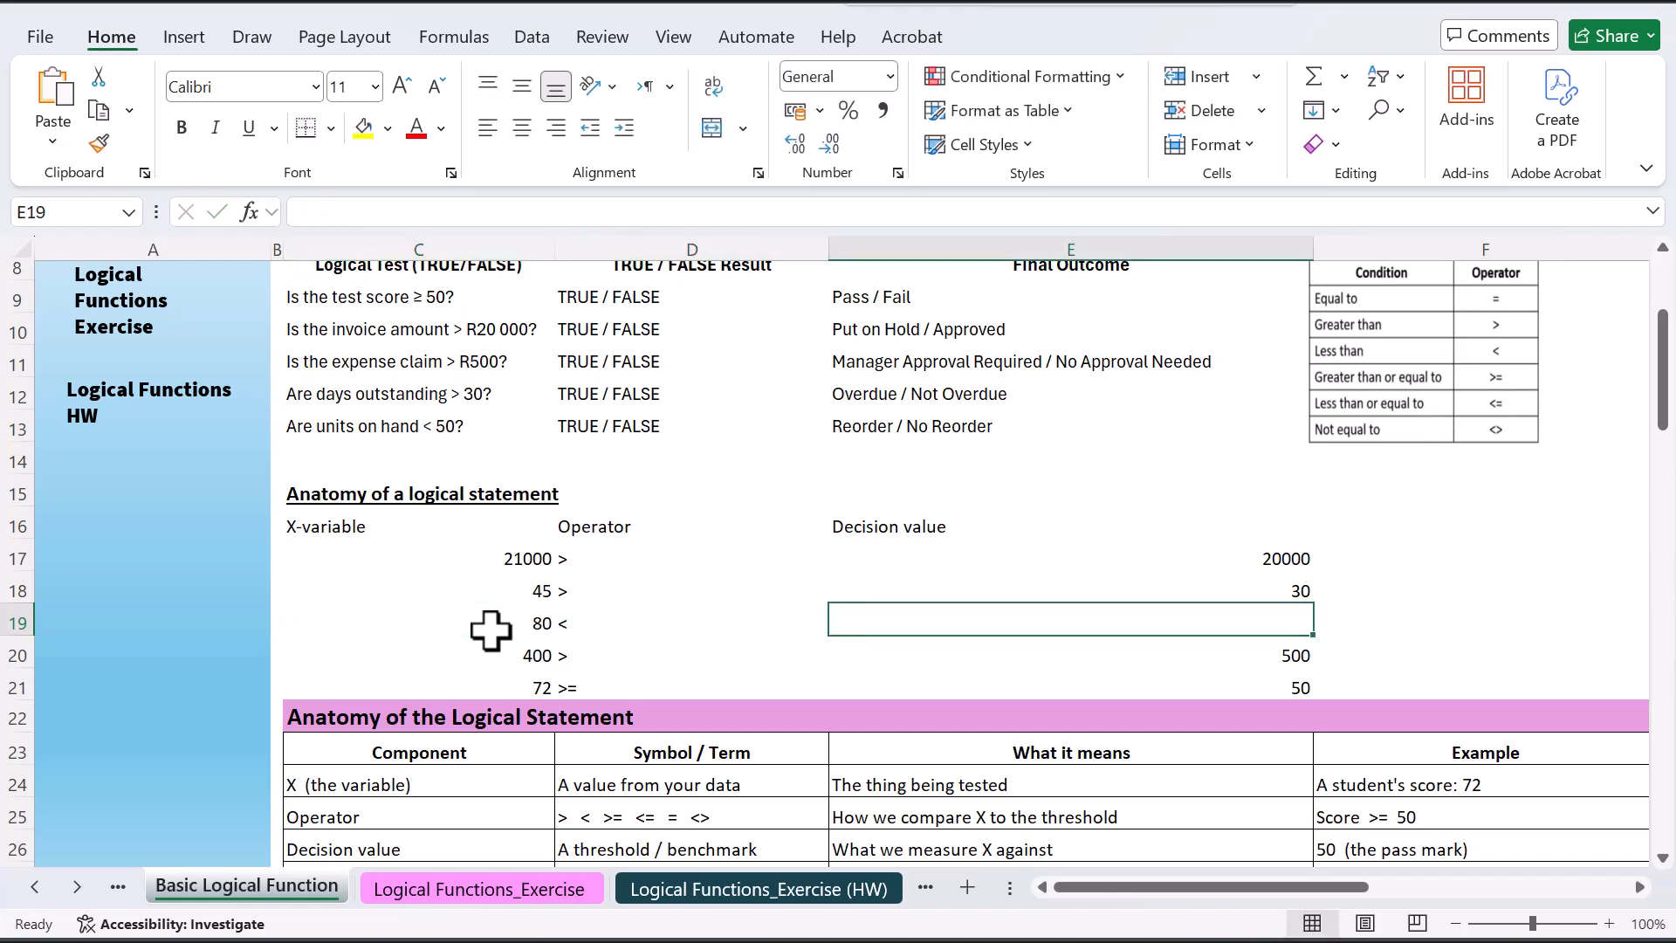
type("50")
key("Tab")
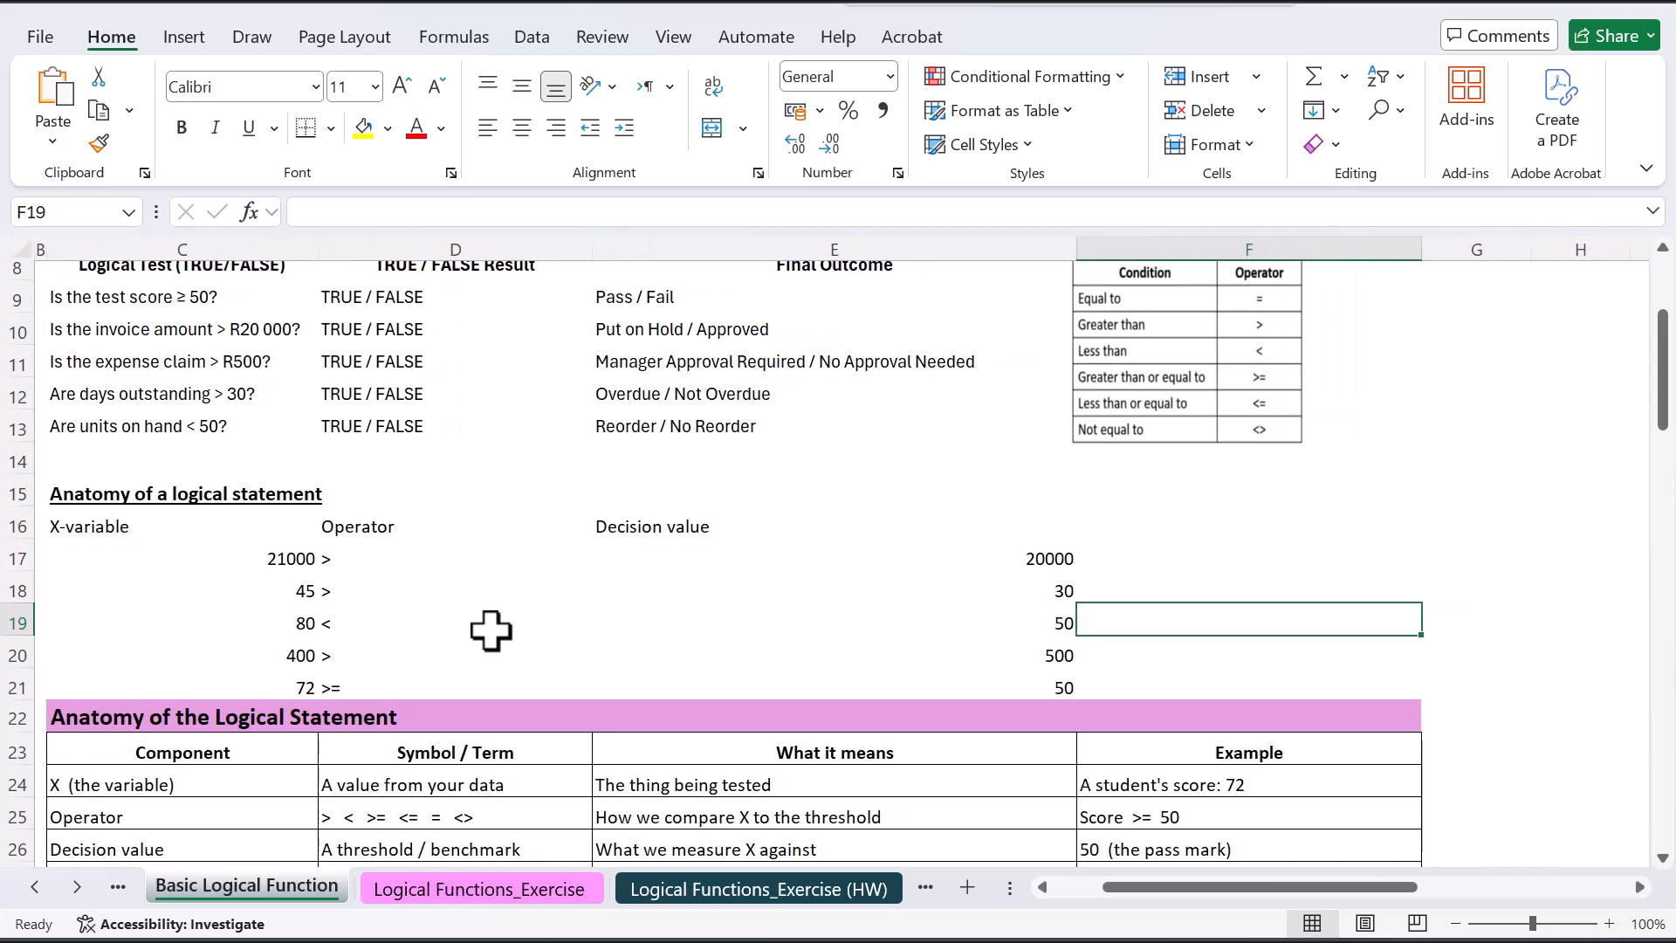
Review the decision values in the logical statement breakdown and the test scores and pass mark in the IF Statement section
scroll(490, 630, "left", 3)
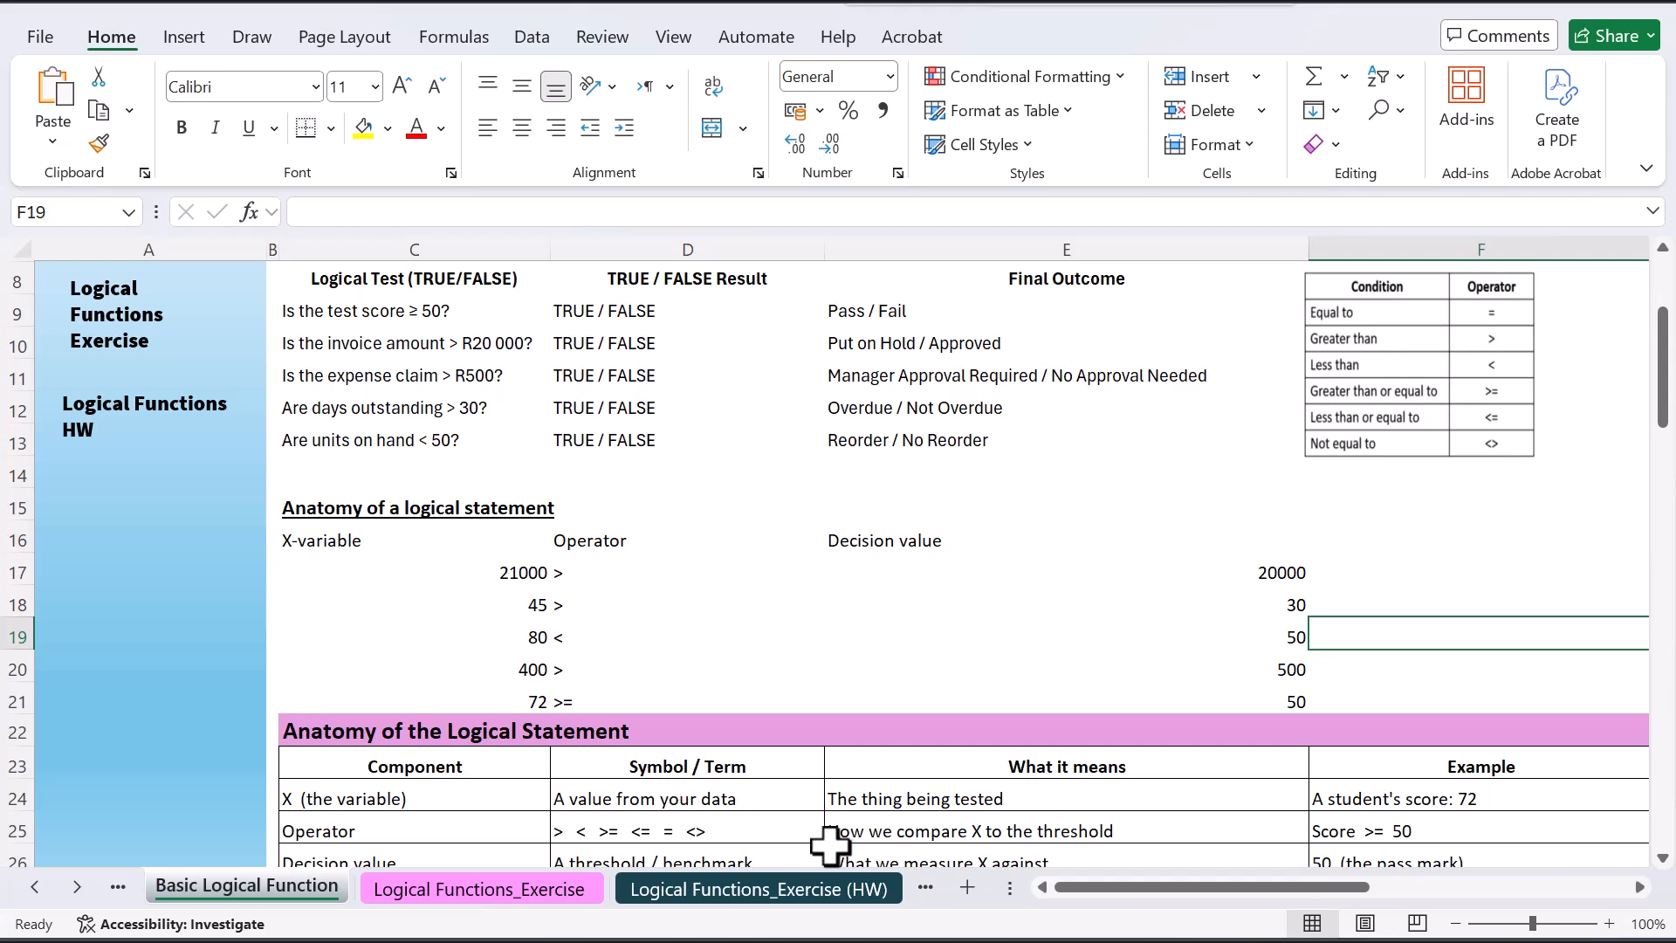
left_click(932, 540)
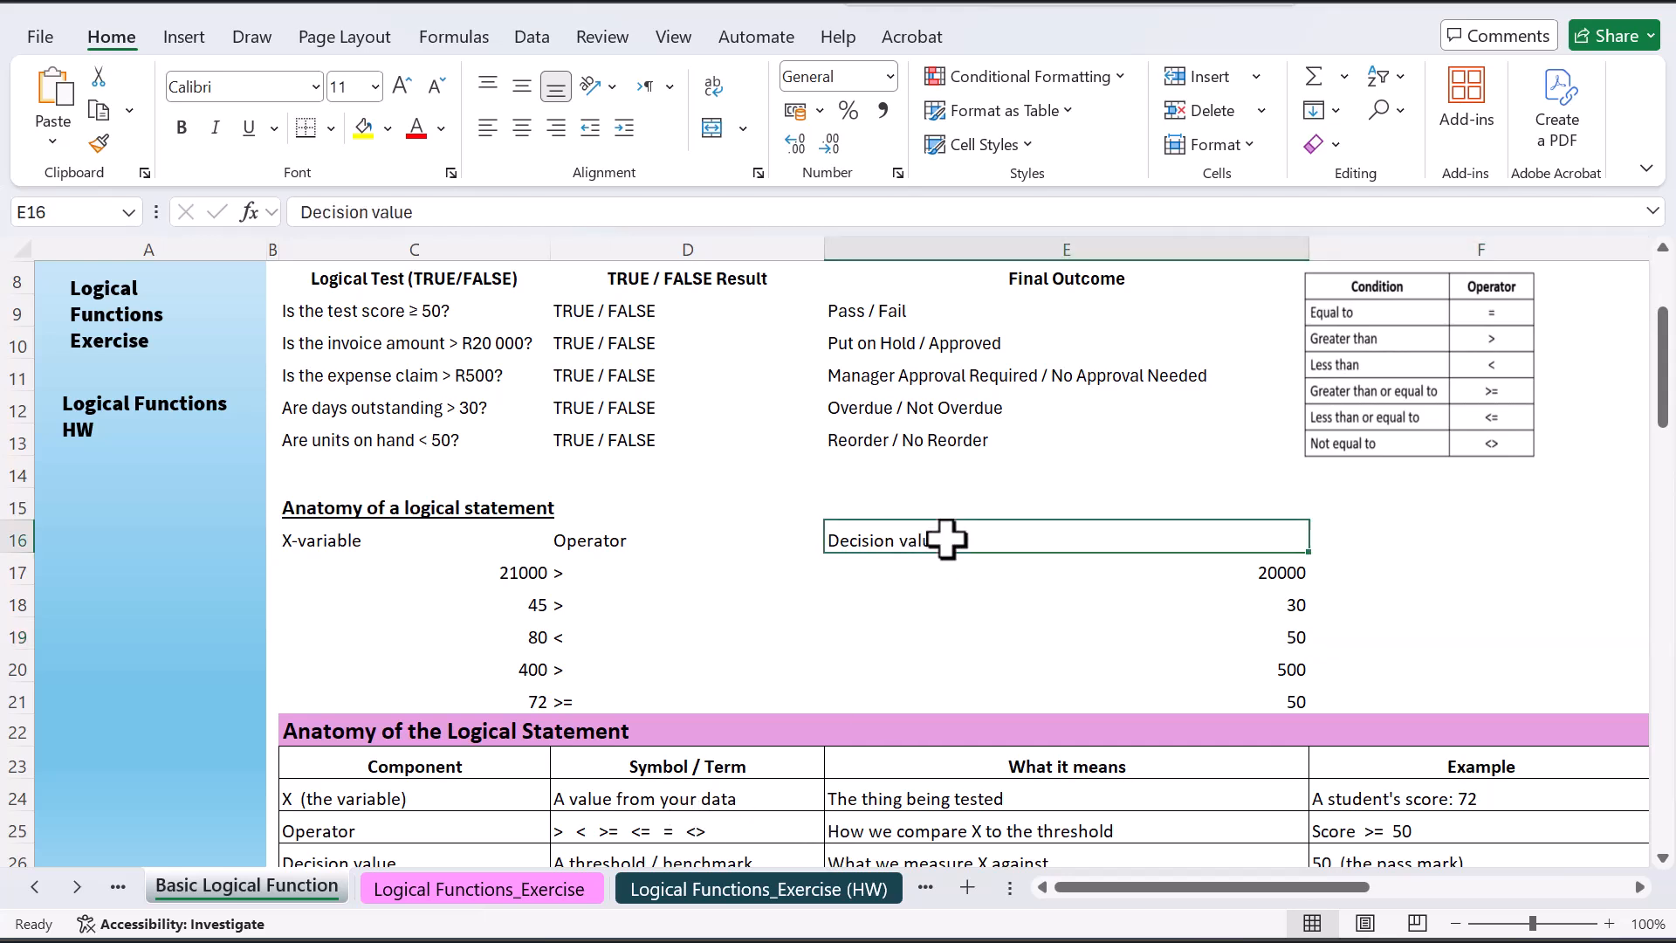
left_click(1078, 565)
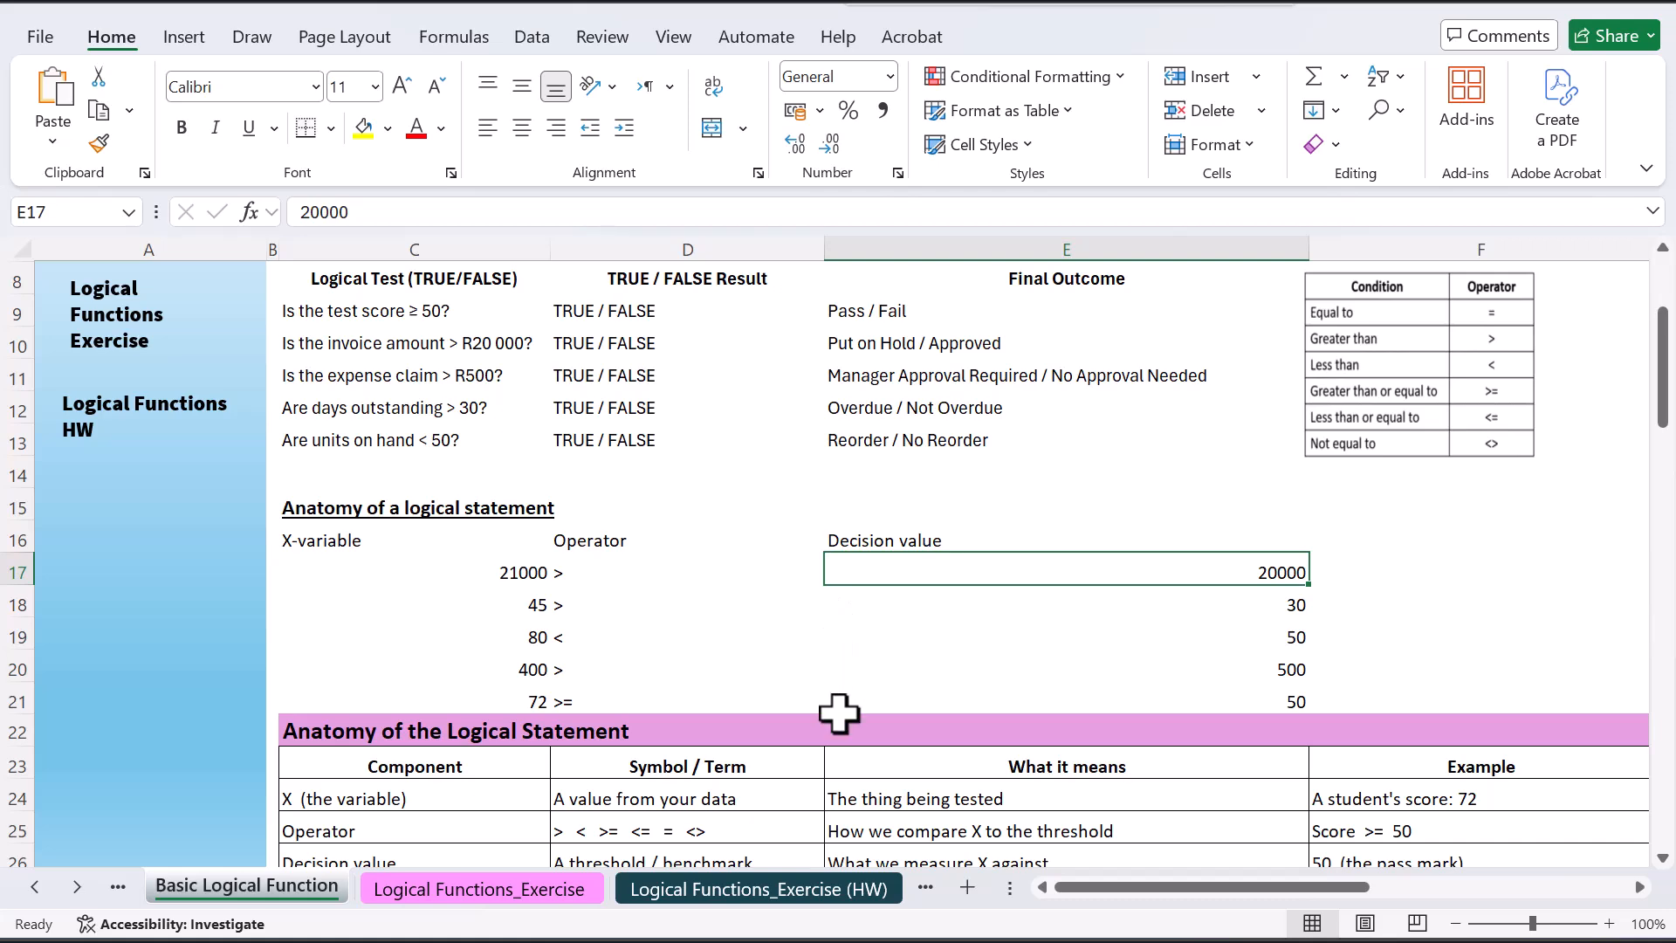
scroll(839, 714, "down", 6)
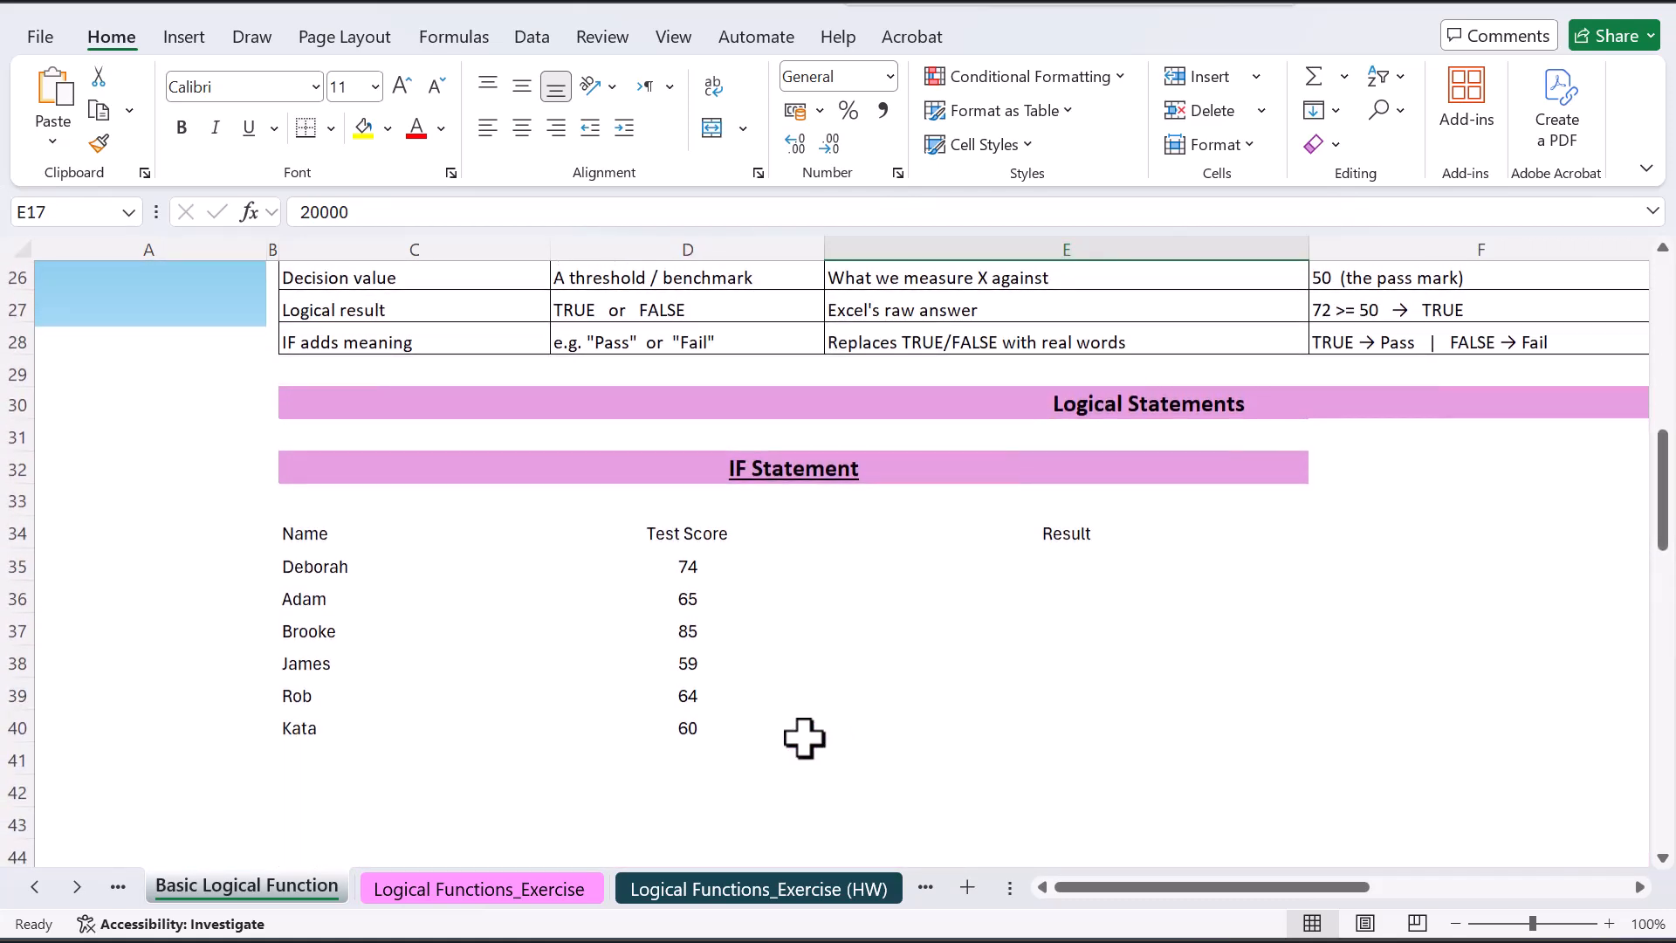
left_click(698, 569)
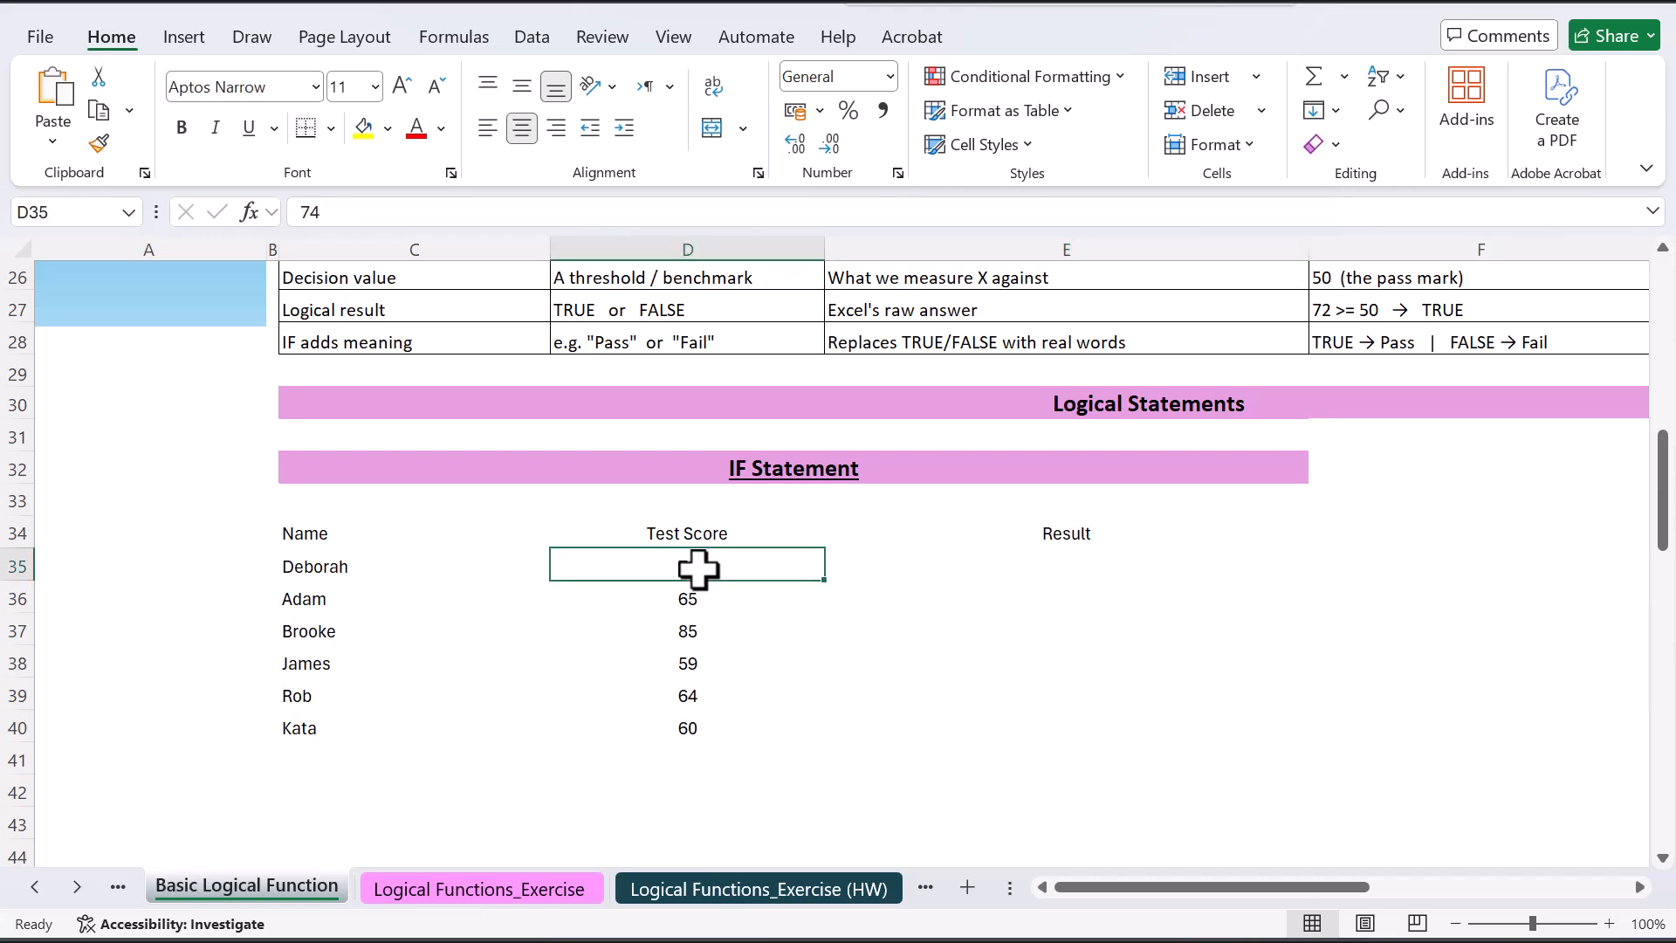
scroll(1052, 591, "right", 3)
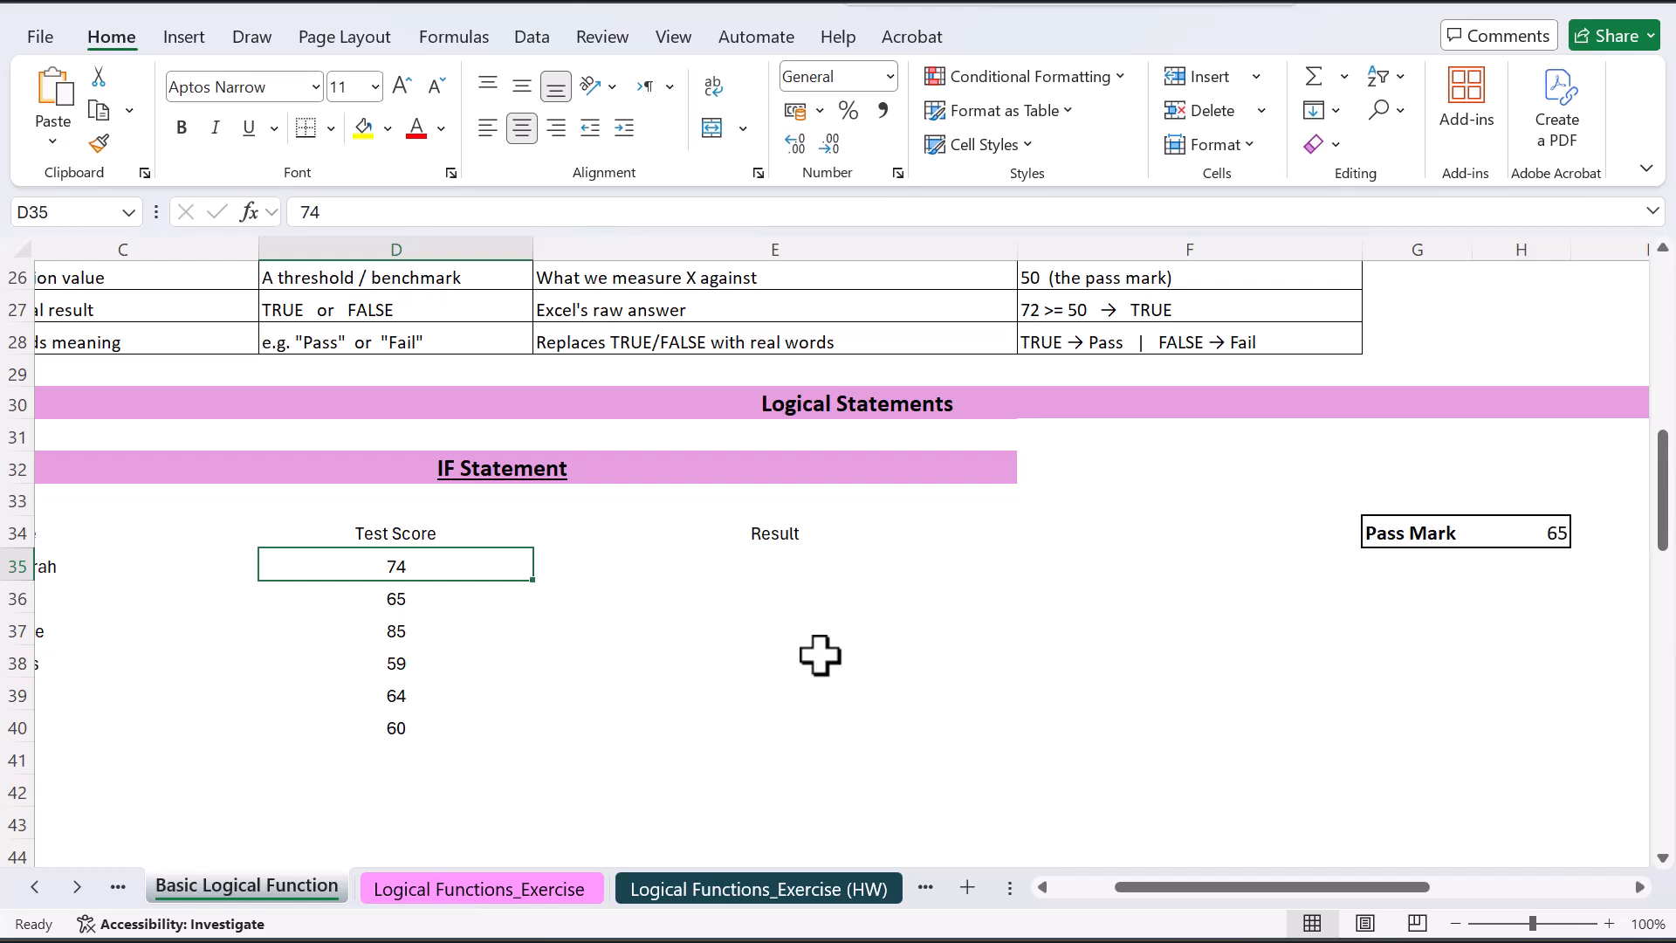
scroll(793, 657, "left", 2)
scroll(793, 657, "left", 2)
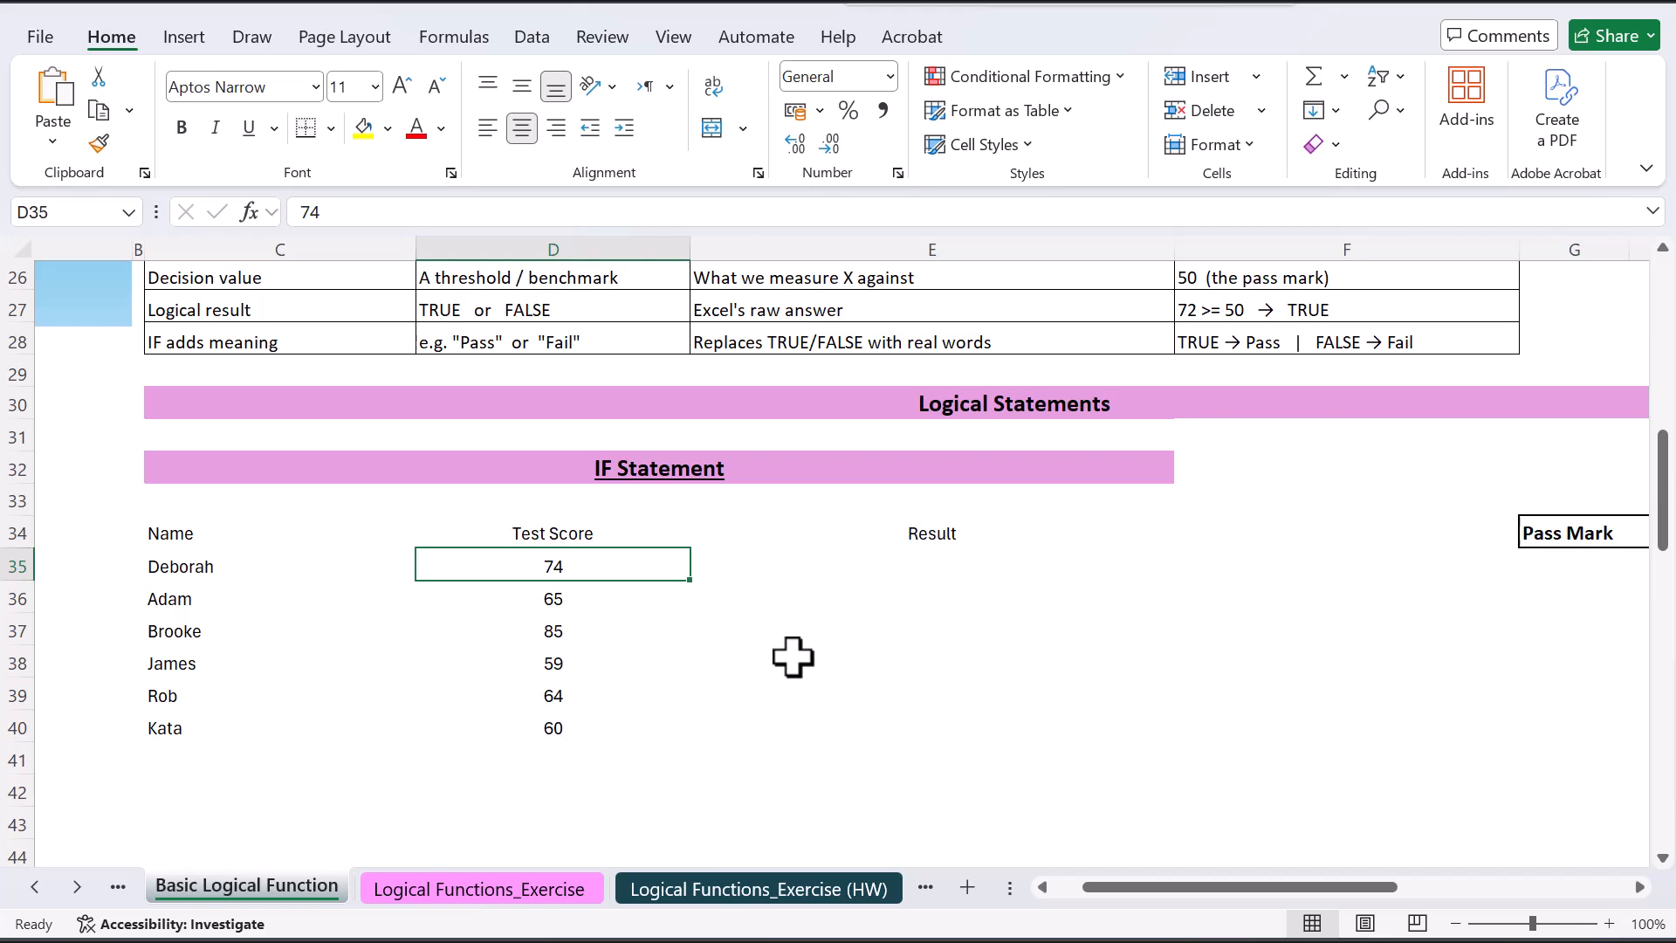
Enter the logical test =D35>=$H$34 in E35 to compare the first test score with the fixed pass mark
left_click(883, 569)
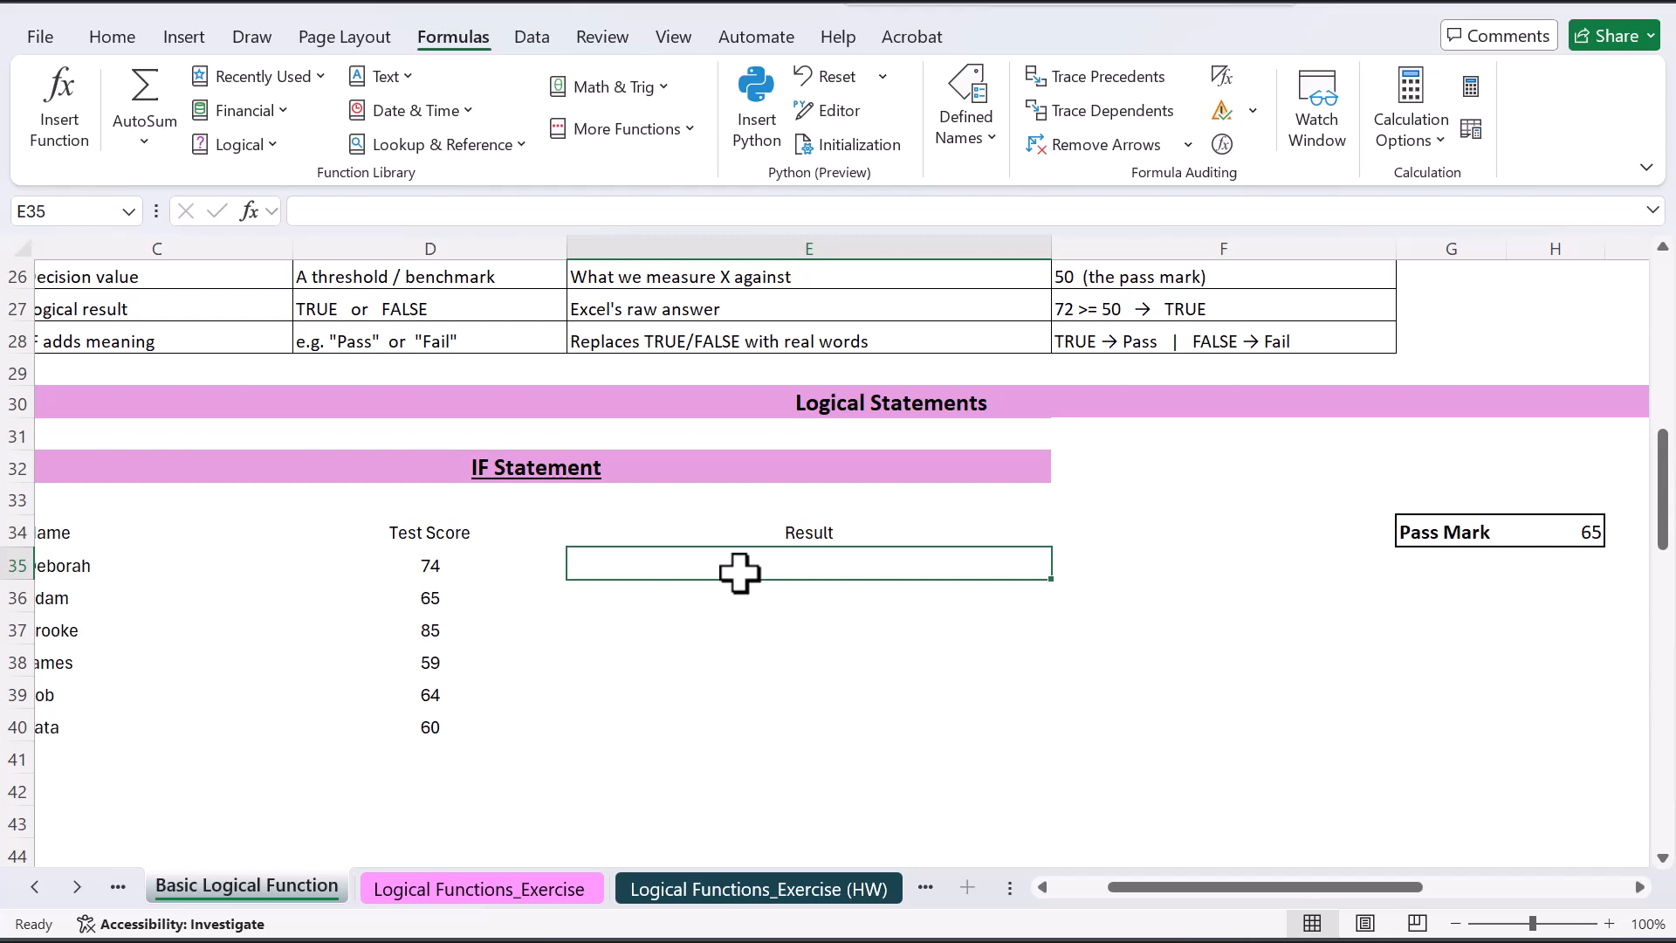
type("=")
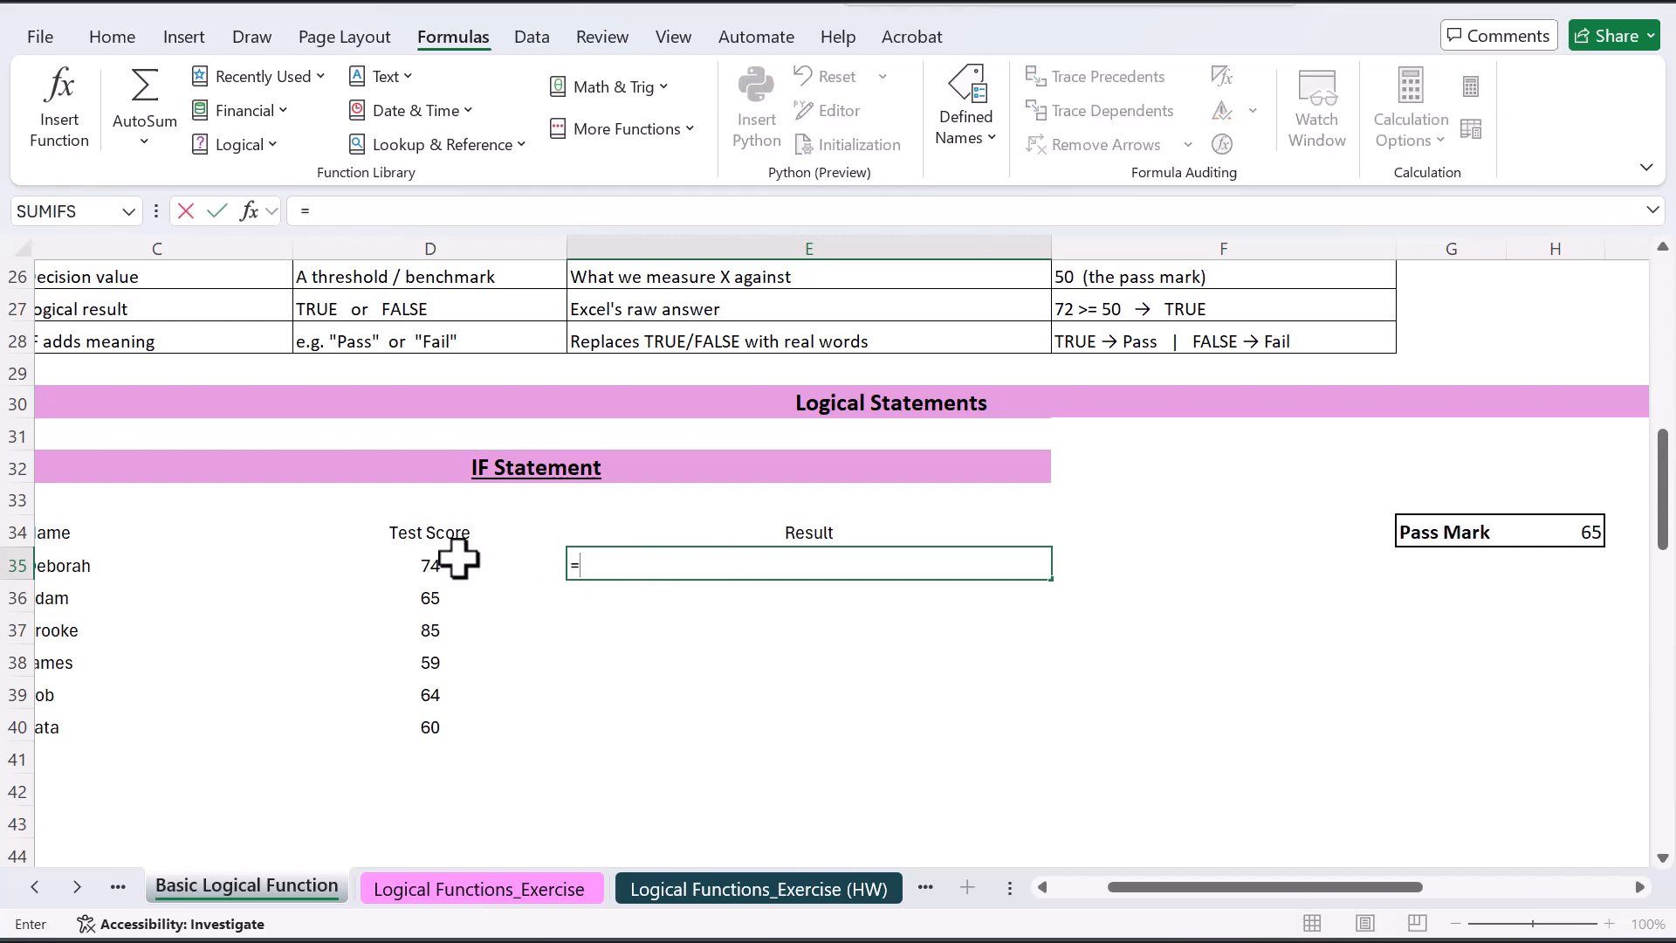
left_click(418, 563)
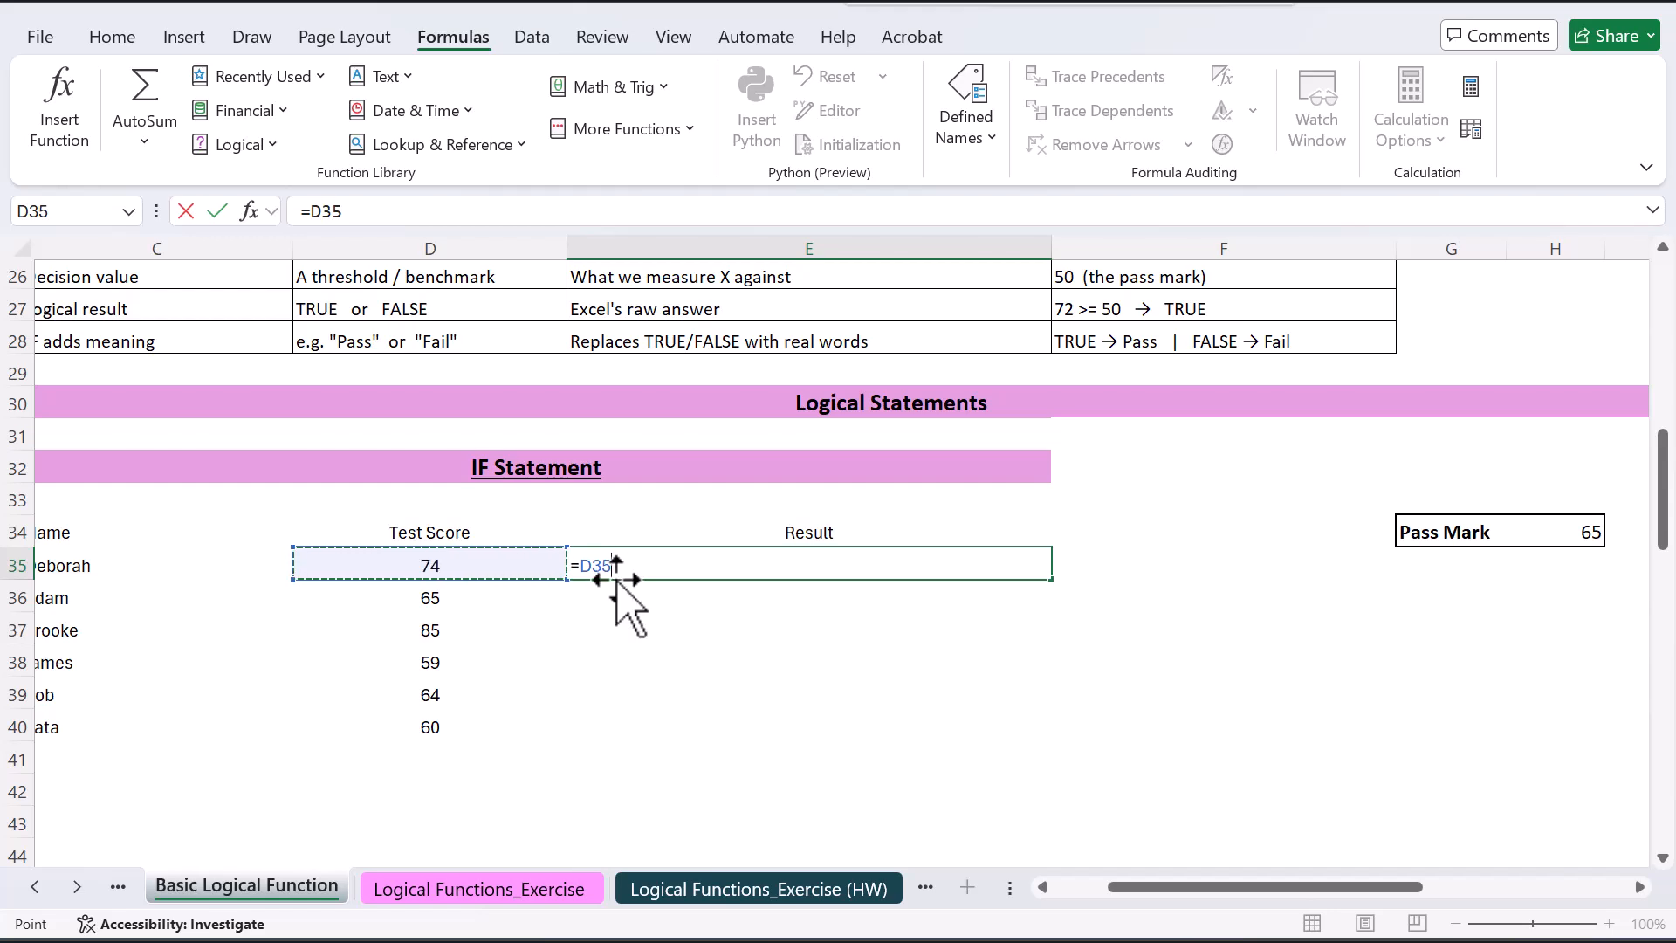
type(">")
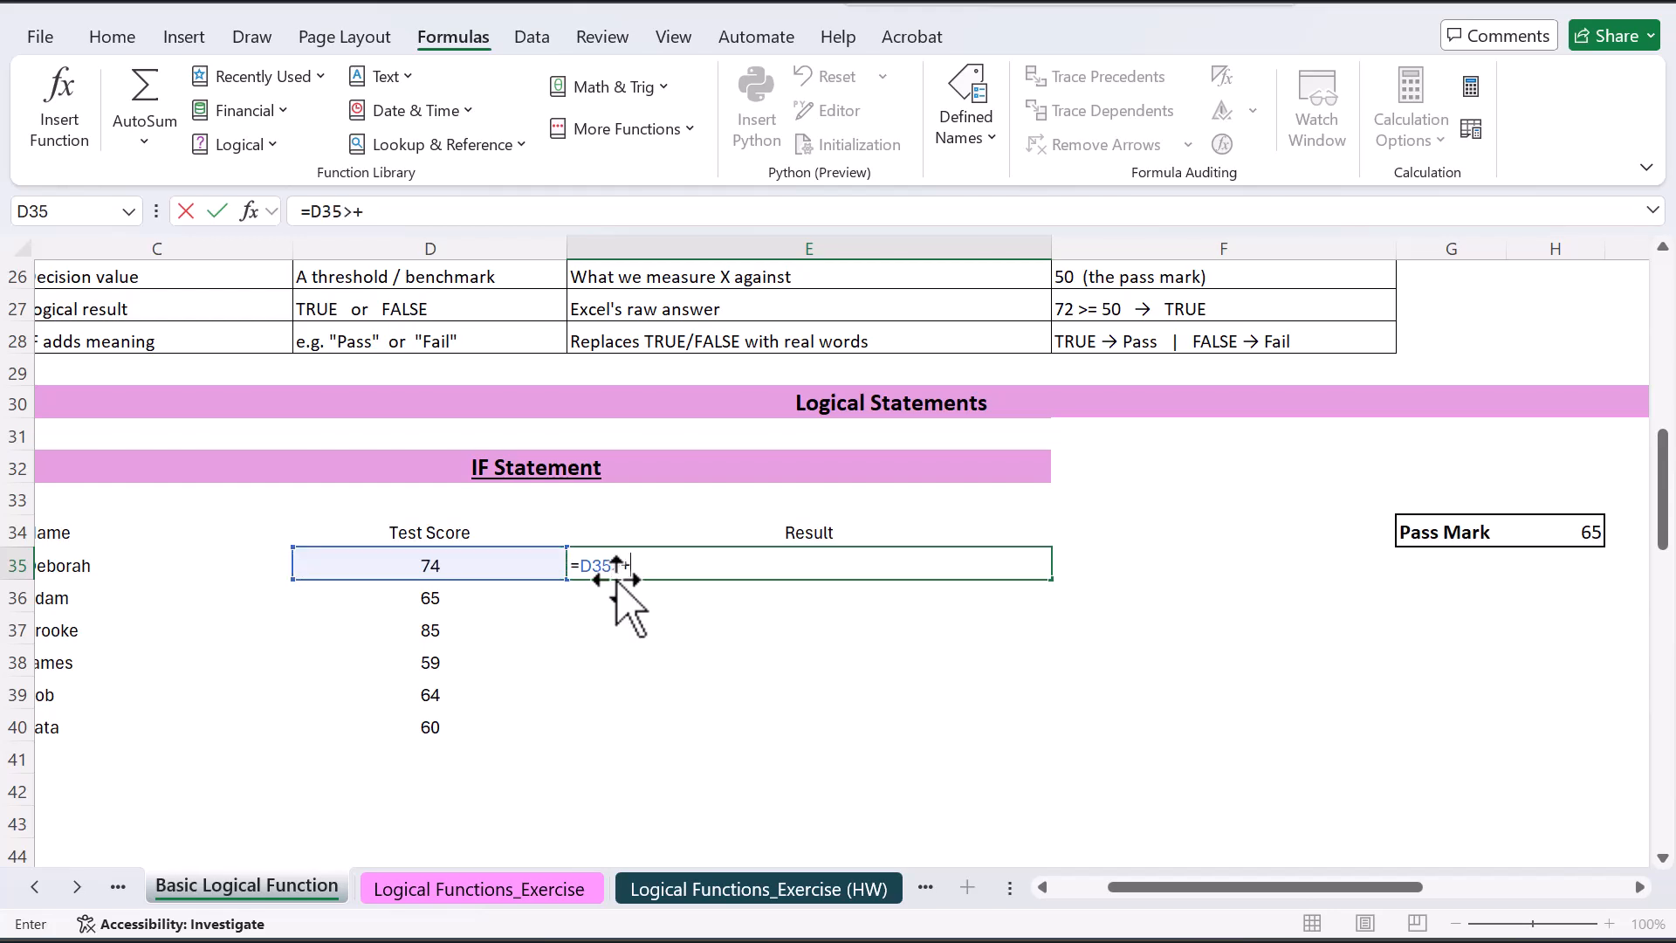
type("+")
key("BackSpace")
type("=")
left_click(1590, 535)
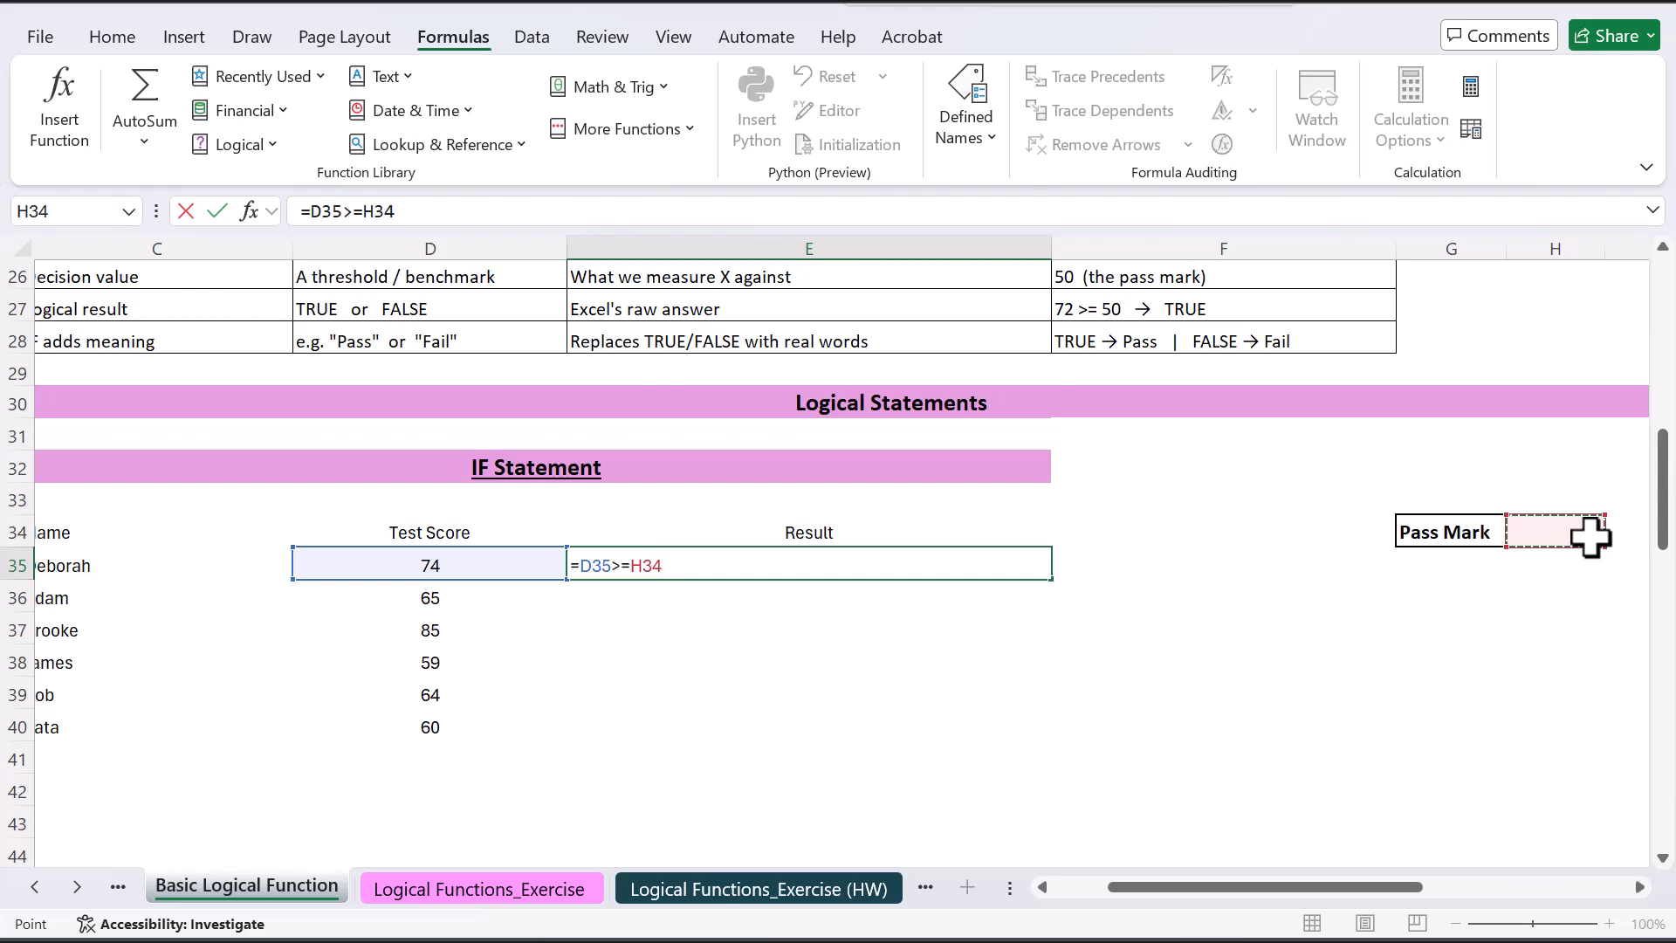
key("F4")
key("Return")
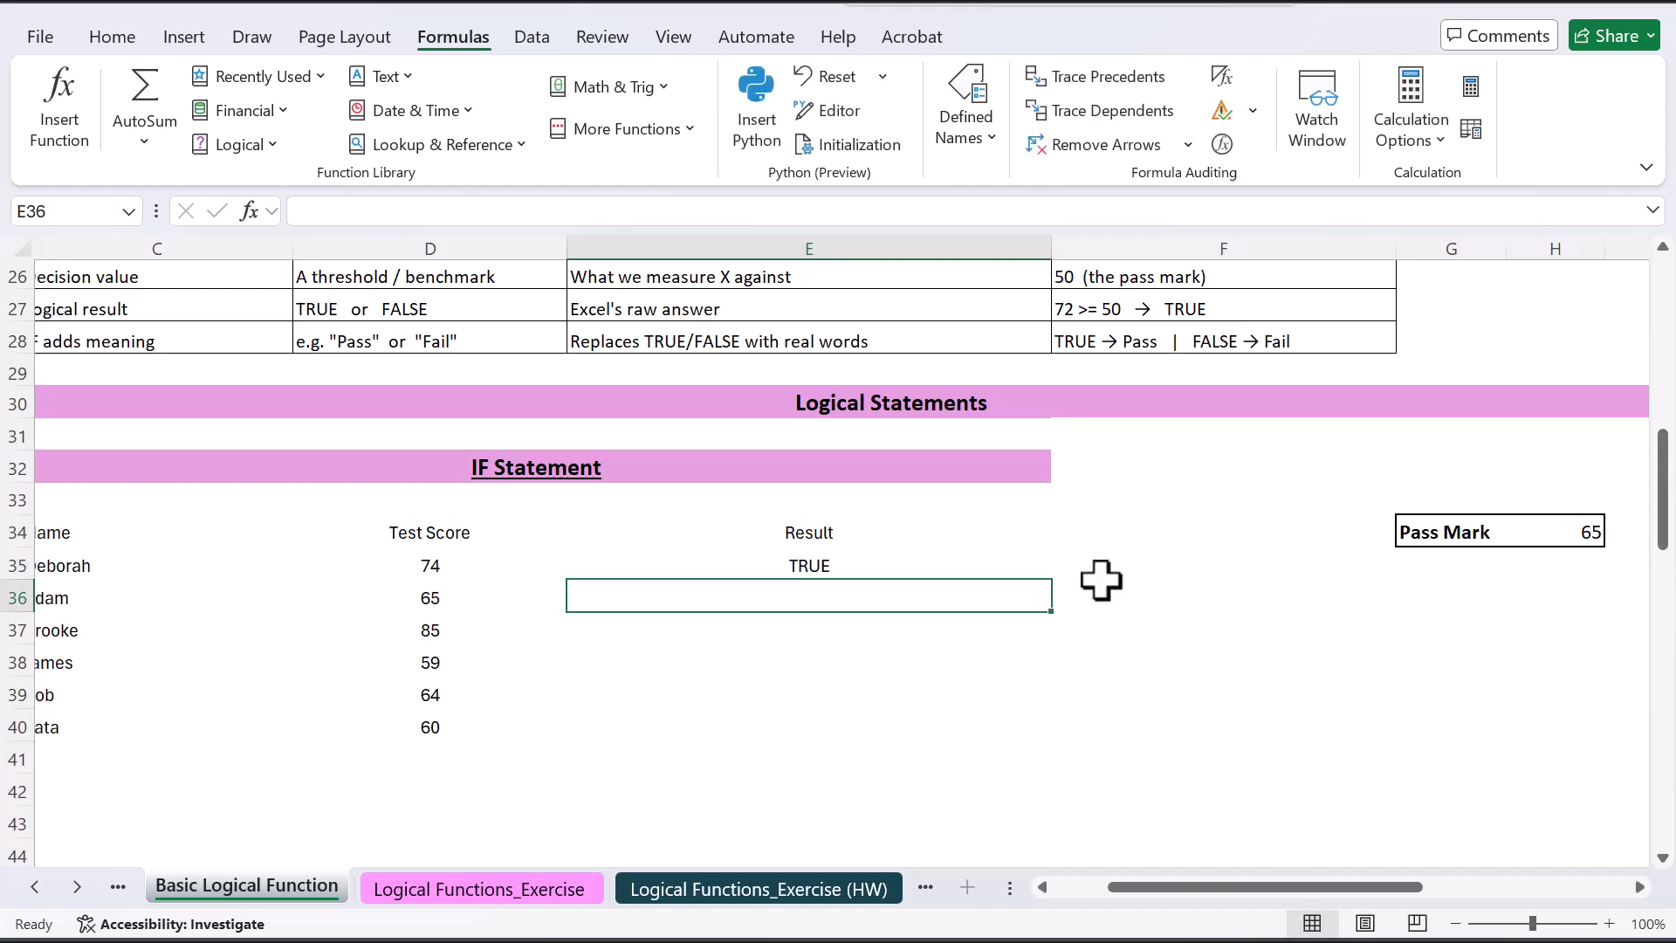
Fill the logical test from E35 down through E40 and check the test score in D36
left_click(836, 569)
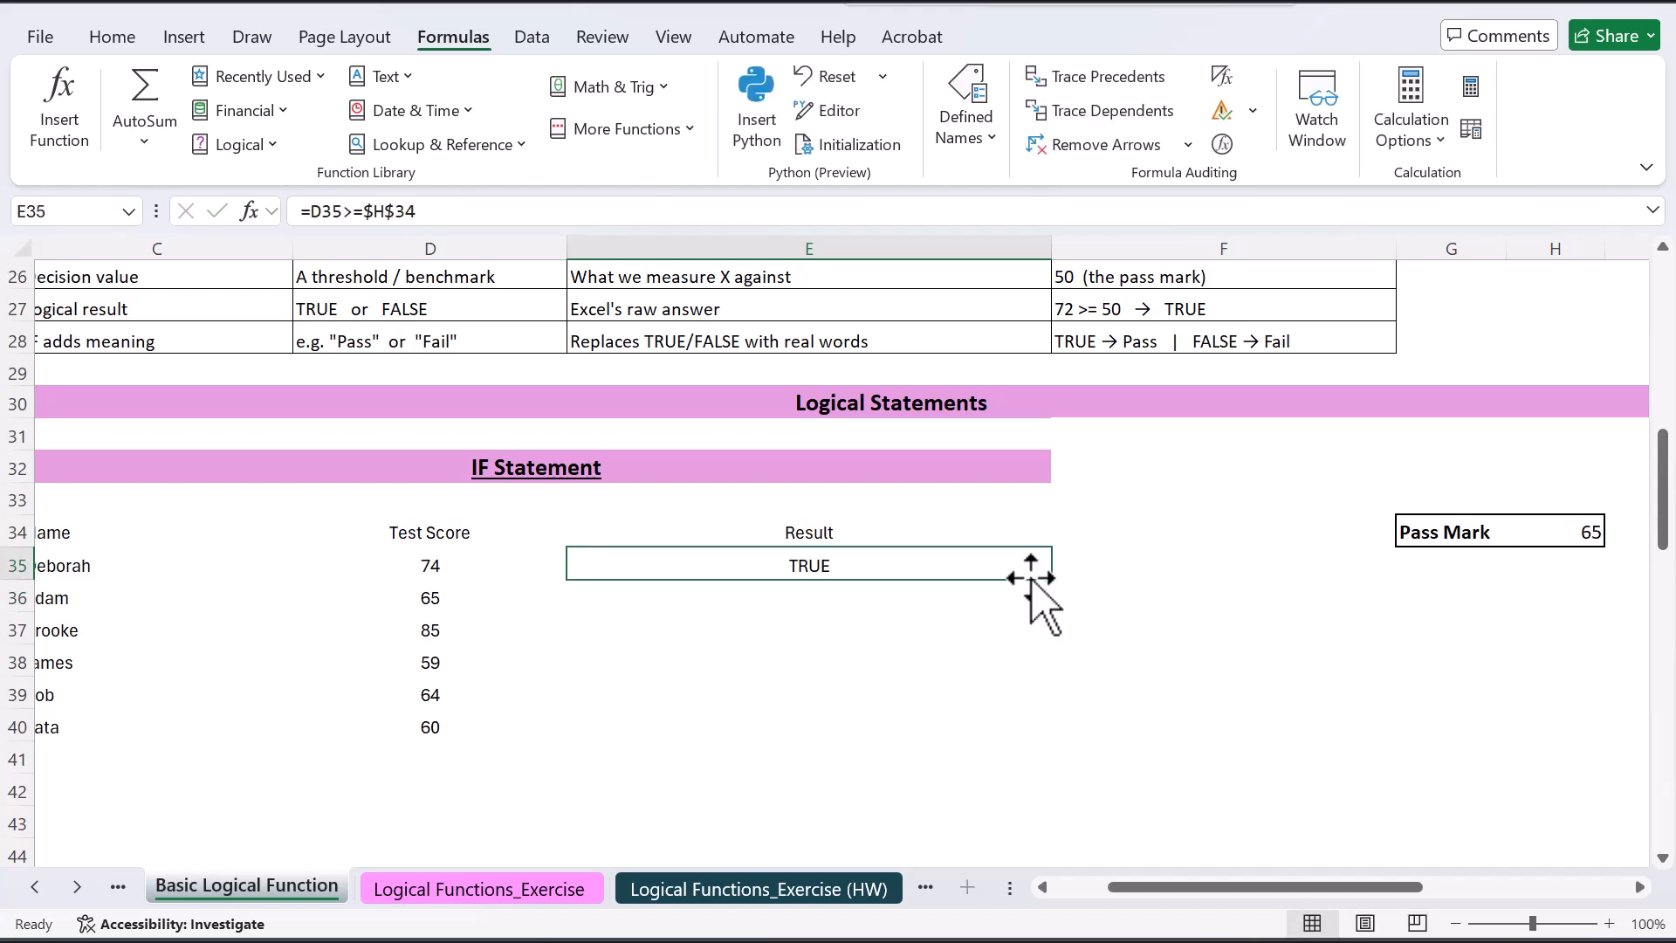
double_click(1052, 580)
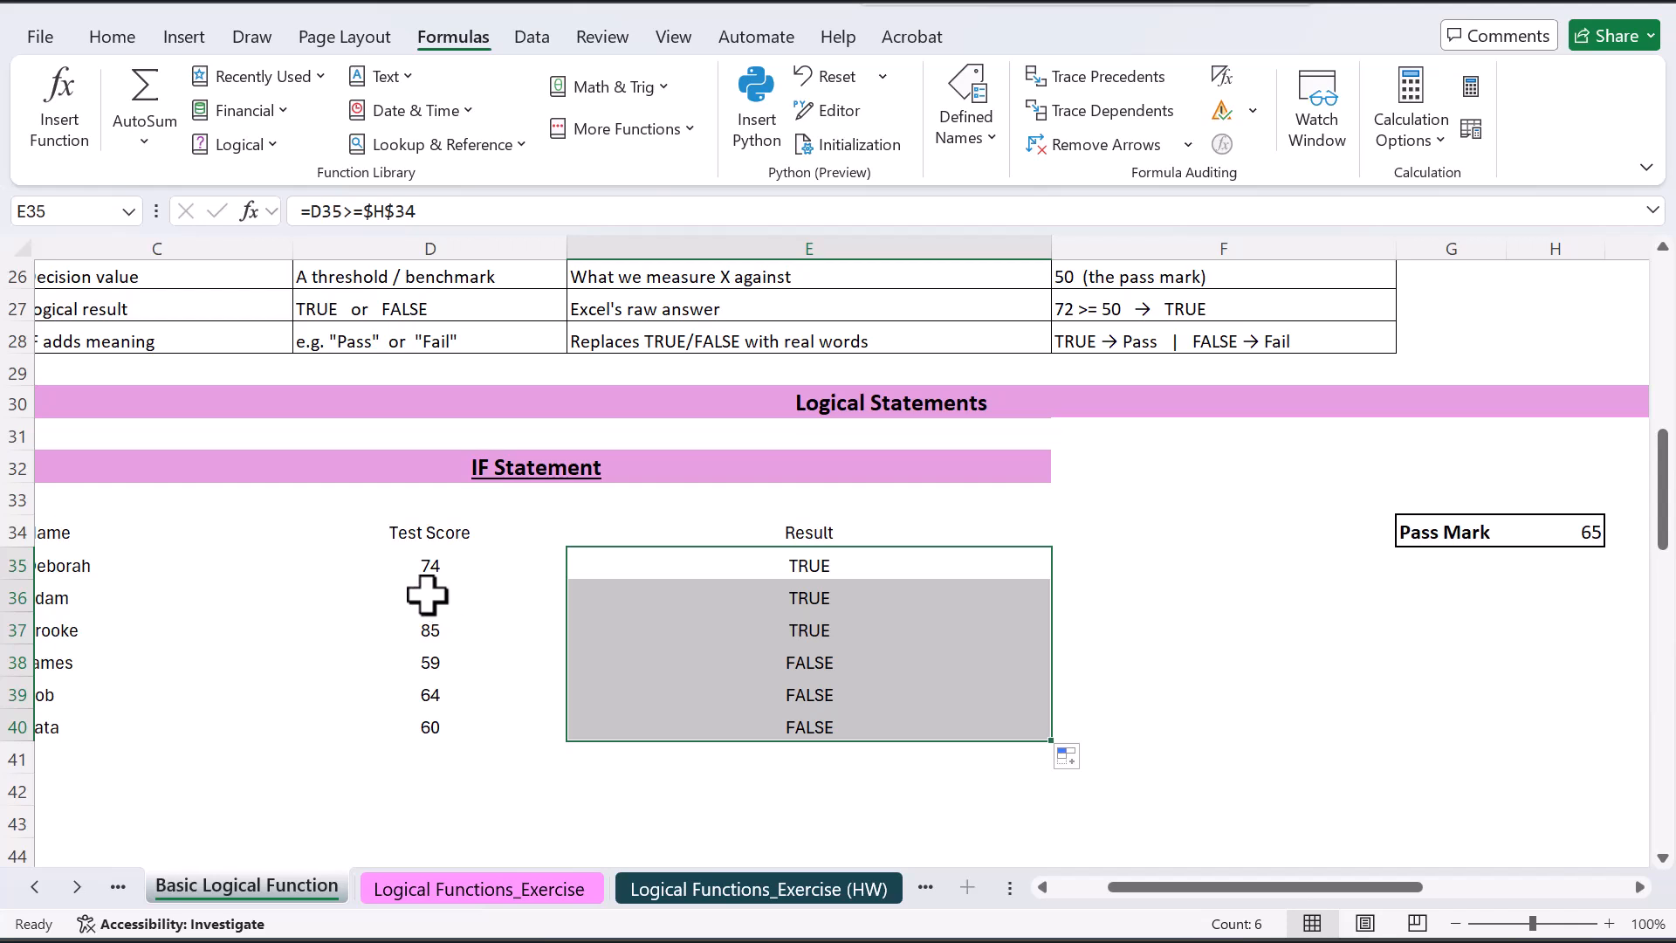
left_click(426, 596)
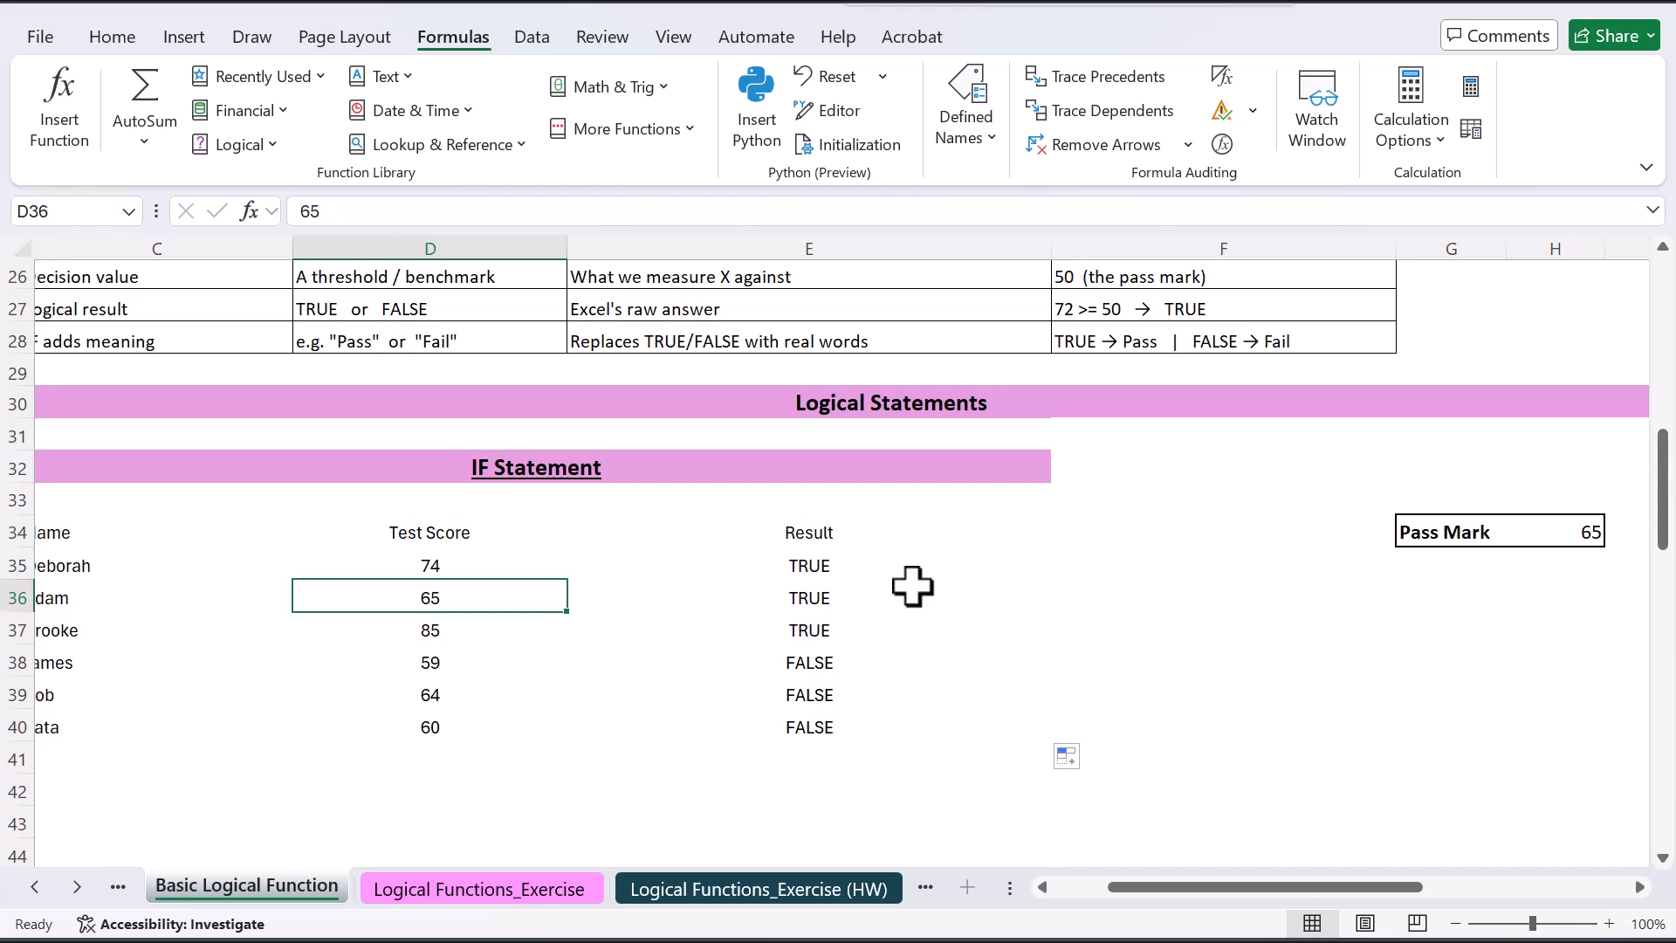
Add a second column heading, Result, in F34 beside the TRUE/FALSE results
left_click(957, 534)
left_click(1107, 524)
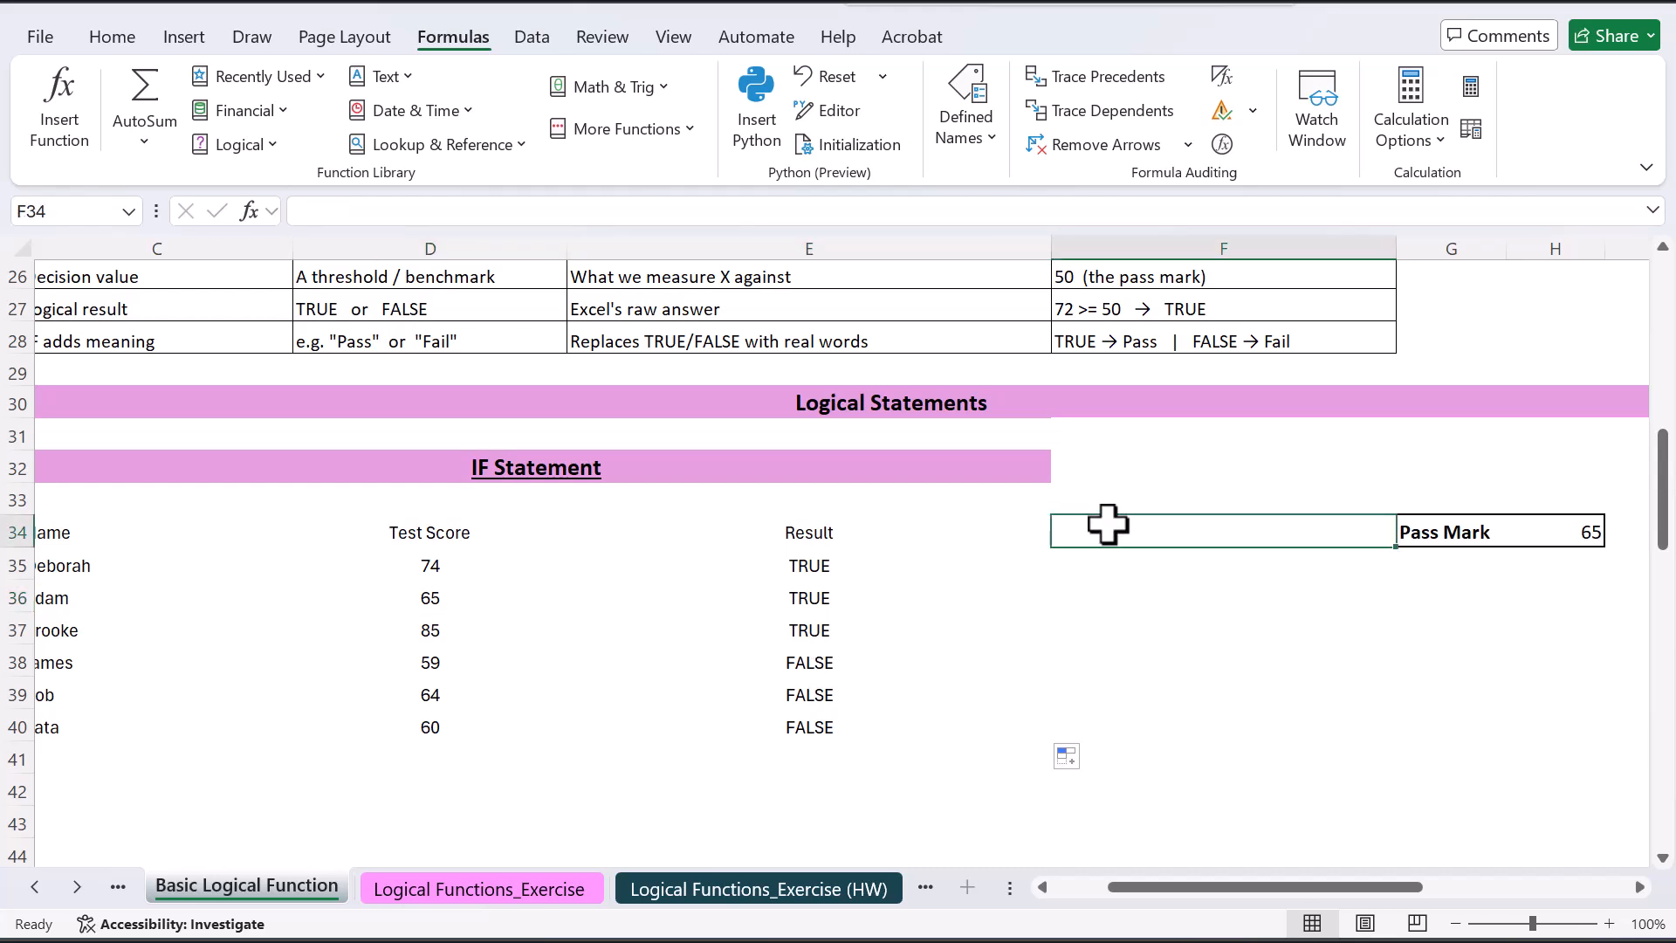
type("Res")
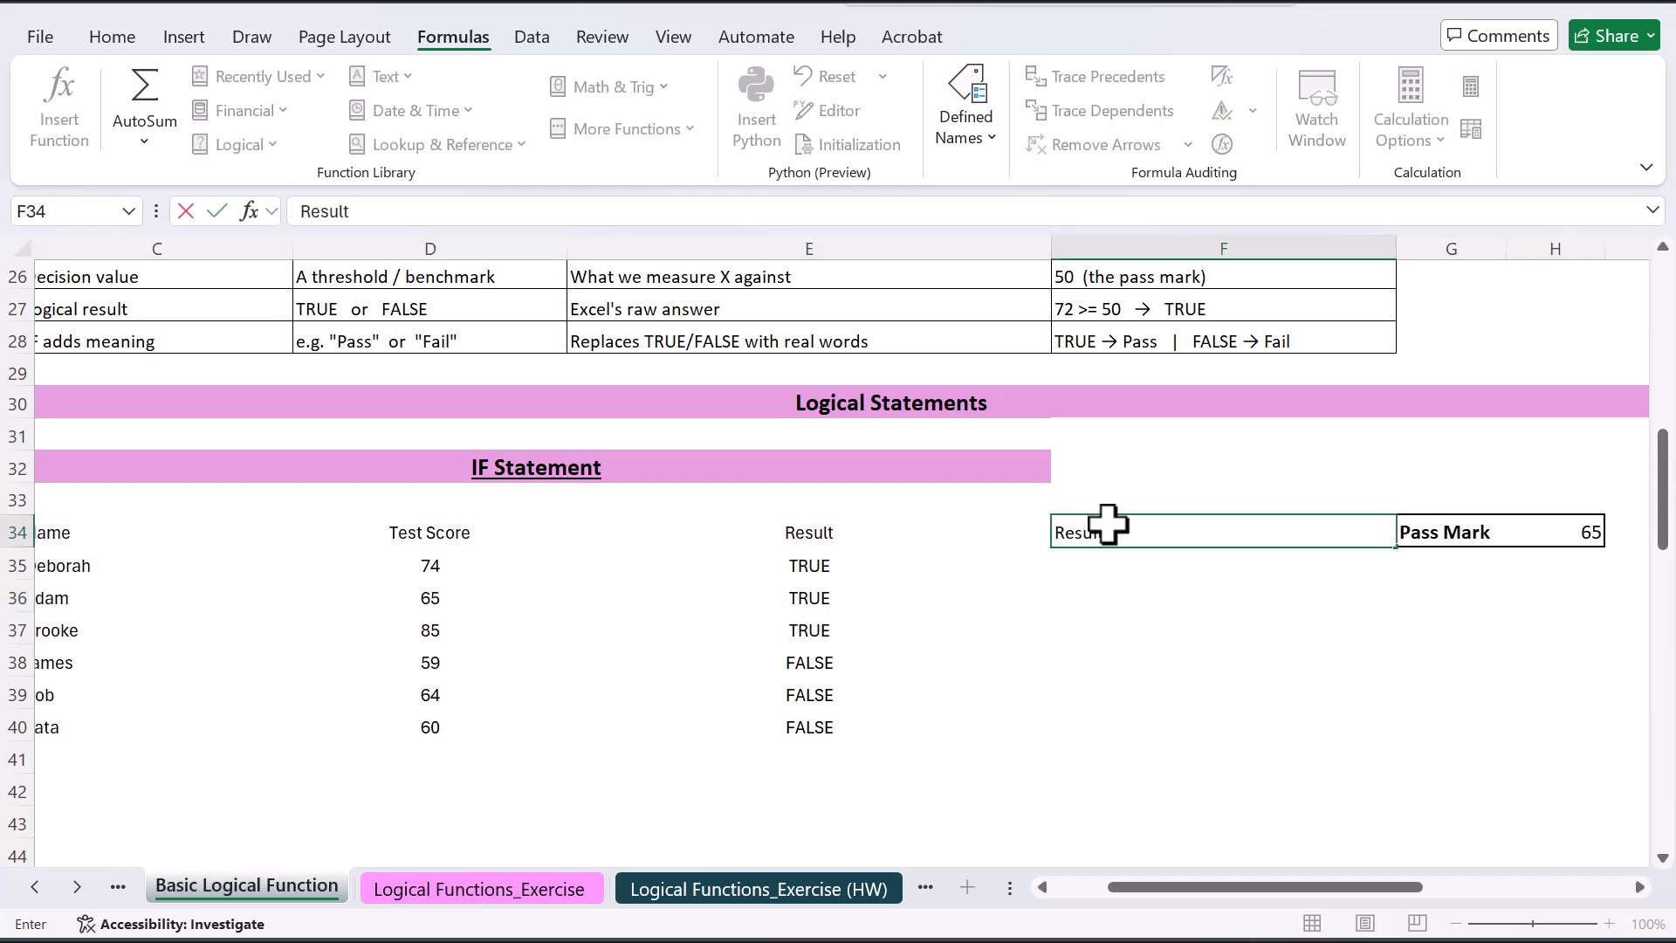
type("ult")
key("Return")
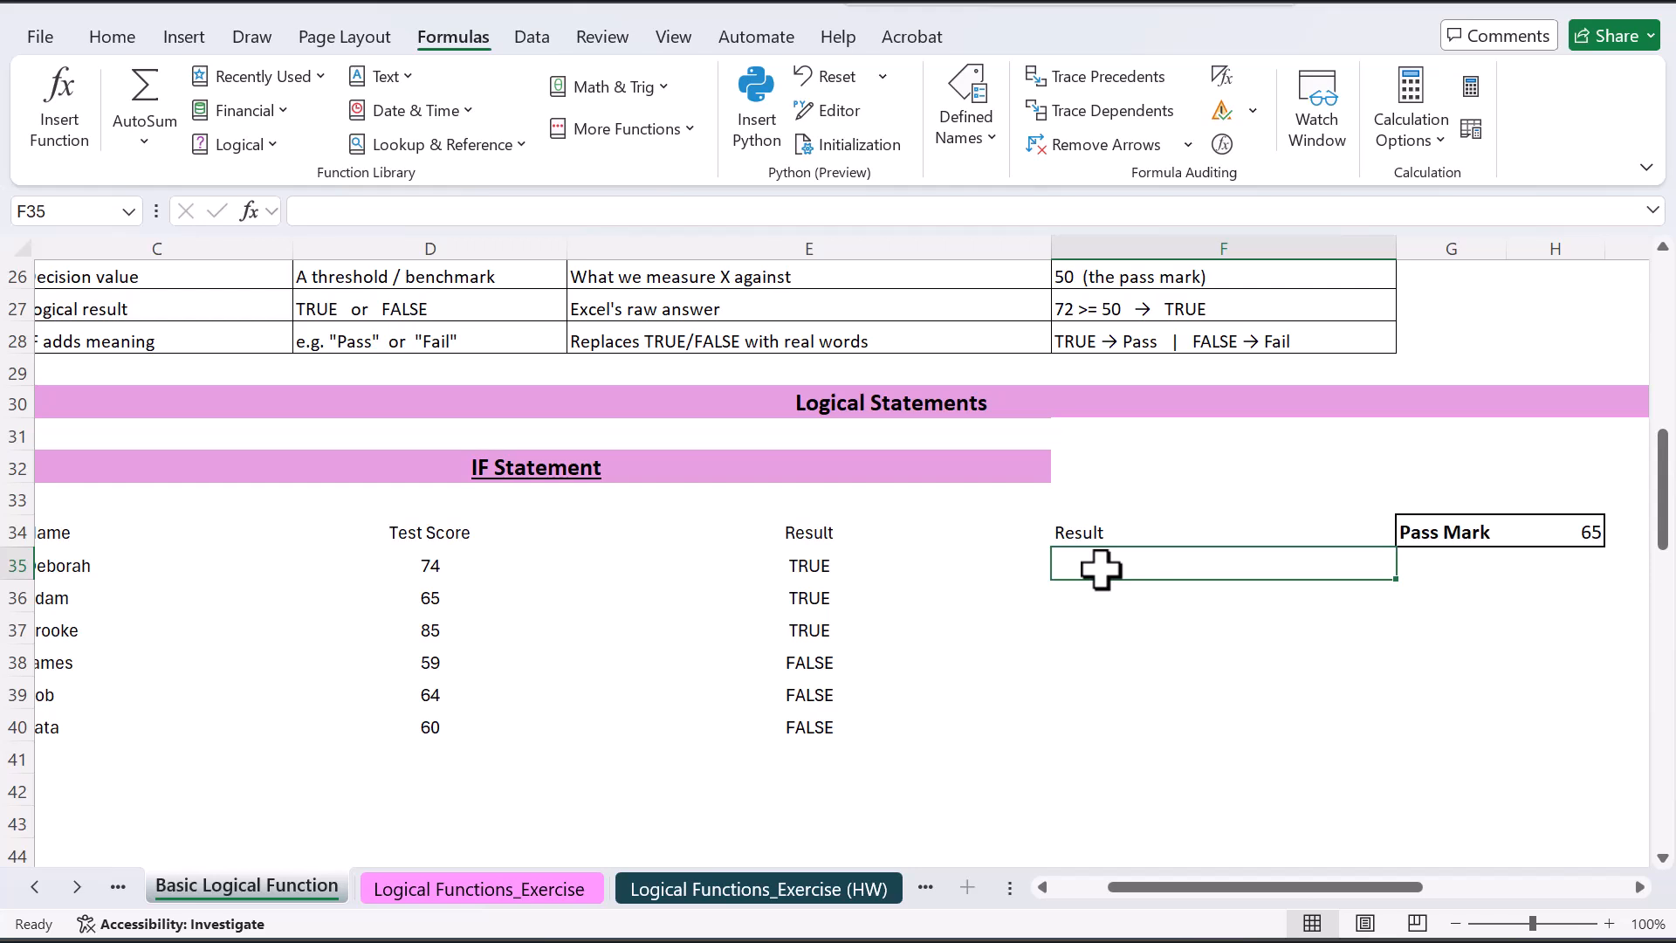
Begin an IF formula in F35 with the logical test D35>=$H$34, keeping the pass mark reference absolute
type("=if")
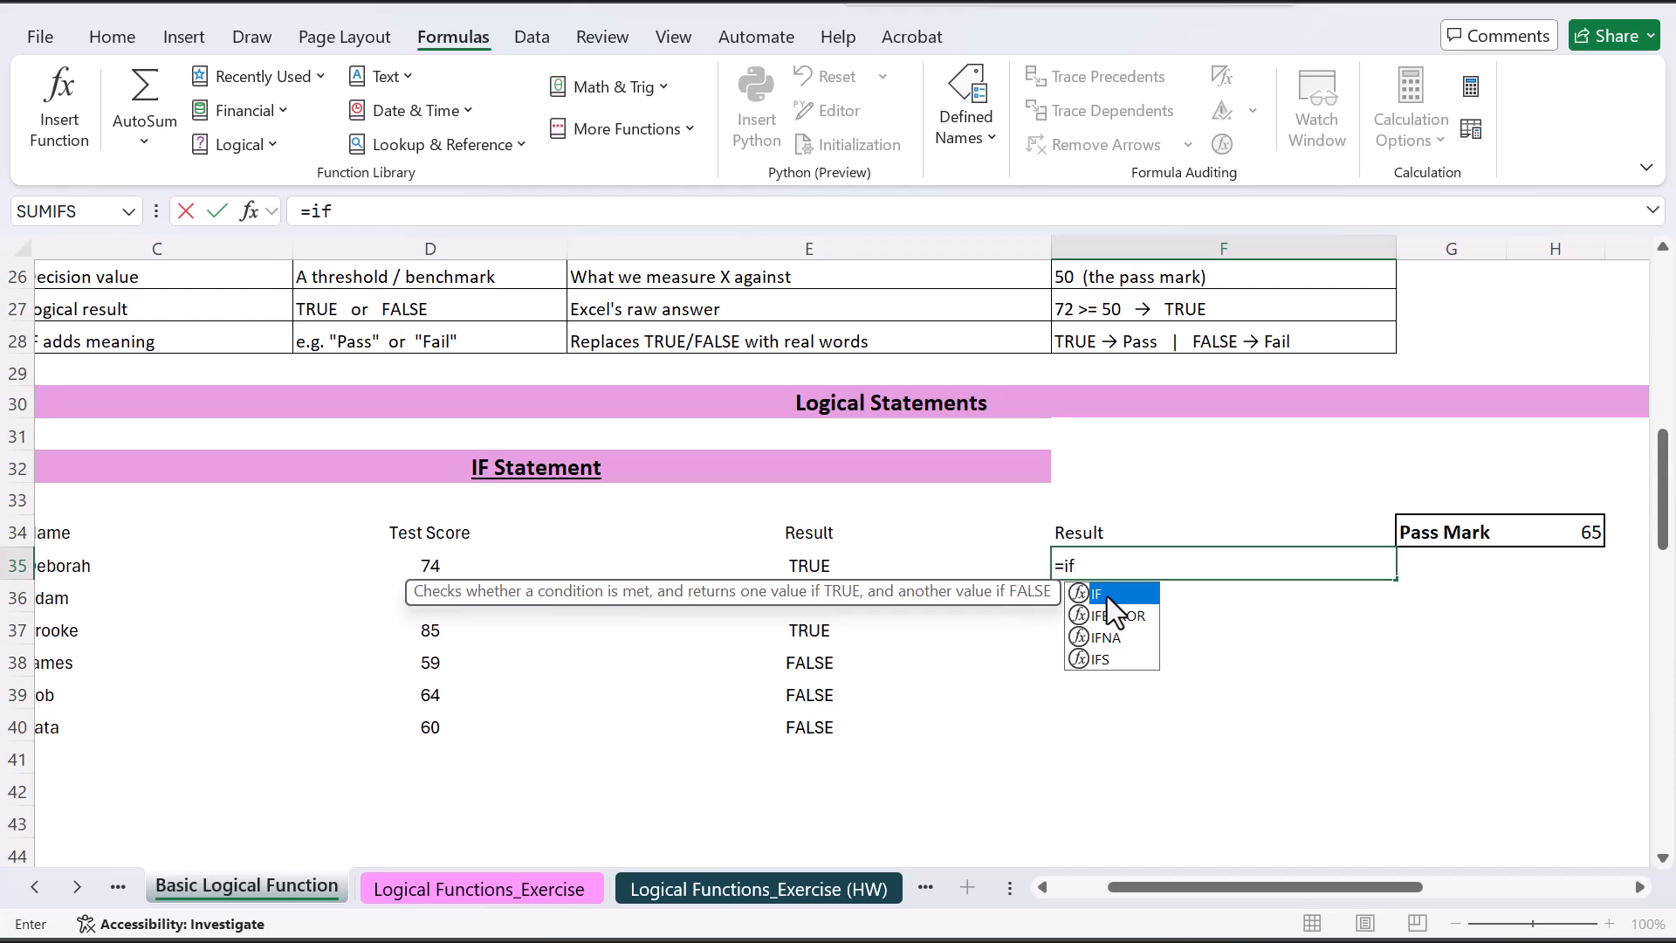
double_click(1106, 595)
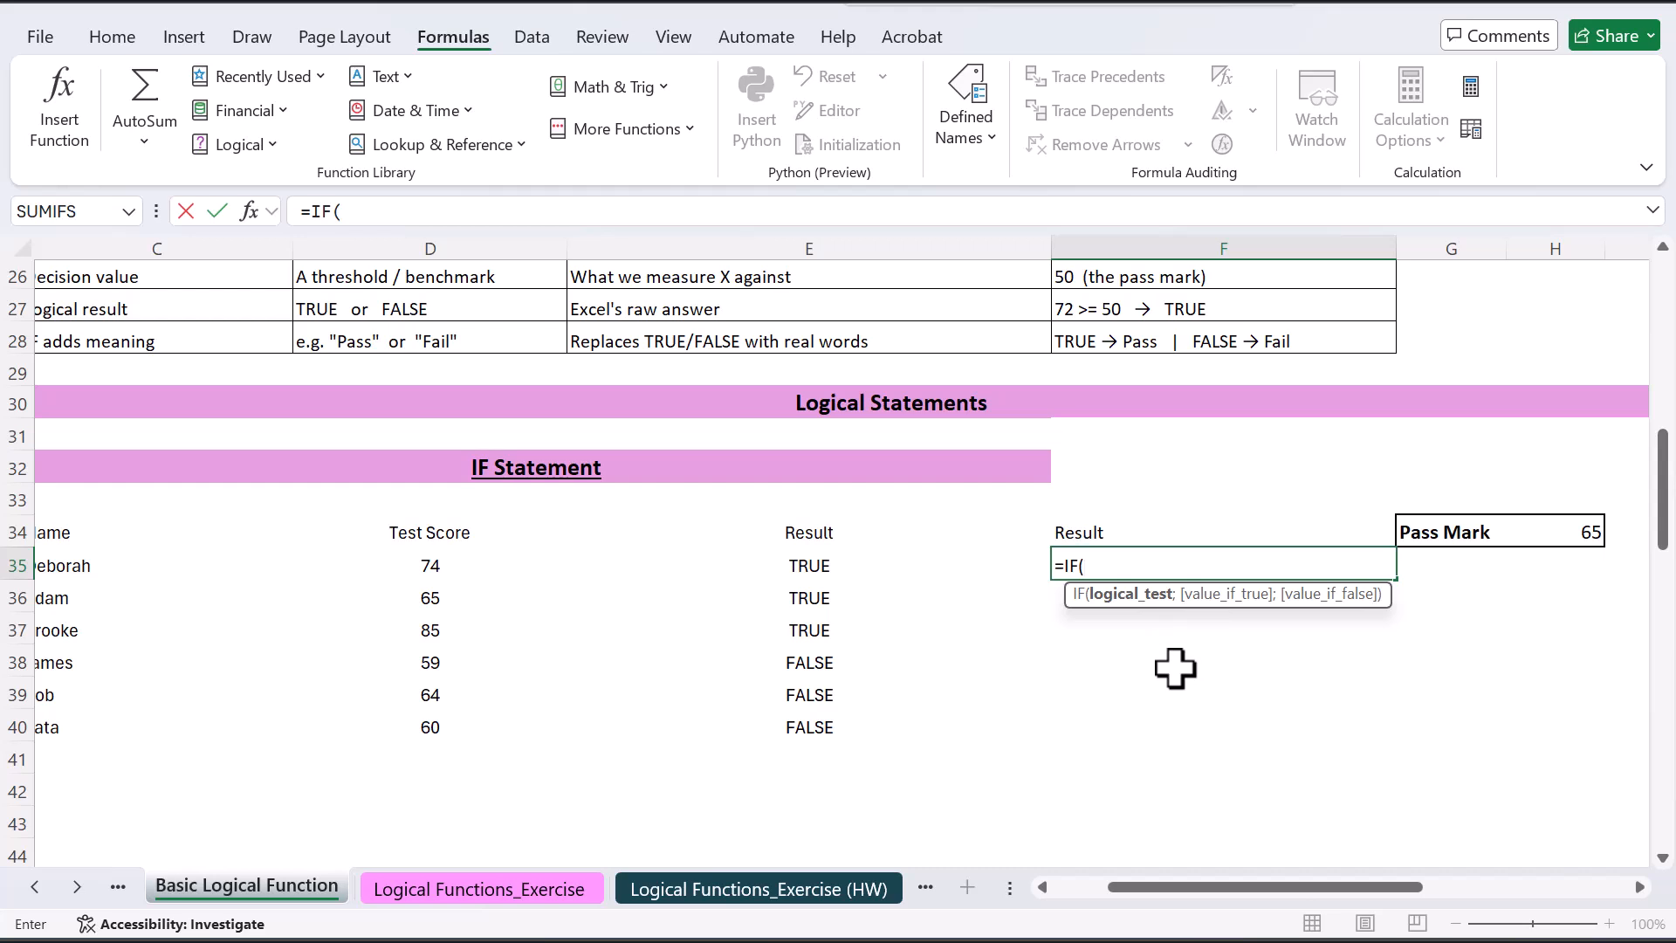
left_click(422, 566)
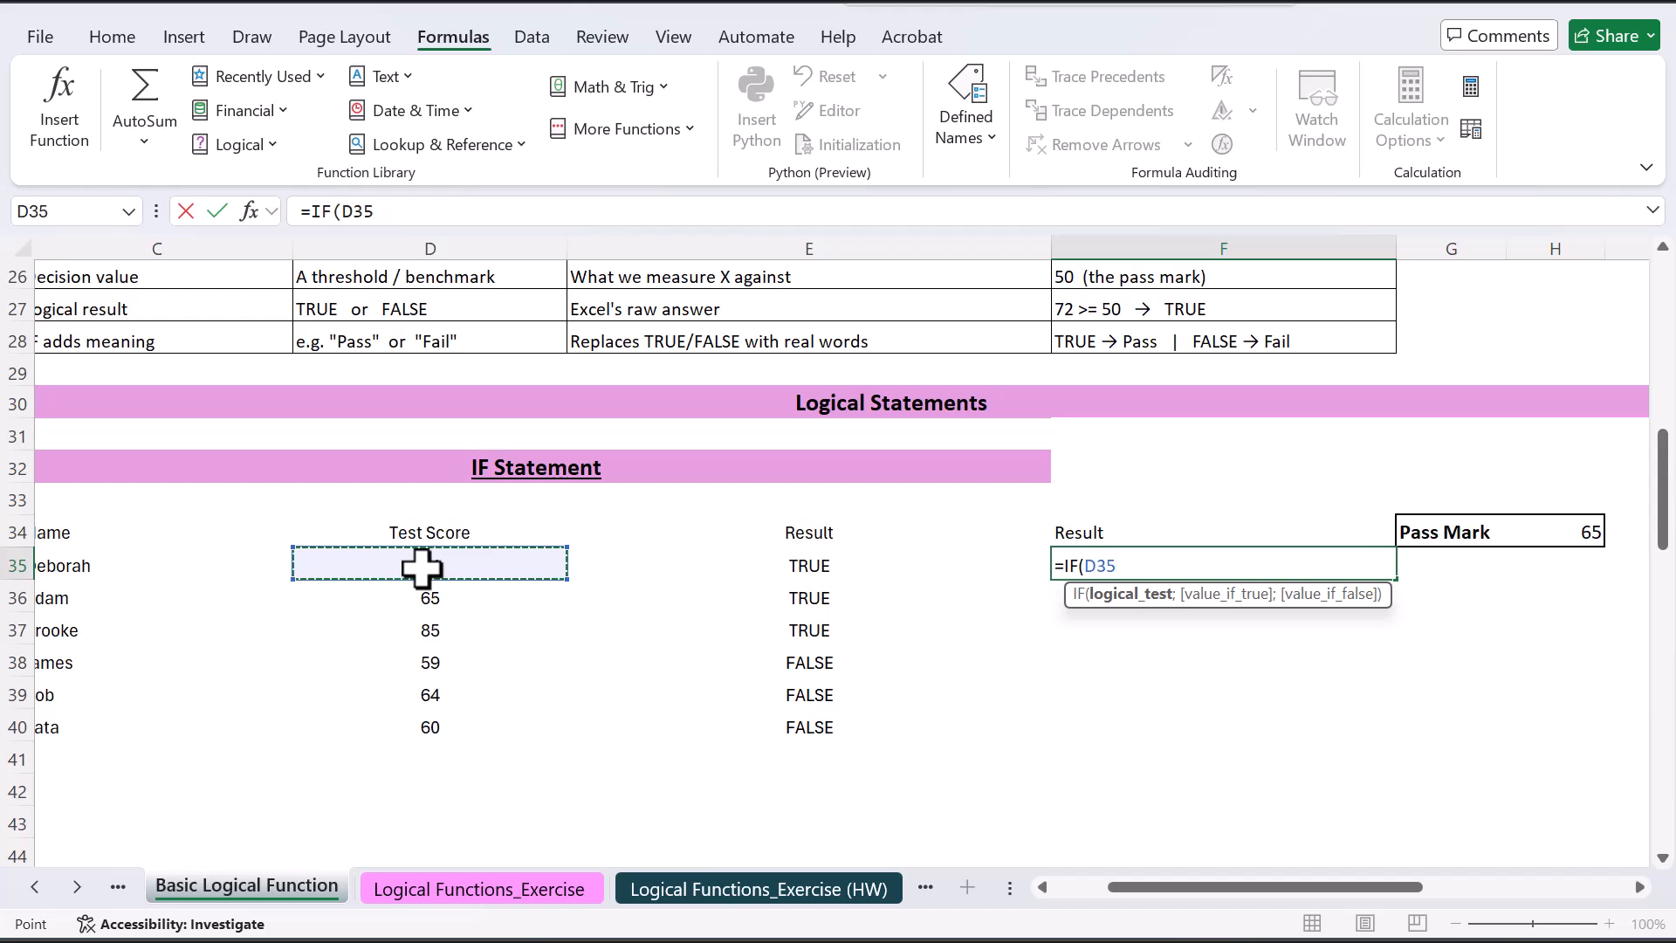
type(">")
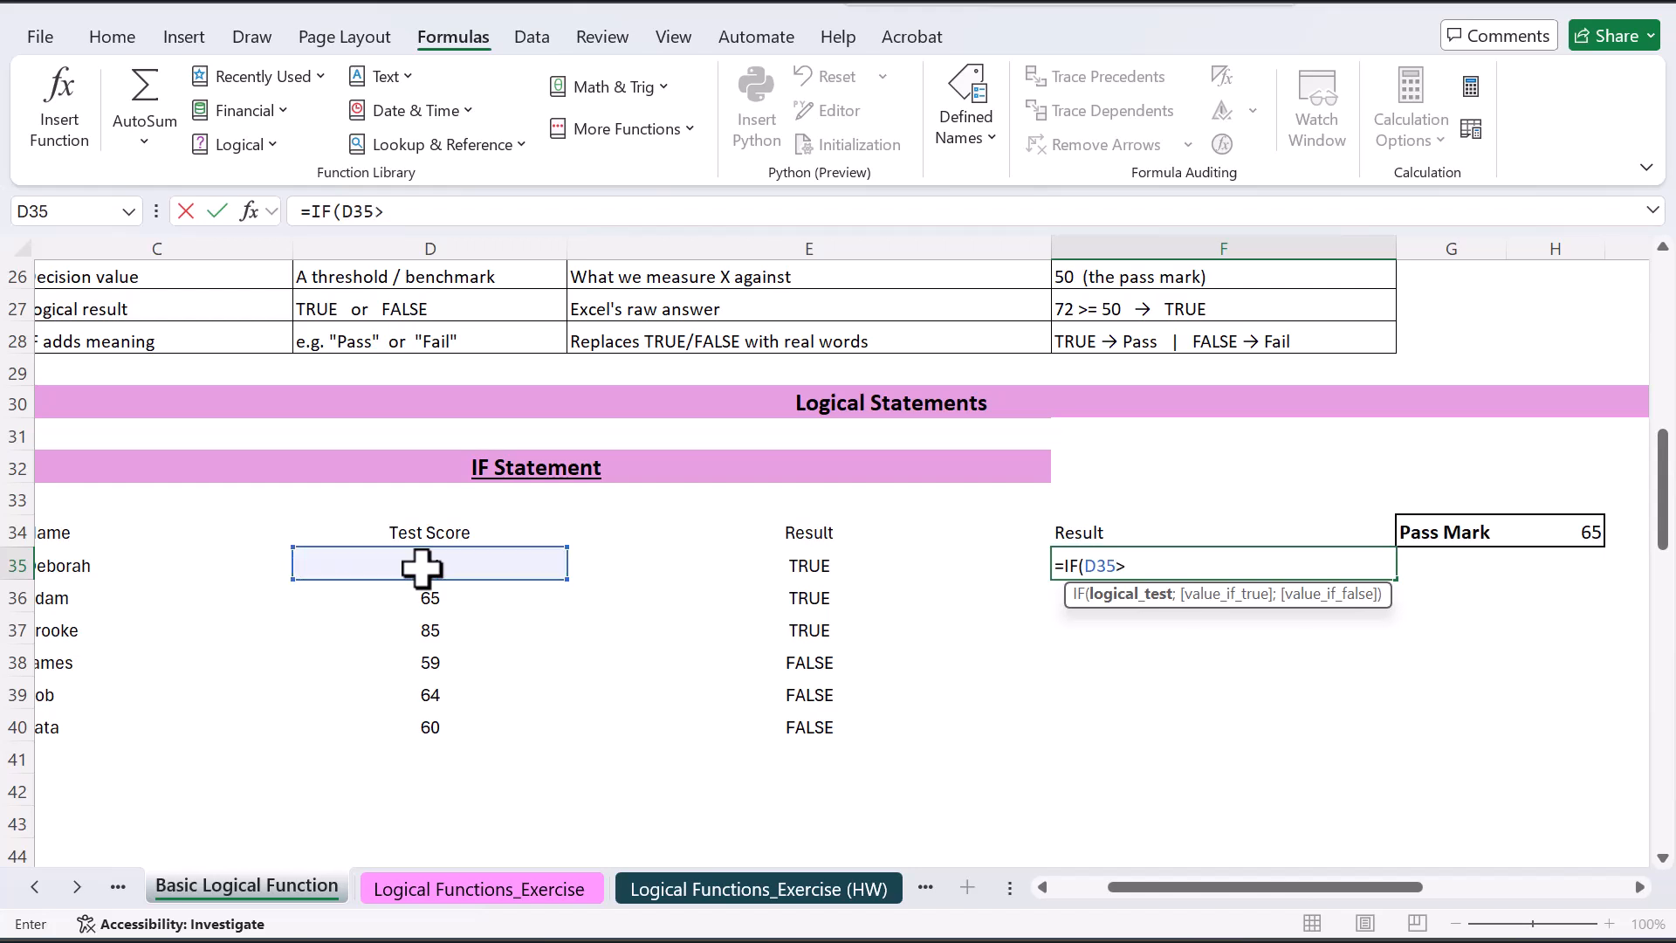
type("+")
key("BackSpace")
type("=")
left_click(1597, 534)
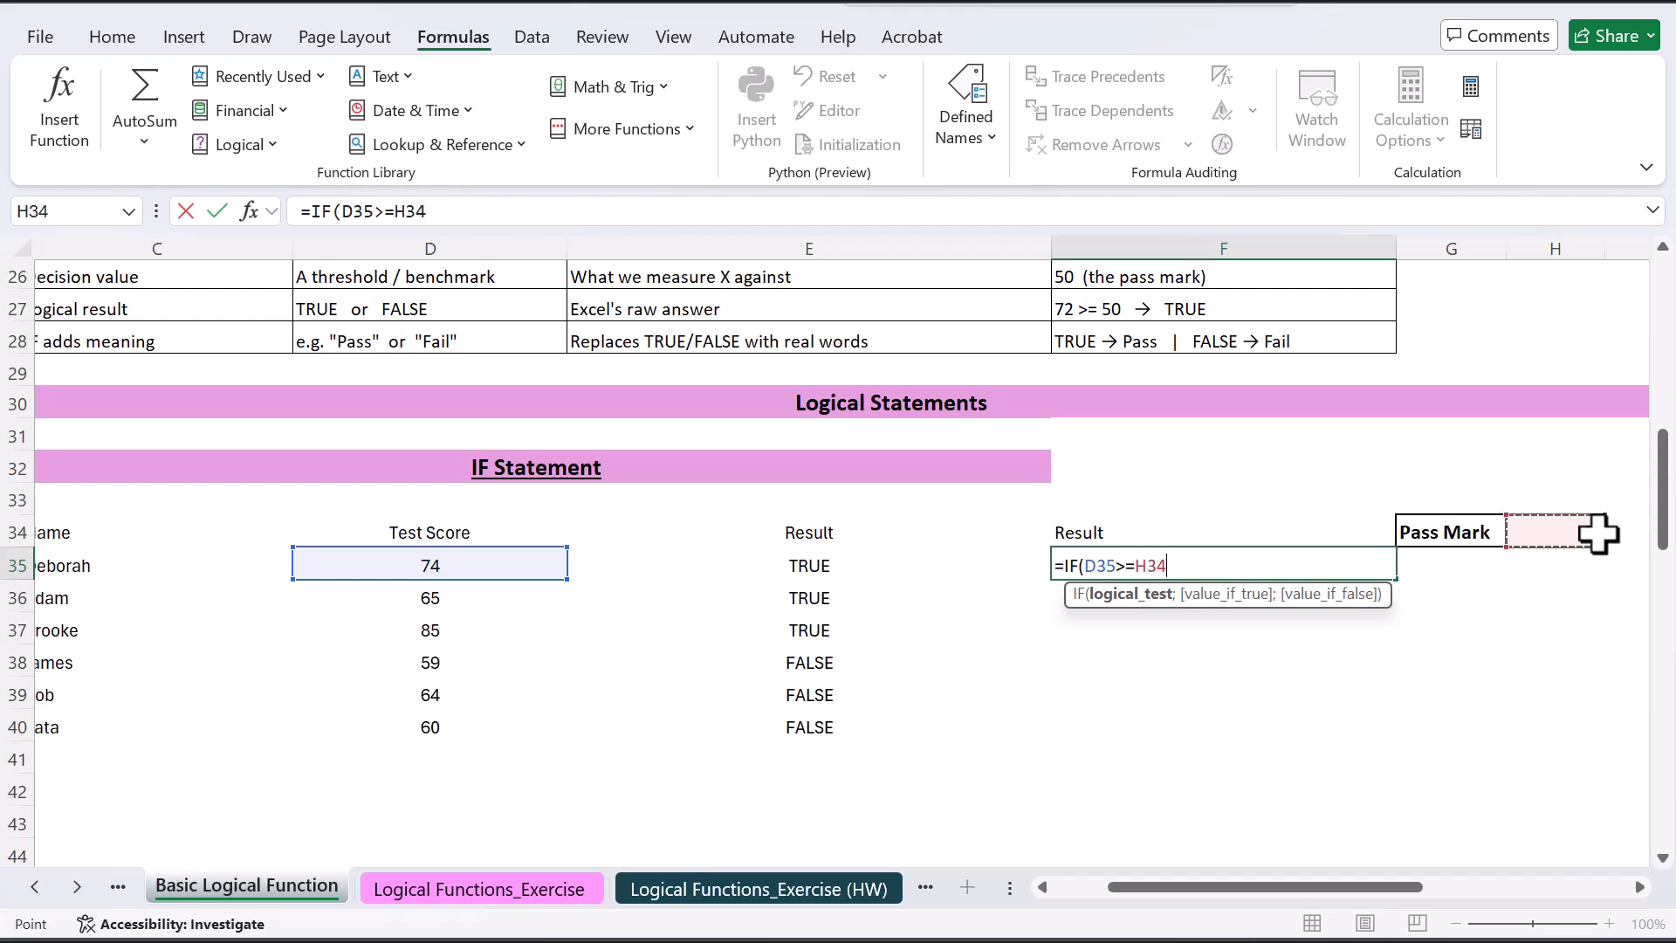
key("F4")
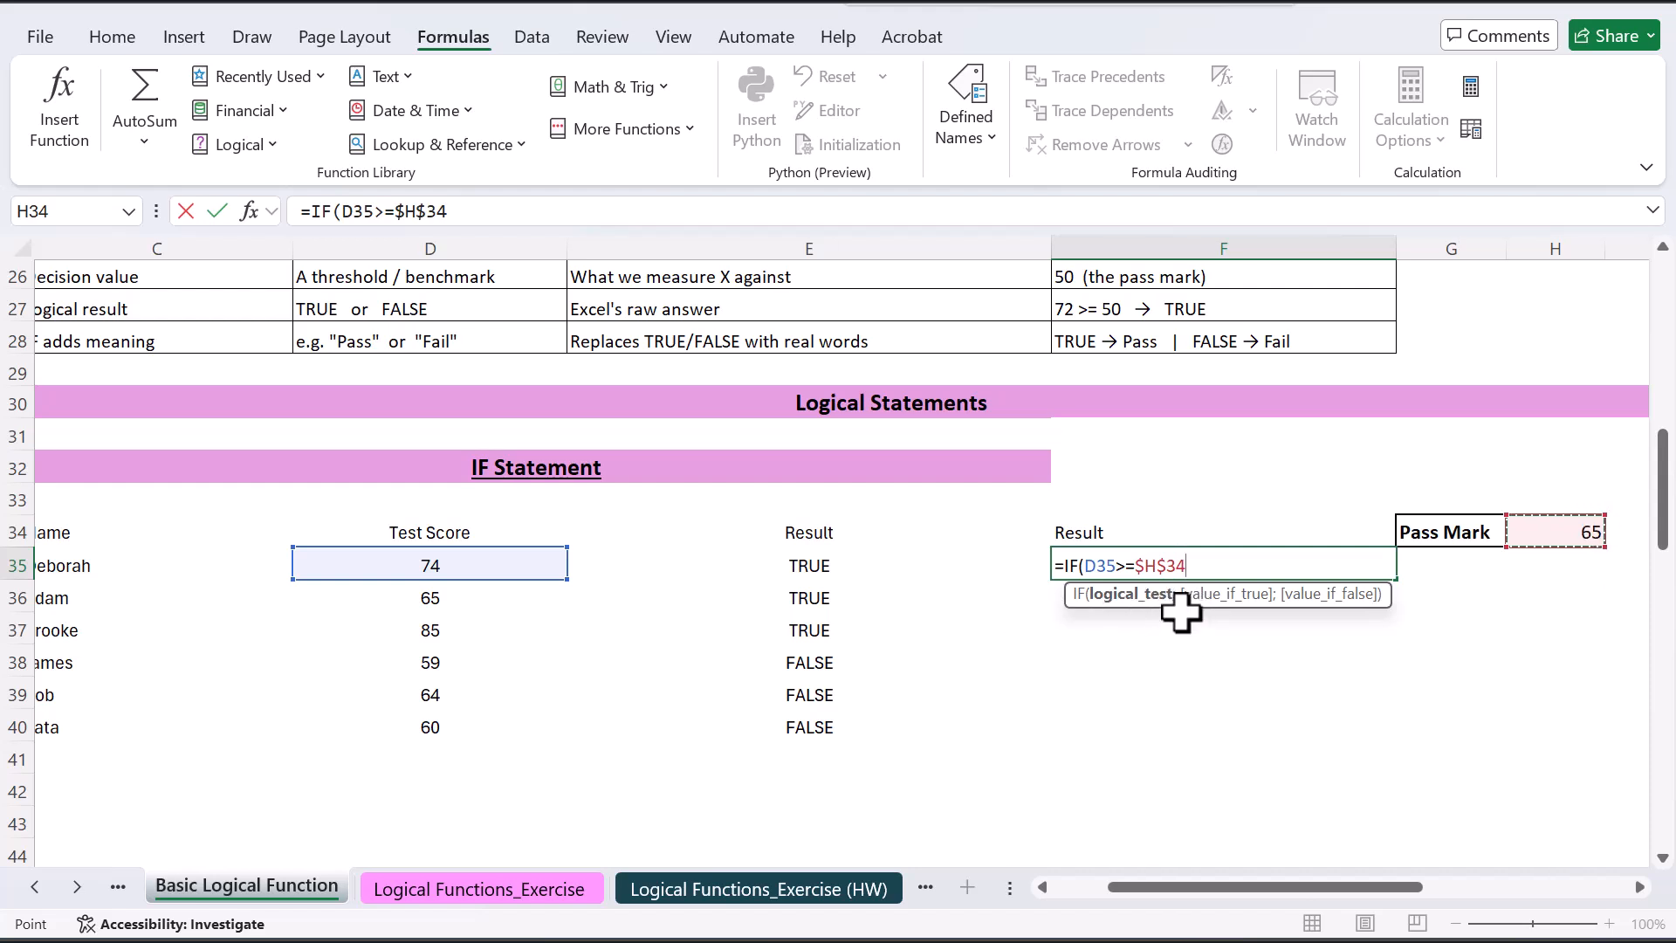
Complete the IF formula in F35 with "Pass" as the value if true and "Fail" as the value if false
type(";")
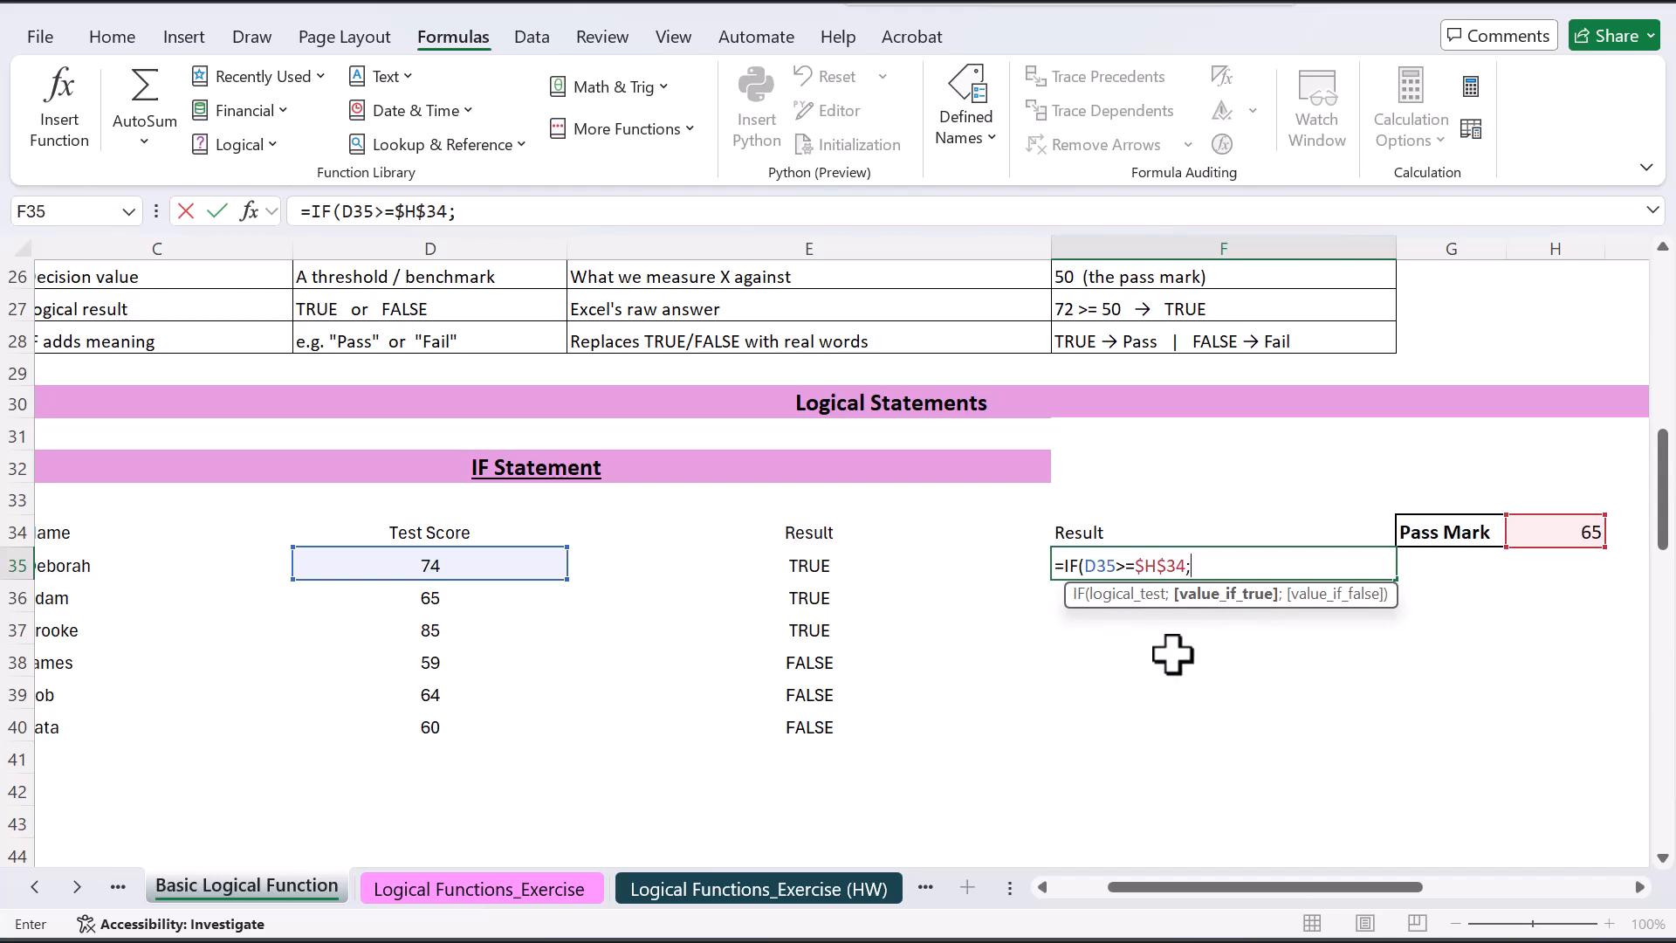
type("\"\"")
left_click(1195, 566)
type("Pass")
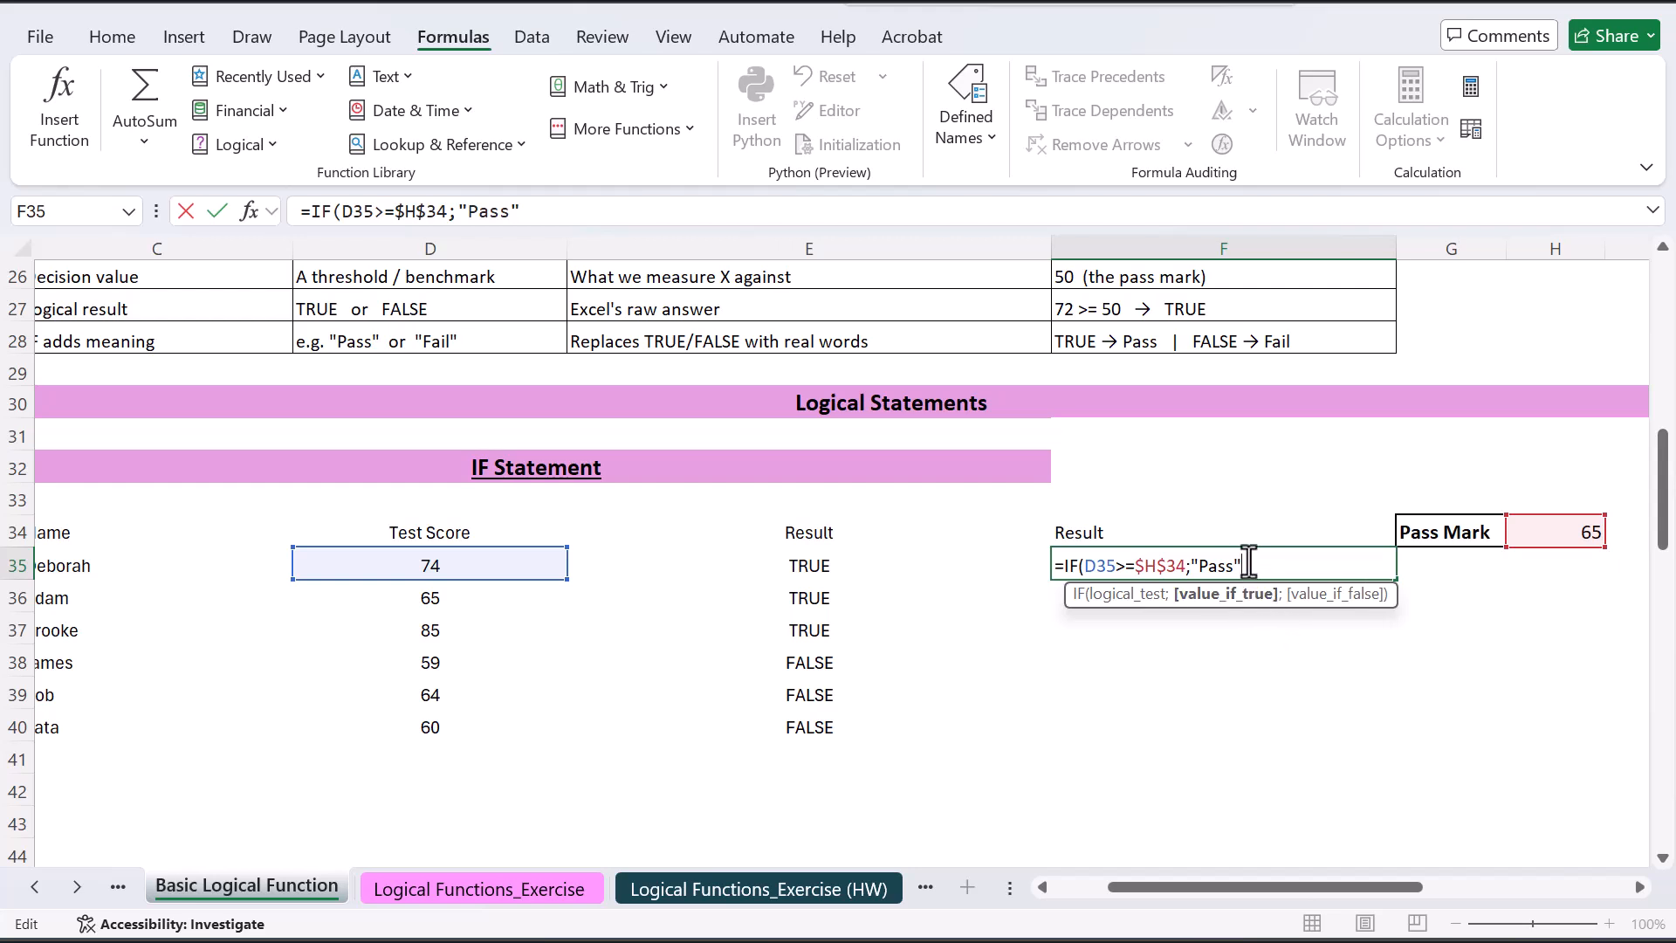
type(";")
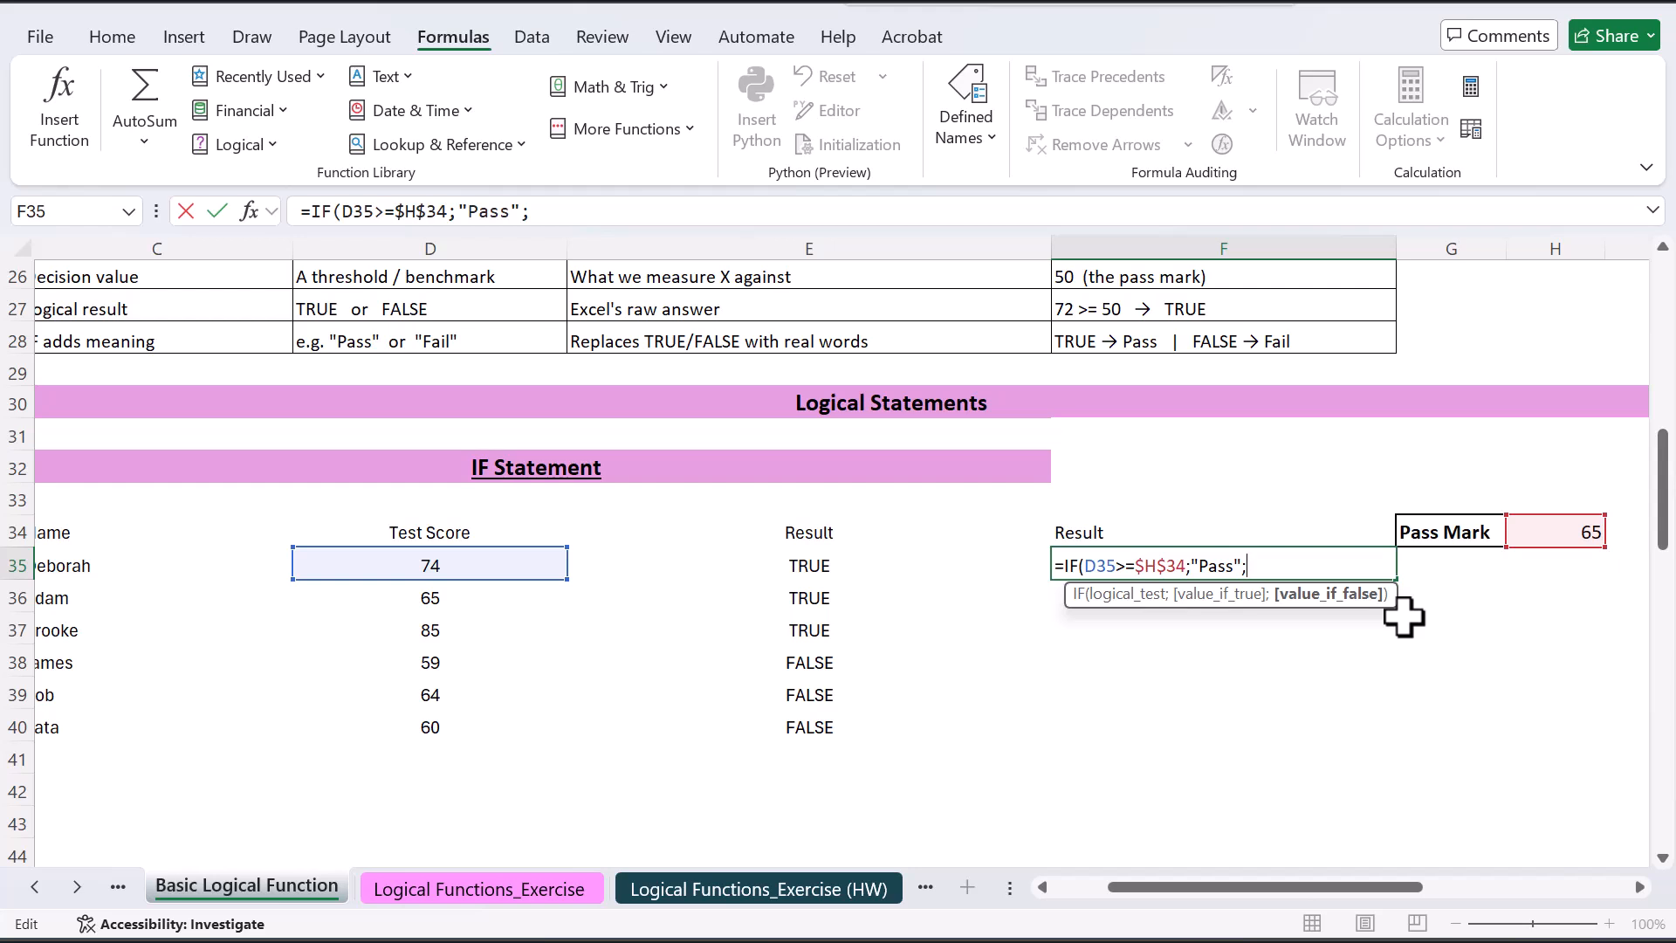
type(":")
key("BackSpace")
key("BackSpace")
type("\";\"Fail\"")
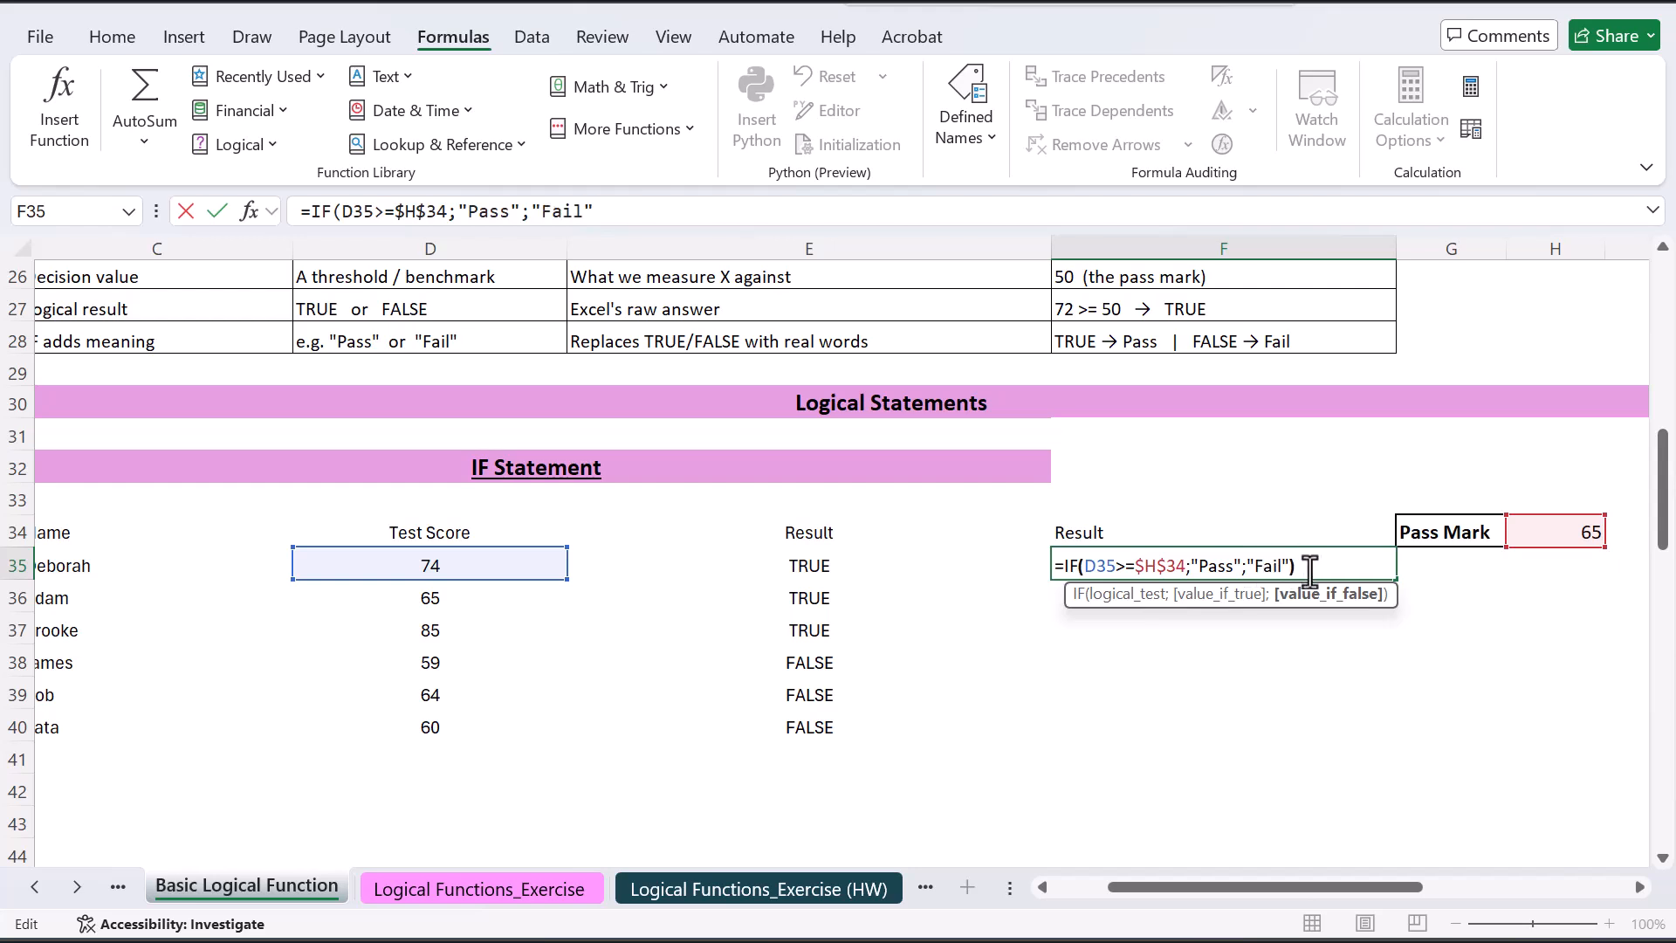
type(")")
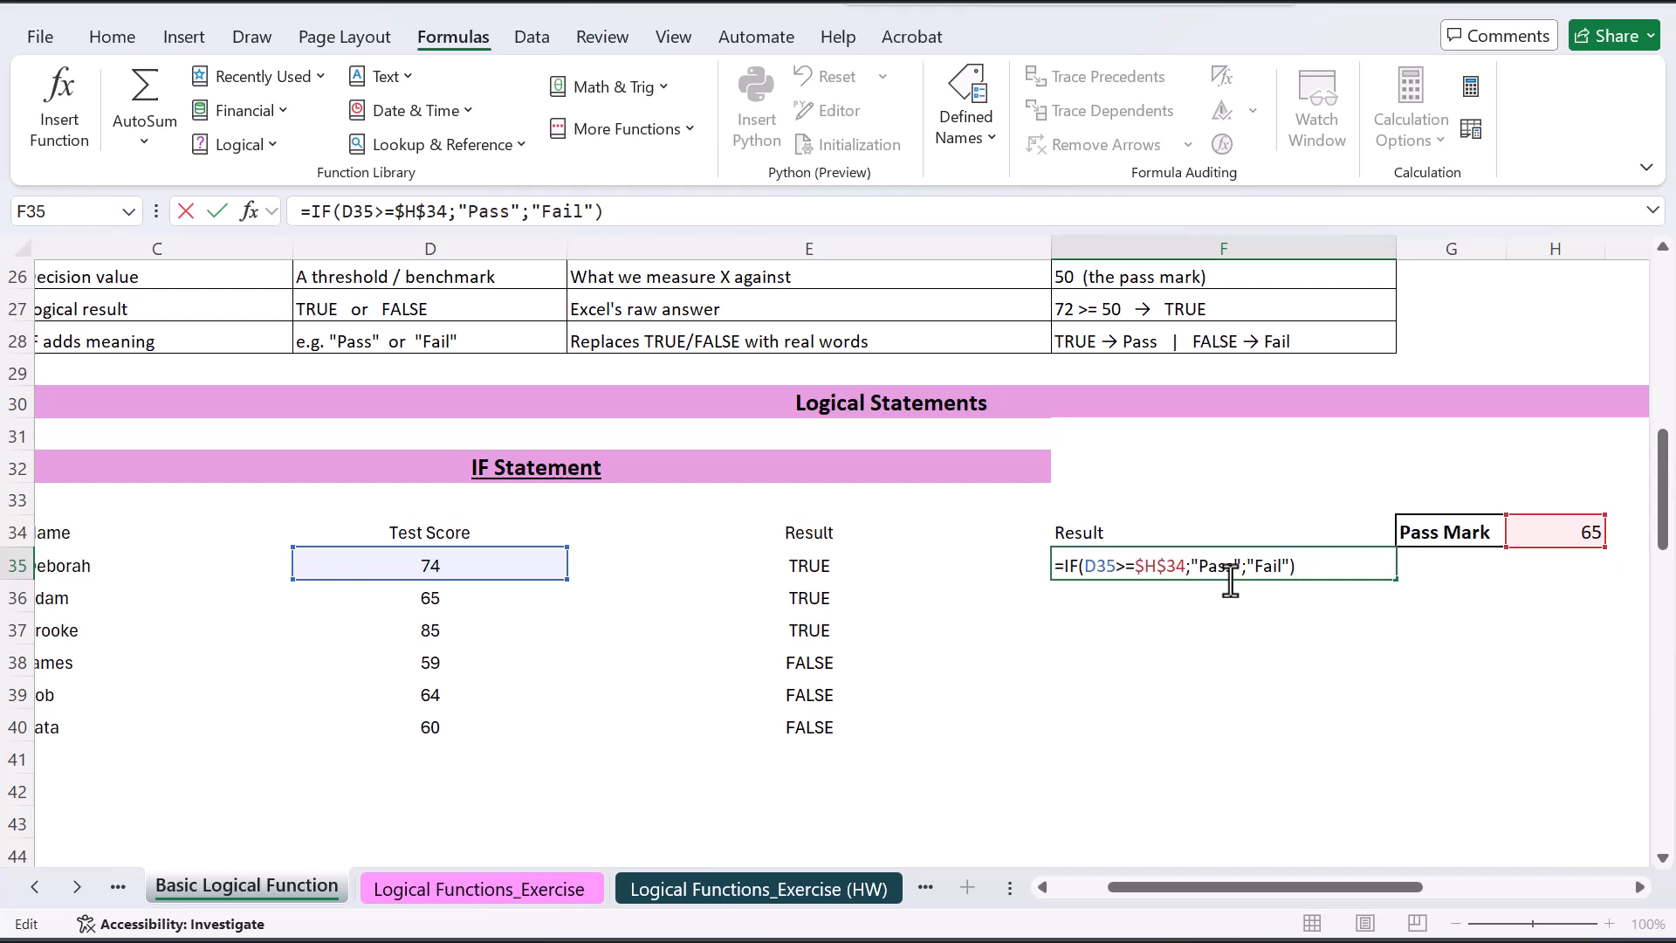
key("Return")
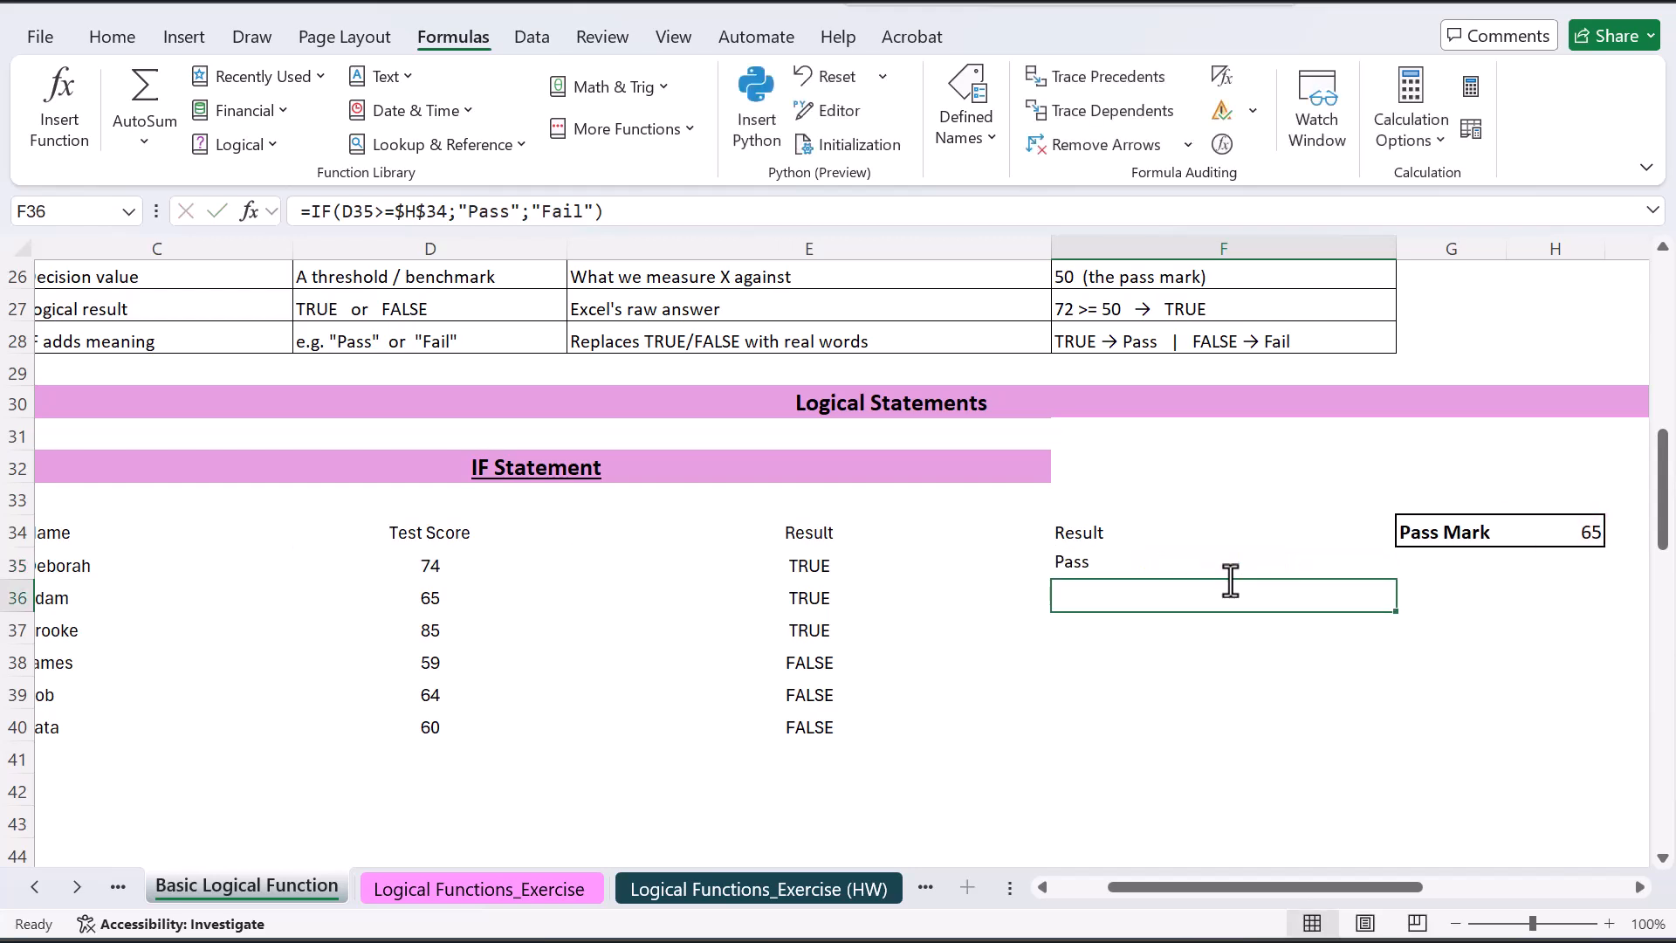
Fill the Pass/Fail IF formula from F35 down through F40 for the remaining test scores
left_click(1138, 561)
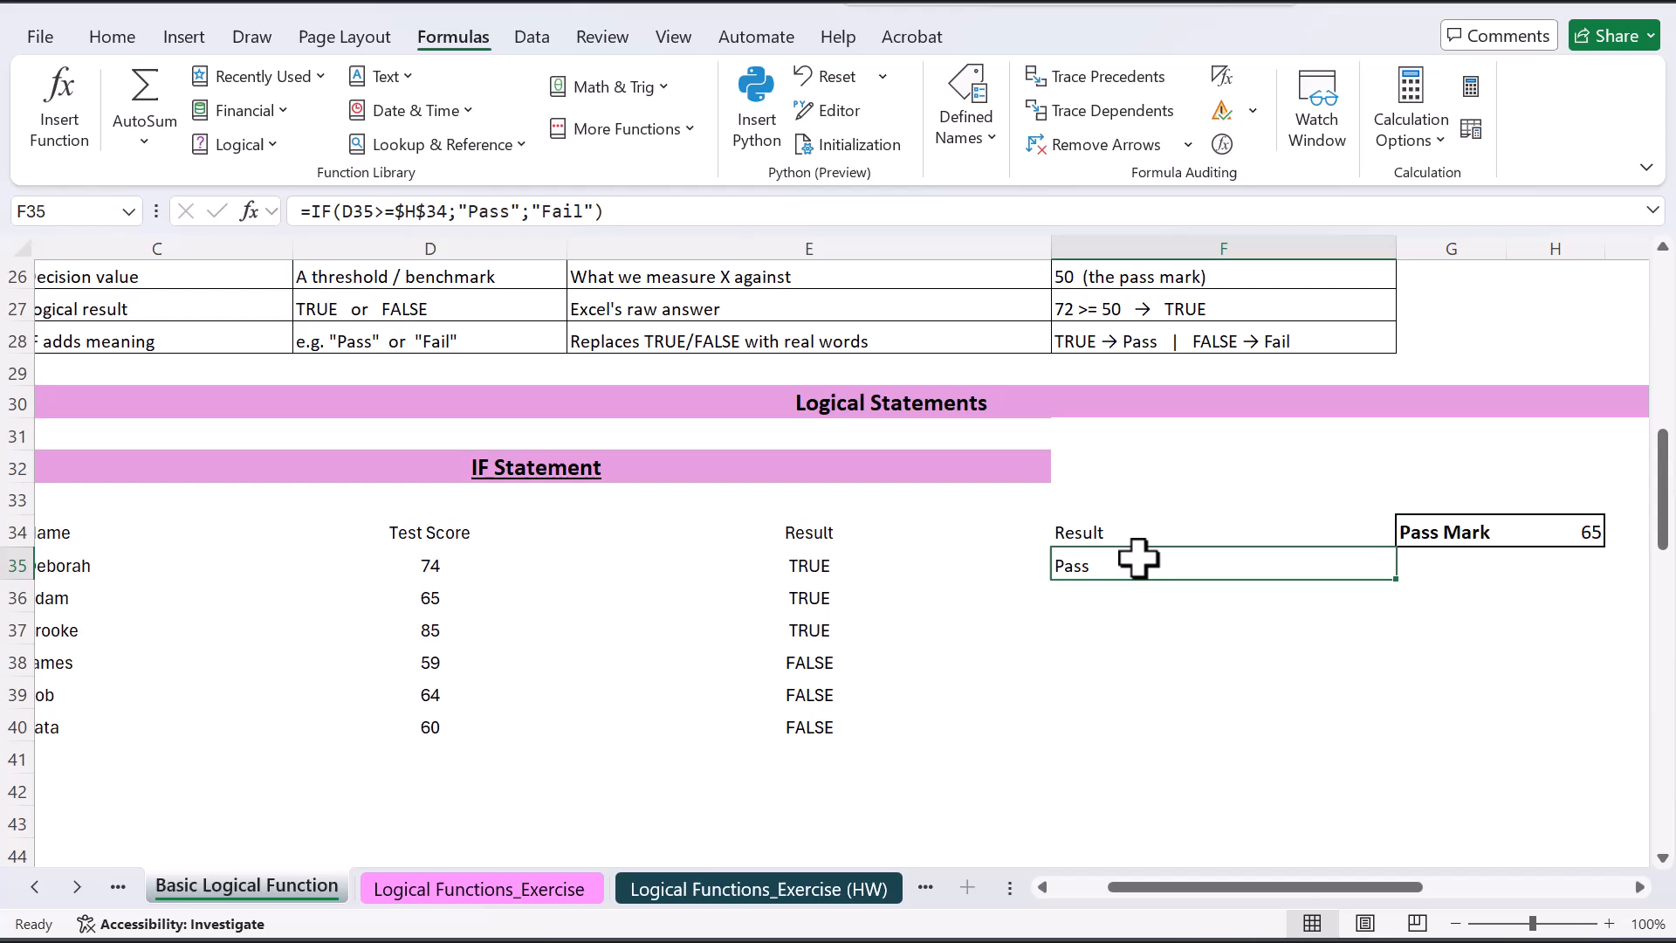
double_click(1396, 580)
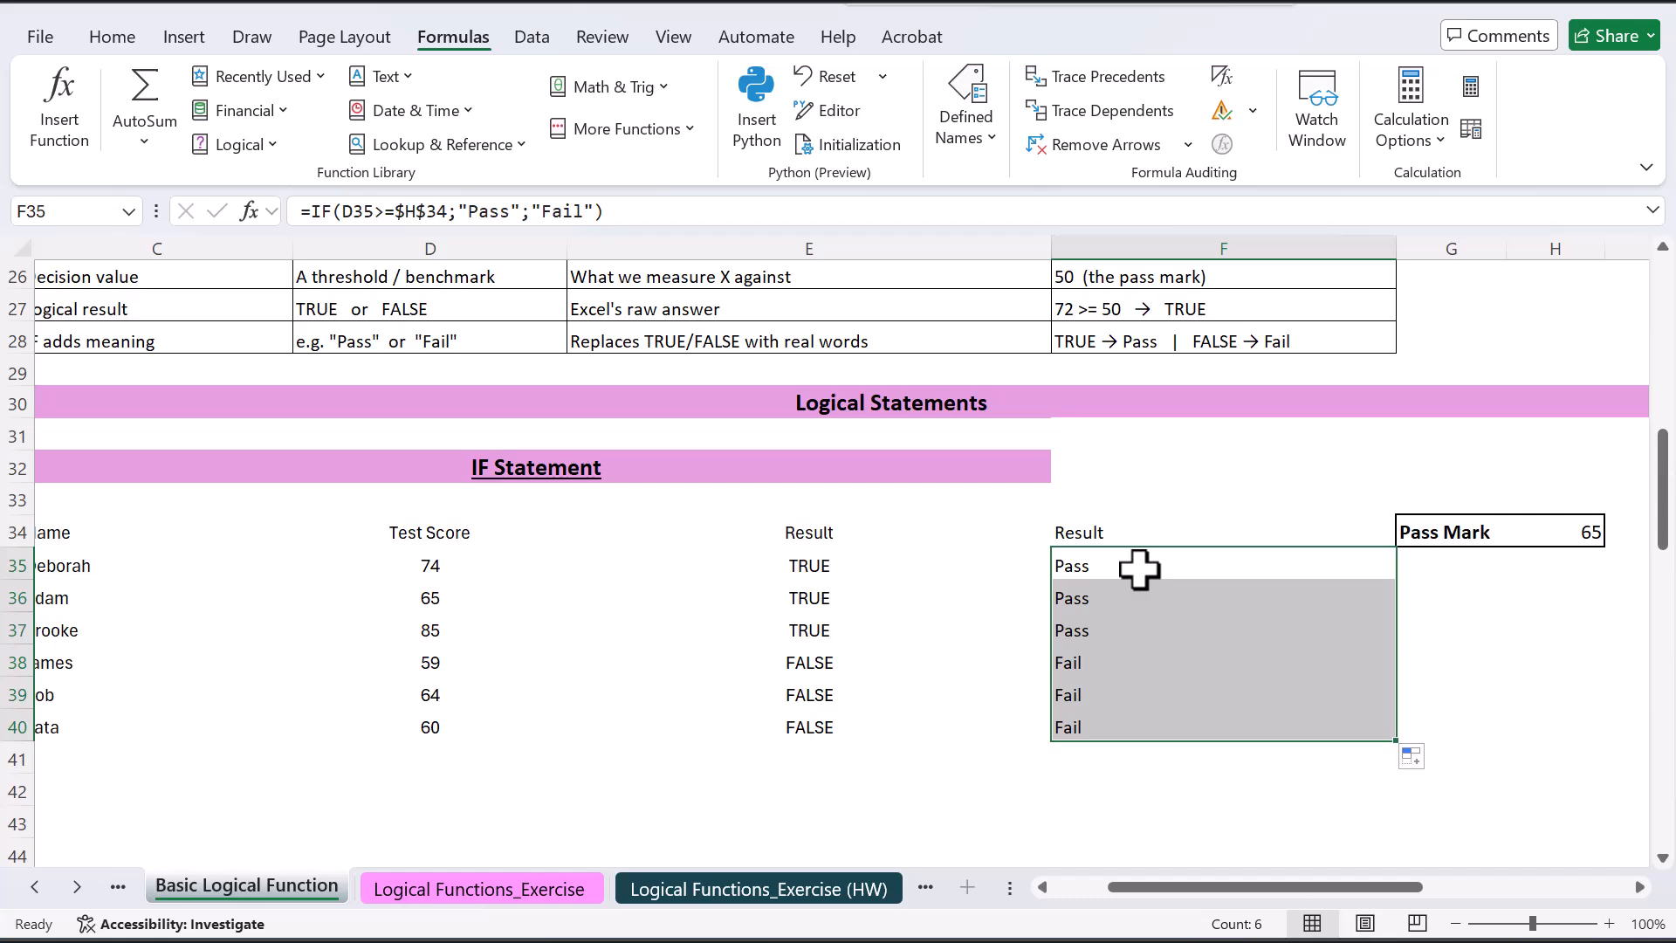
scroll(1139, 569, "up", 7)
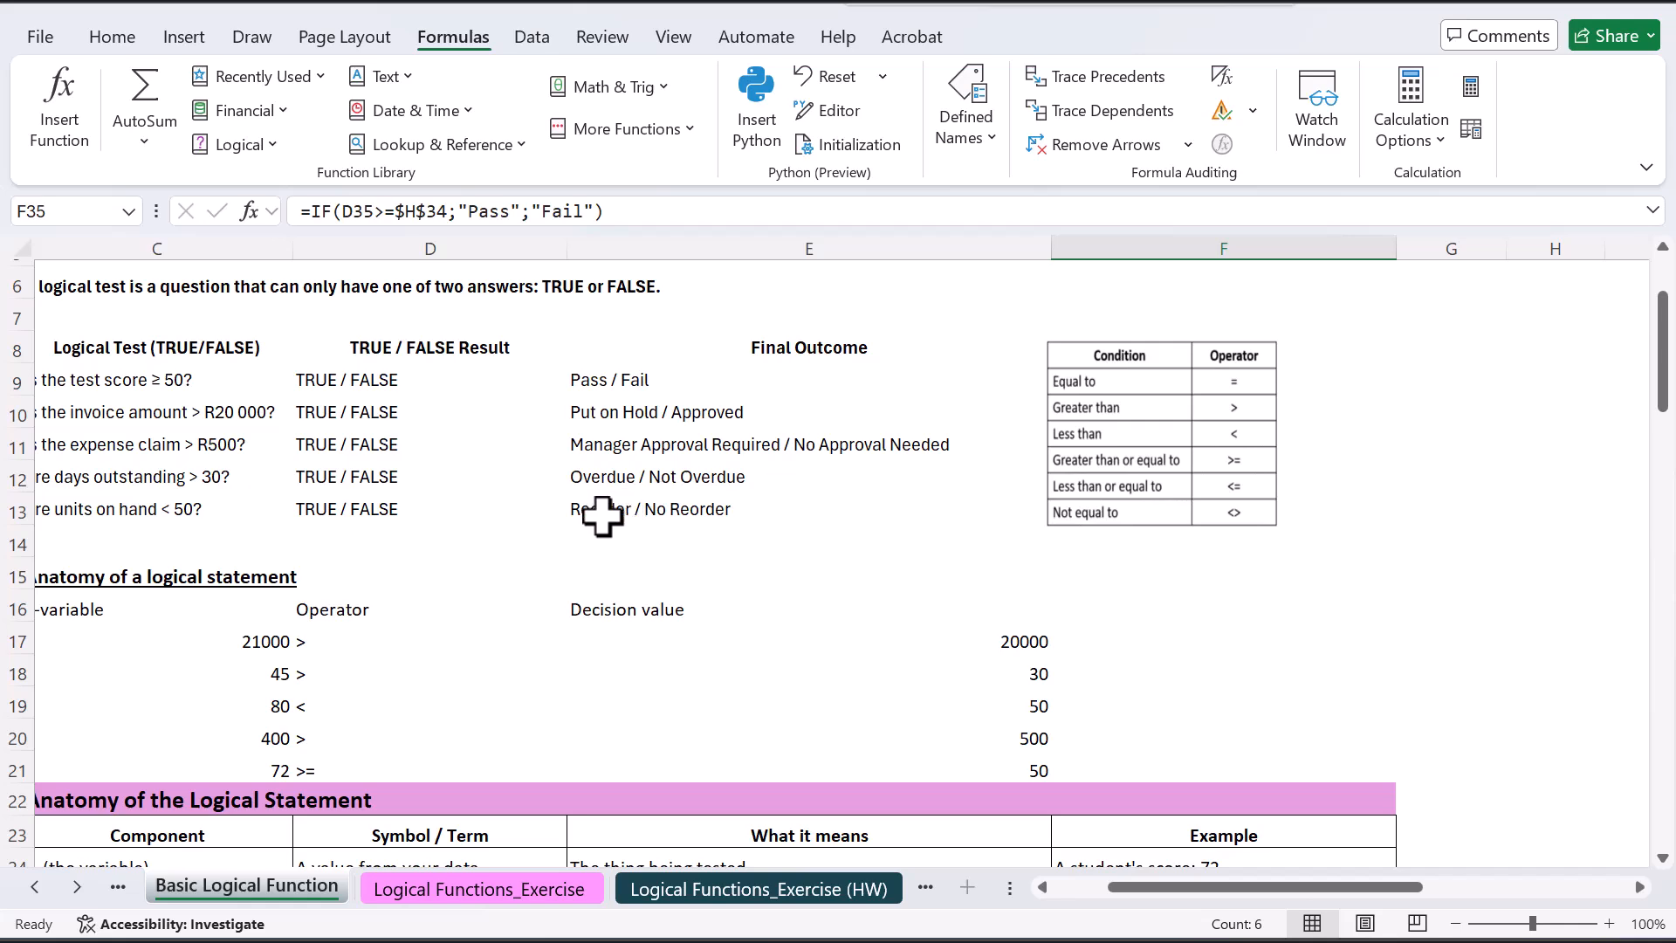
scroll(802, 500, "down", 7)
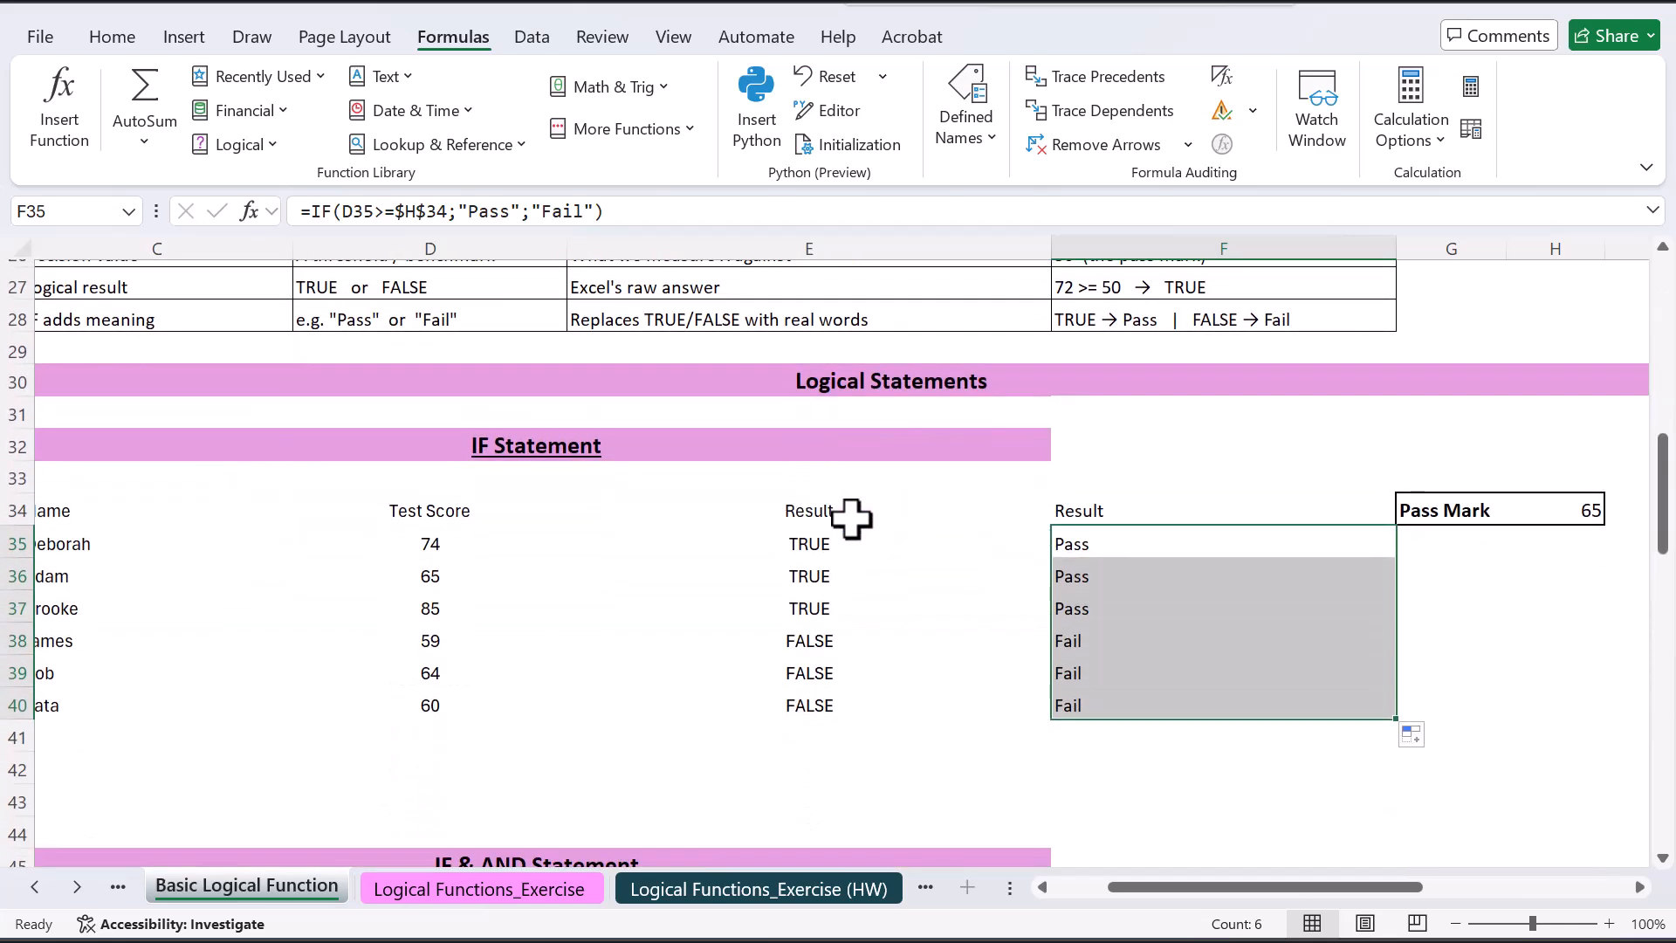
Clear the second Result column, F34:F40, including its heading and the Pass/Fail formulas
left_click(1087, 512)
key("shift+Down")
key("shift+Down")
key("shift+Down")
key("shift+Down")
key("shift+Down")
key("shift+Down")
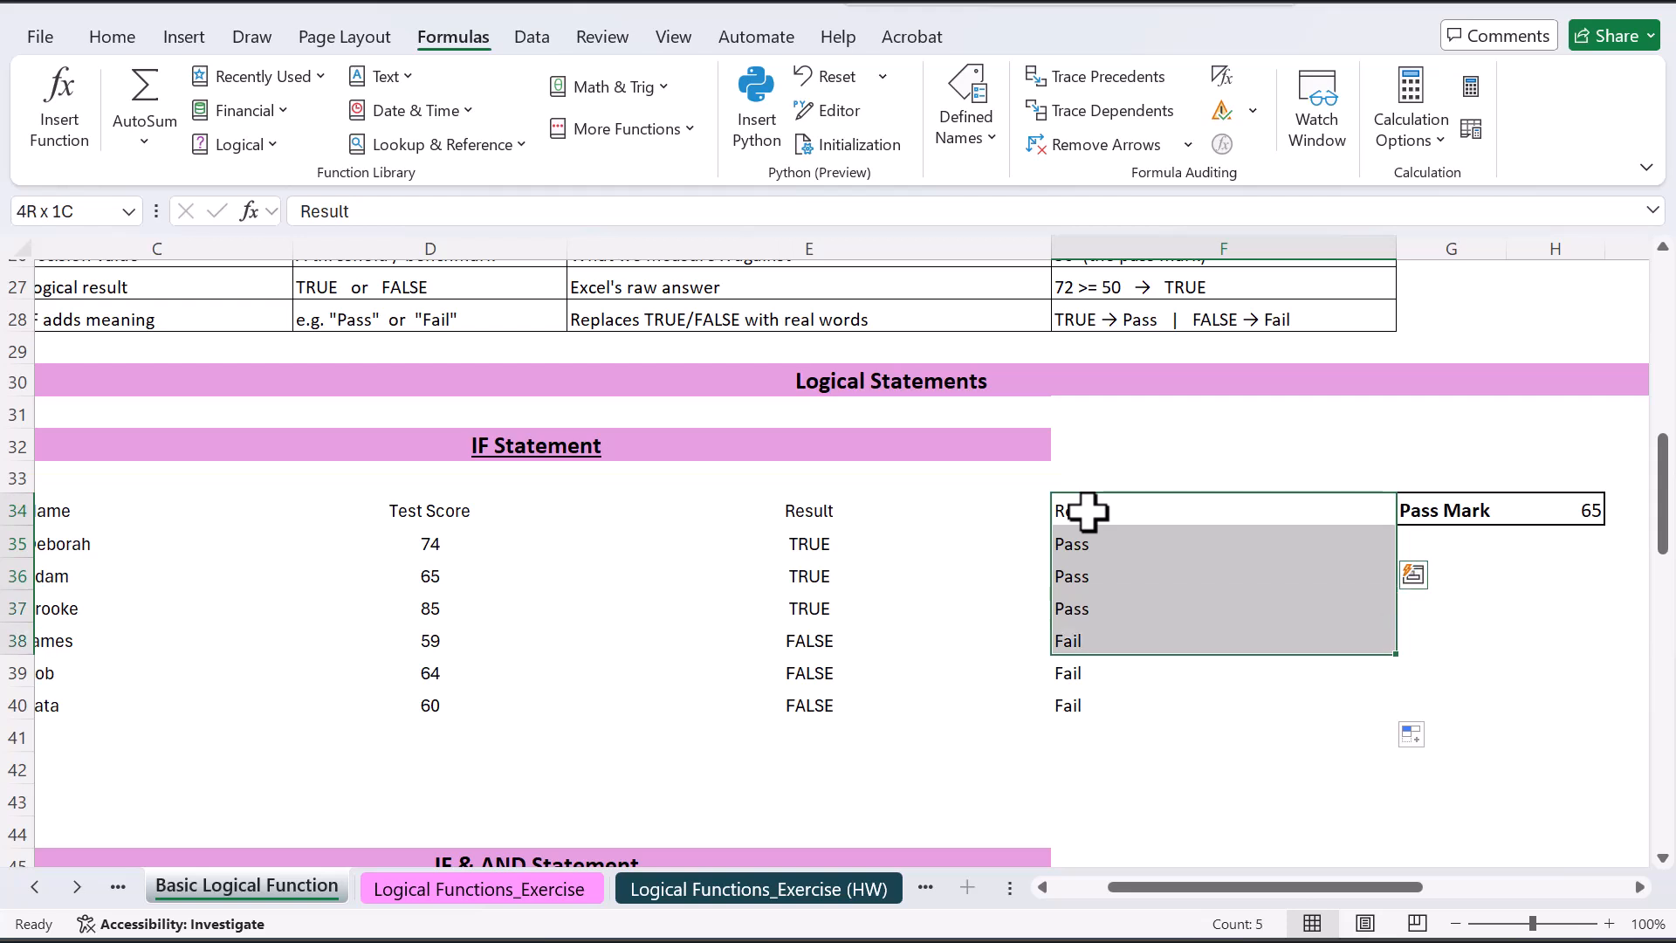
key("Delete")
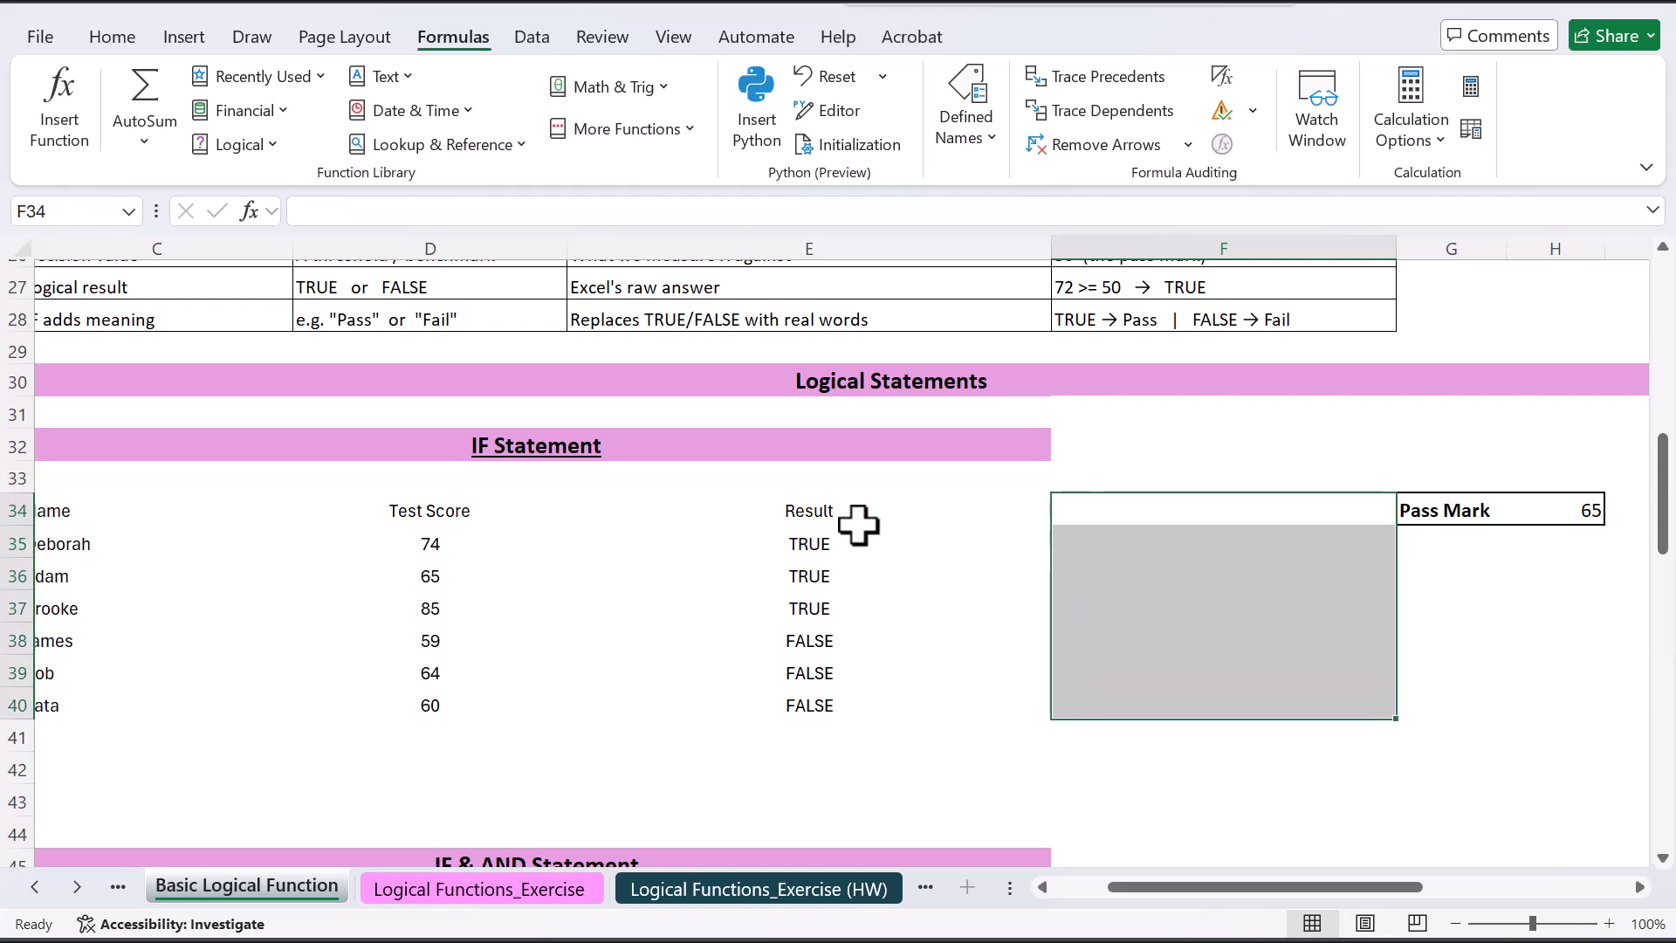
Clear the TRUE/FALSE formulas from E35:E40 under the Result heading, keeping the heading
left_click(803, 546)
key("shift+Down")
key("shift+Down")
key("shift+Down")
key("shift+Down")
key("shift+Down")
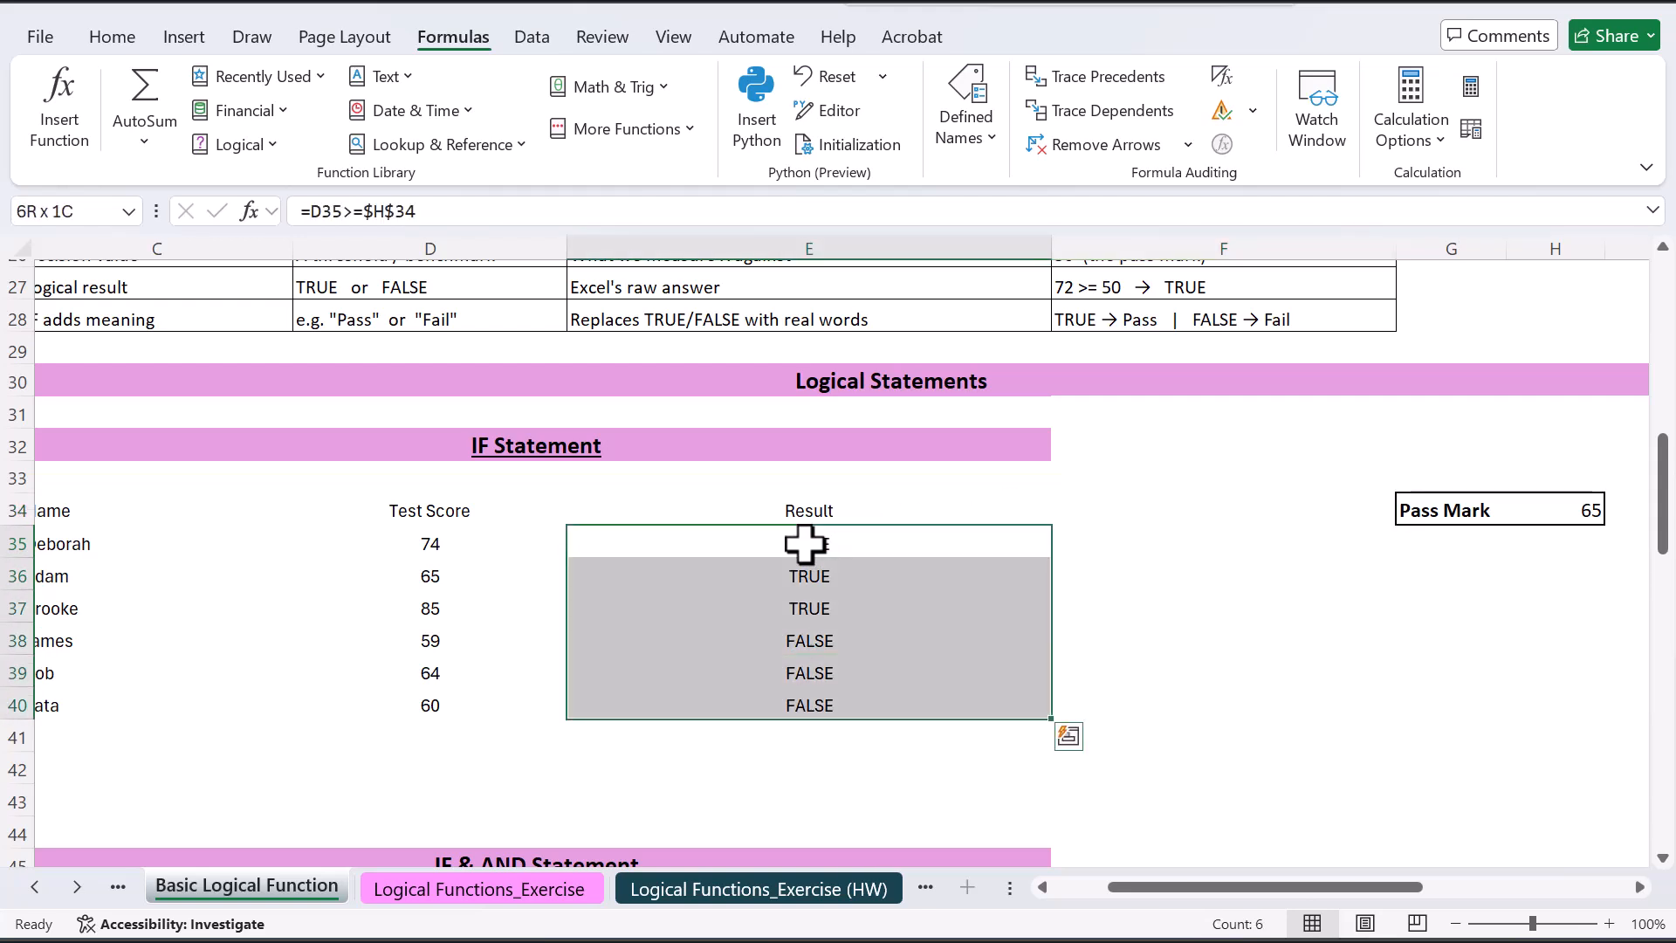
key("Delete")
left_click(804, 545)
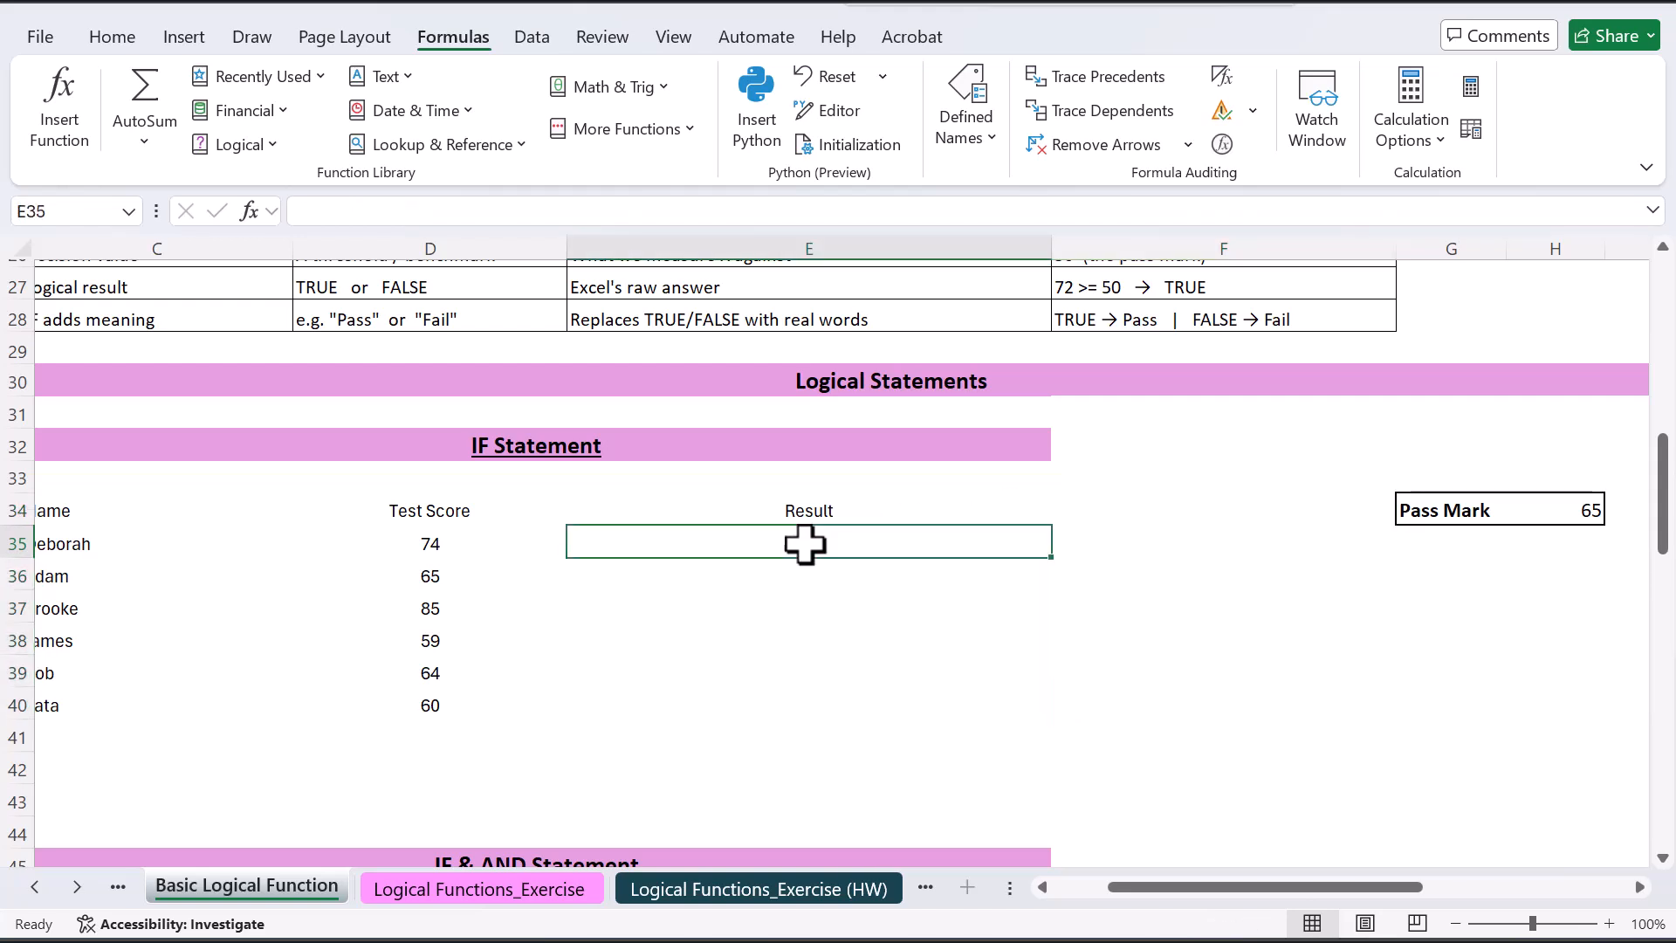
Define the name Passmark for cell H34, which holds the pass mark
left_click(1584, 521)
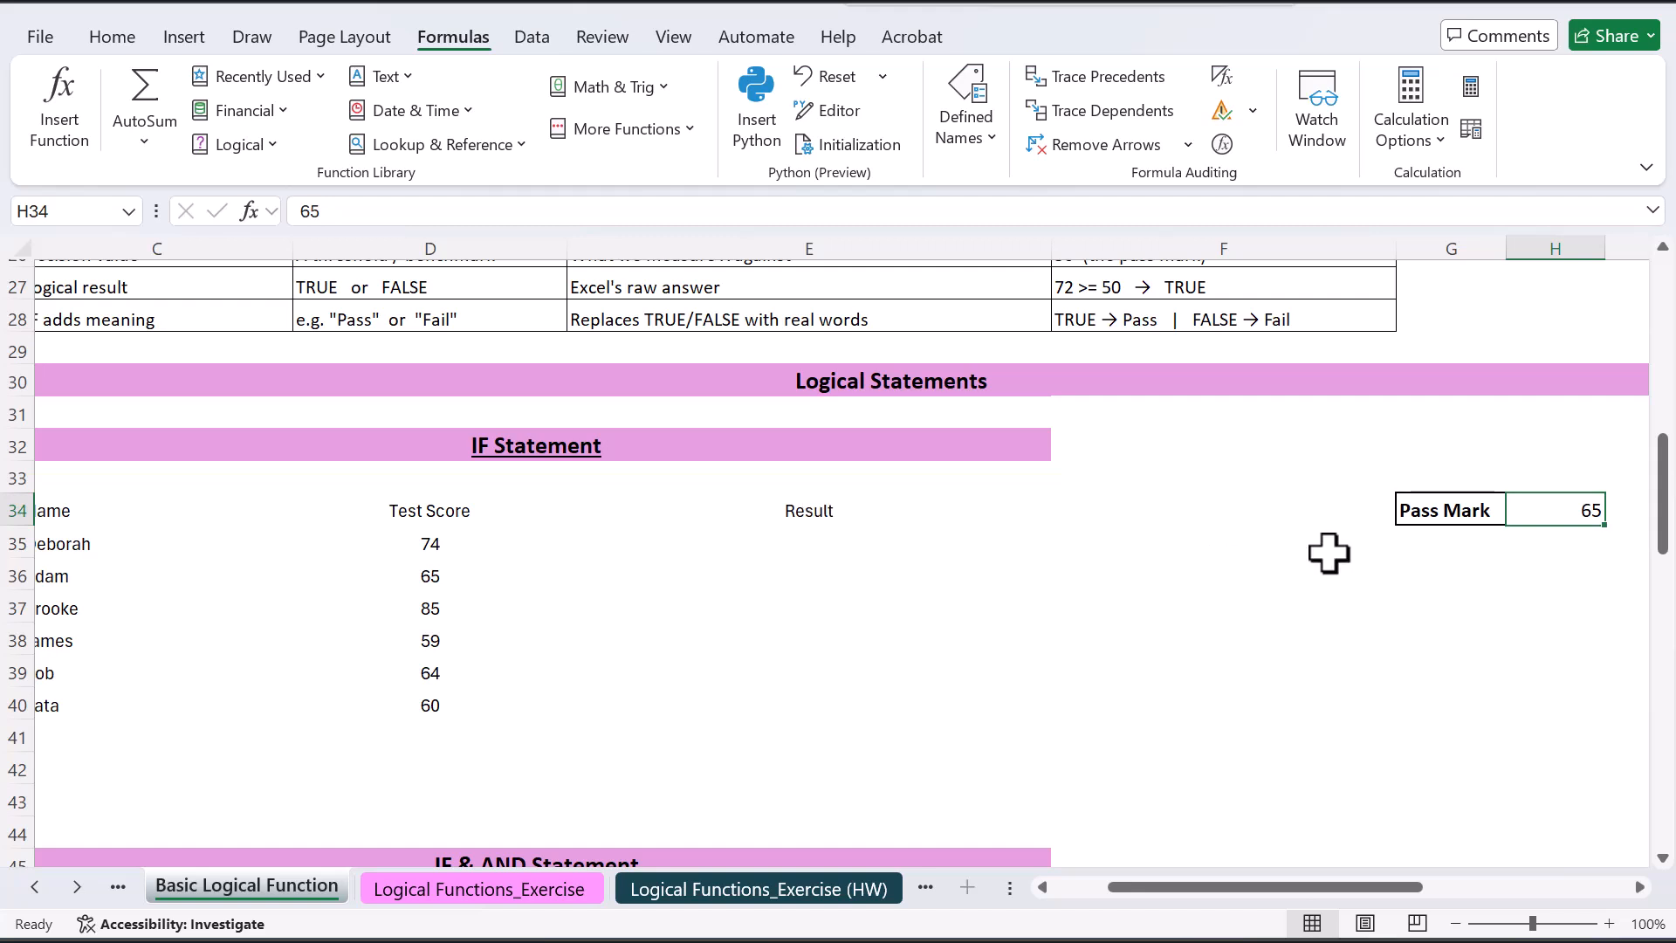
left_click(67, 211)
key("BackSpace")
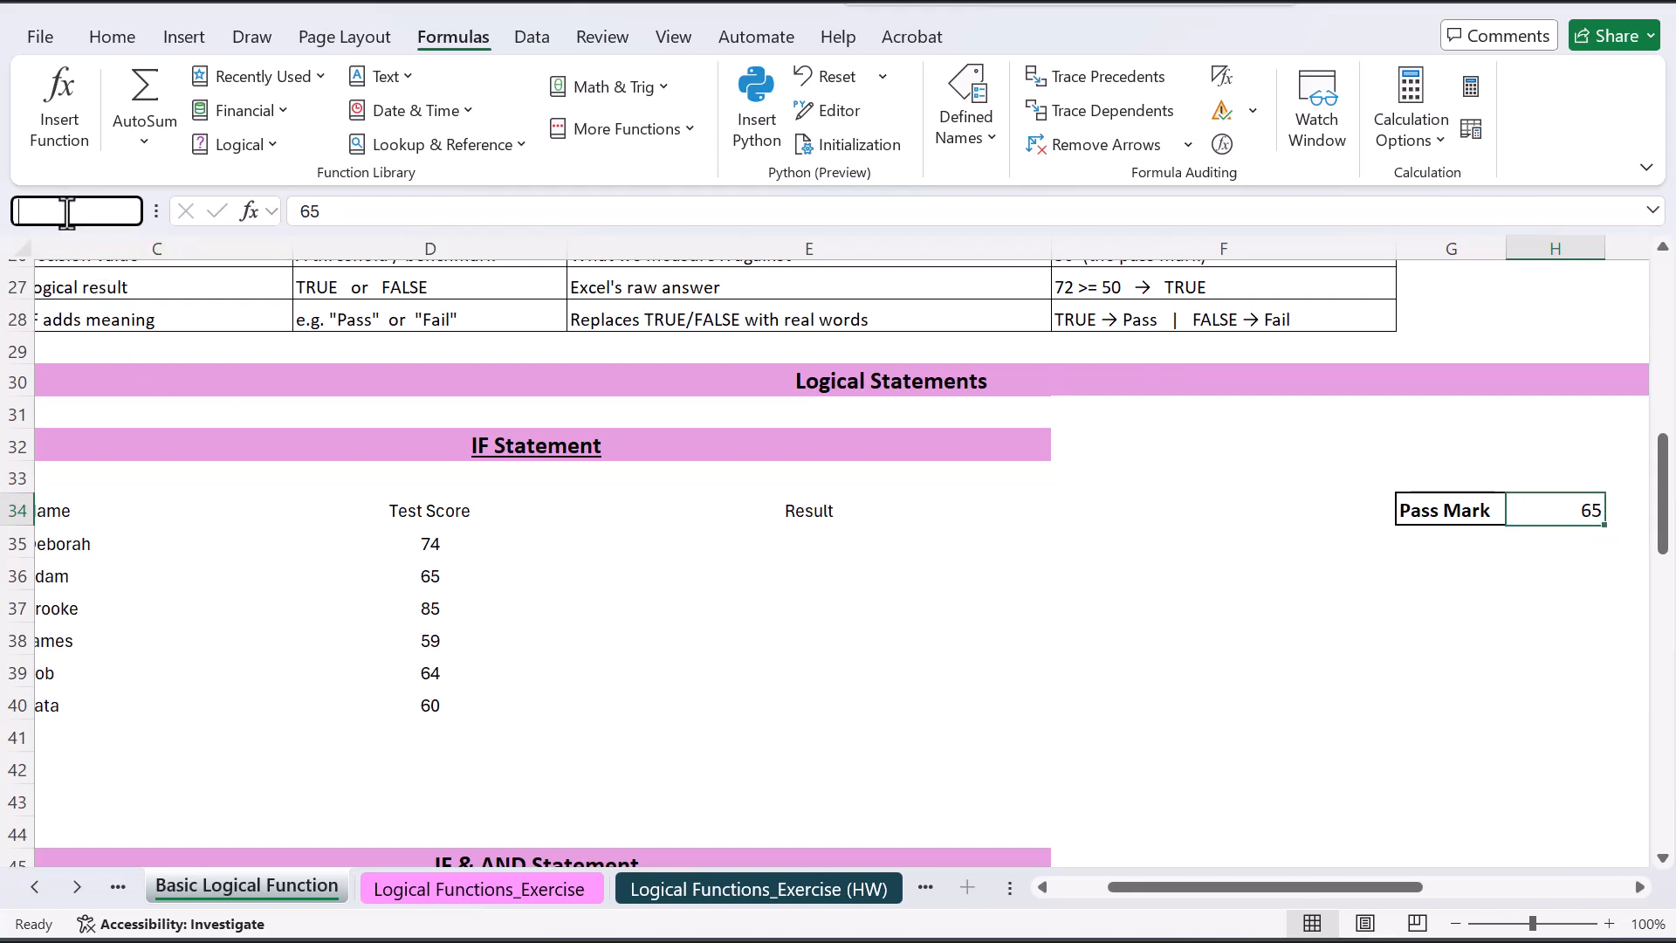
type("Passmark")
key("Return")
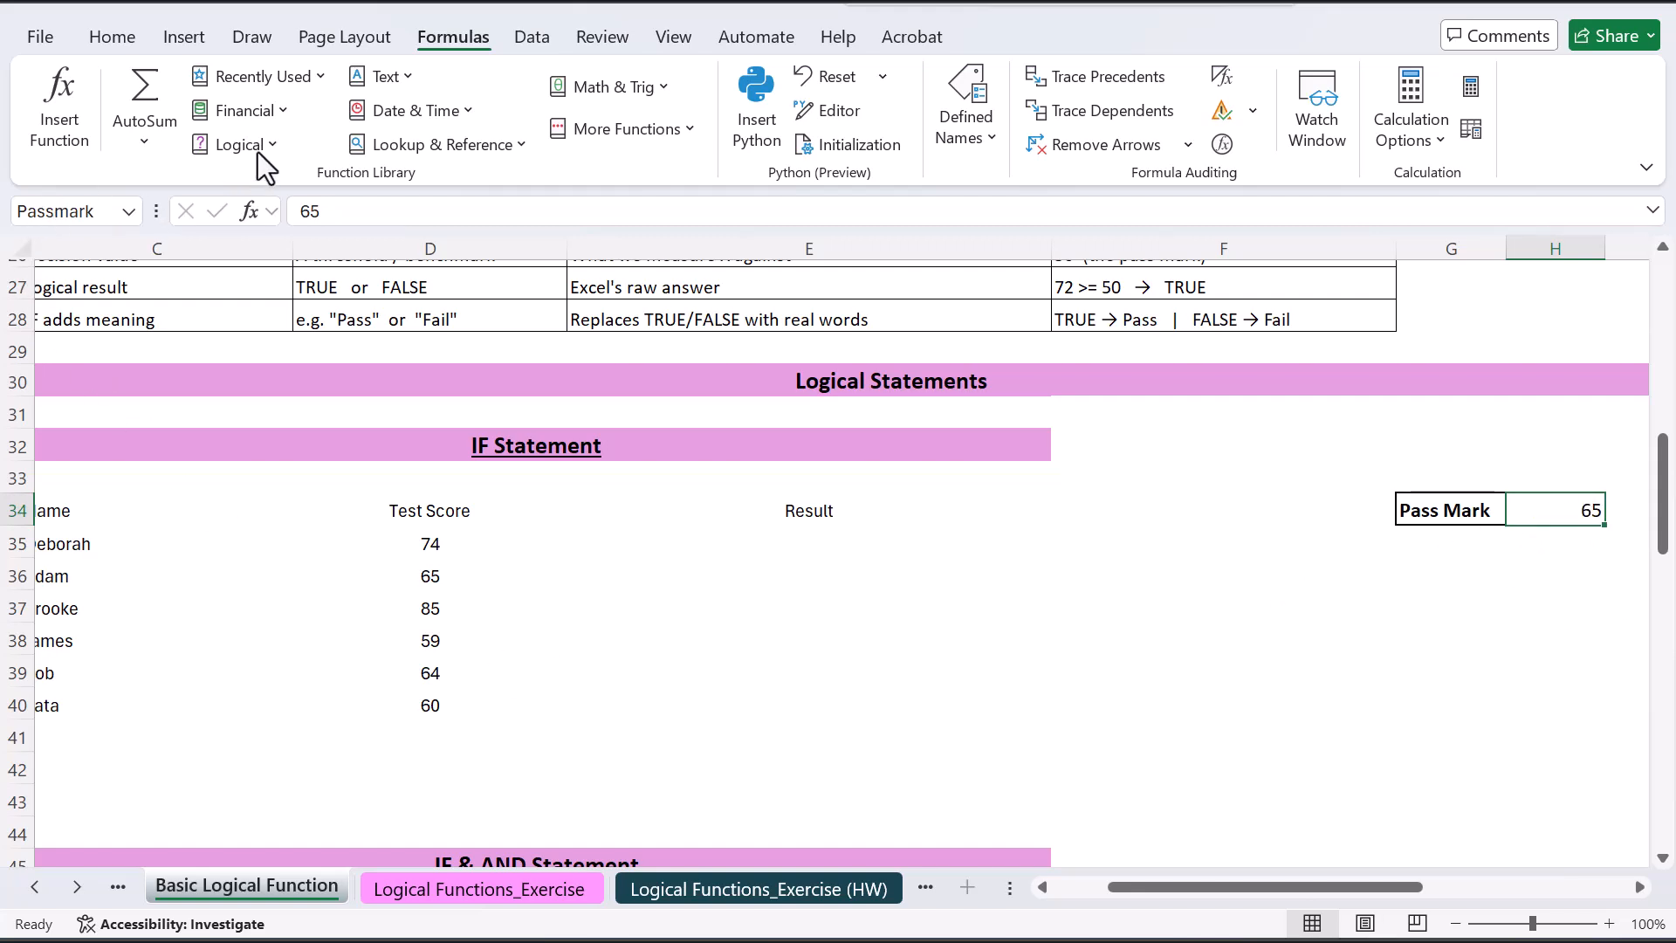
Examine the commands available for defining and managing cell names, without applying any of them
double_click(459, 30)
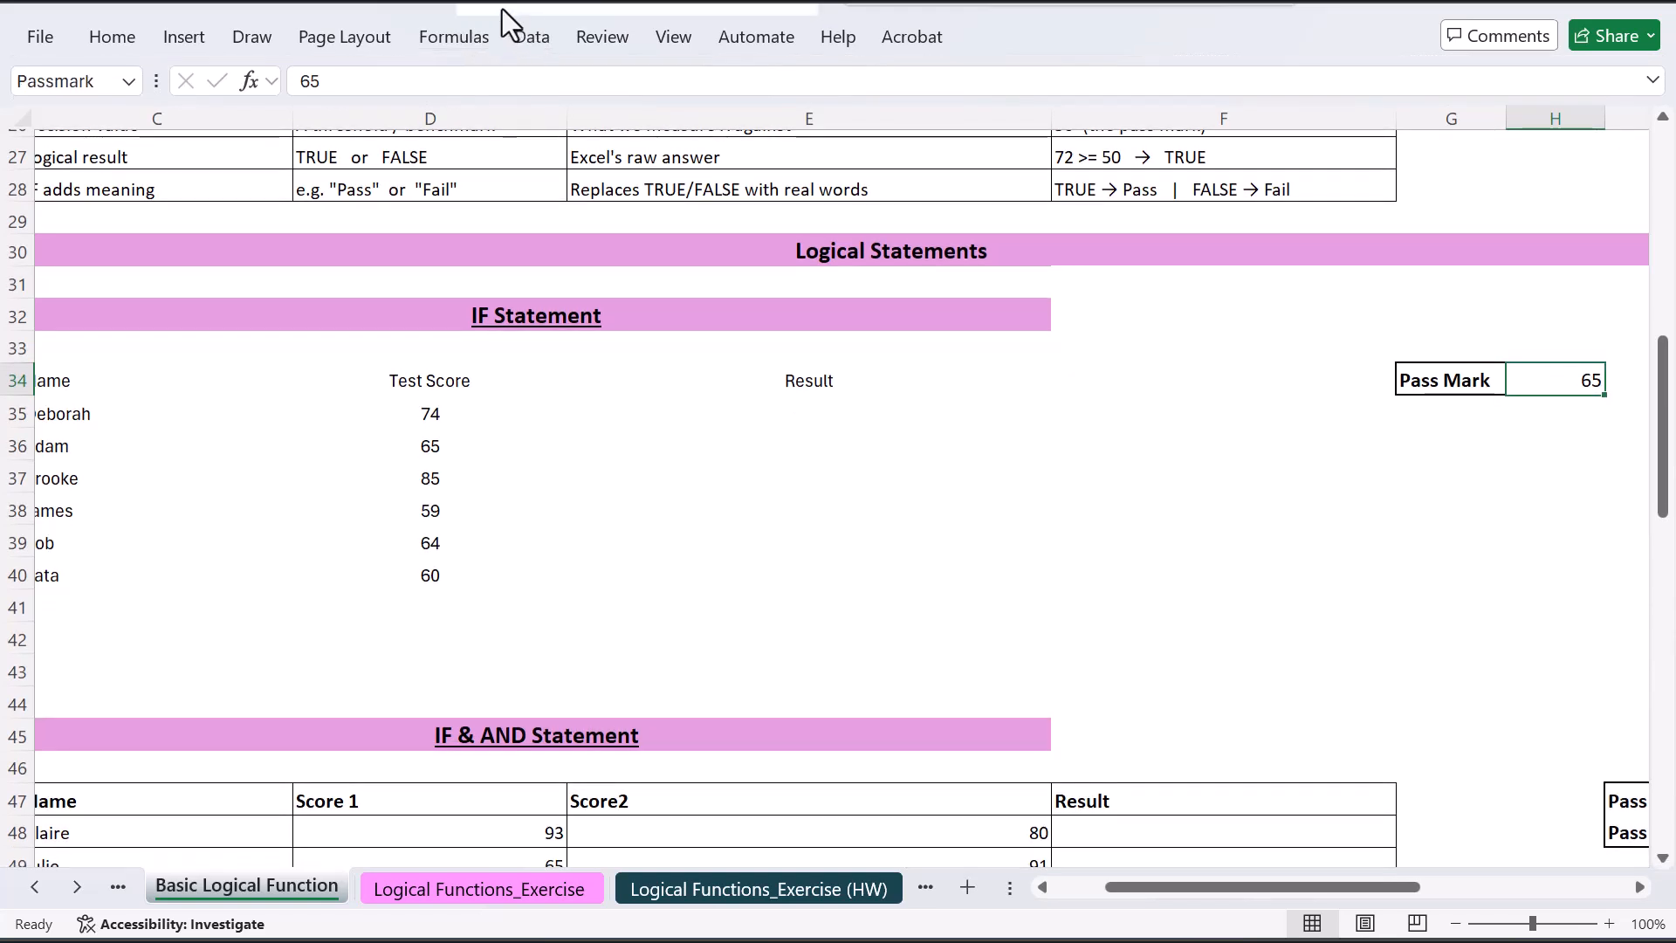
left_click(447, 35)
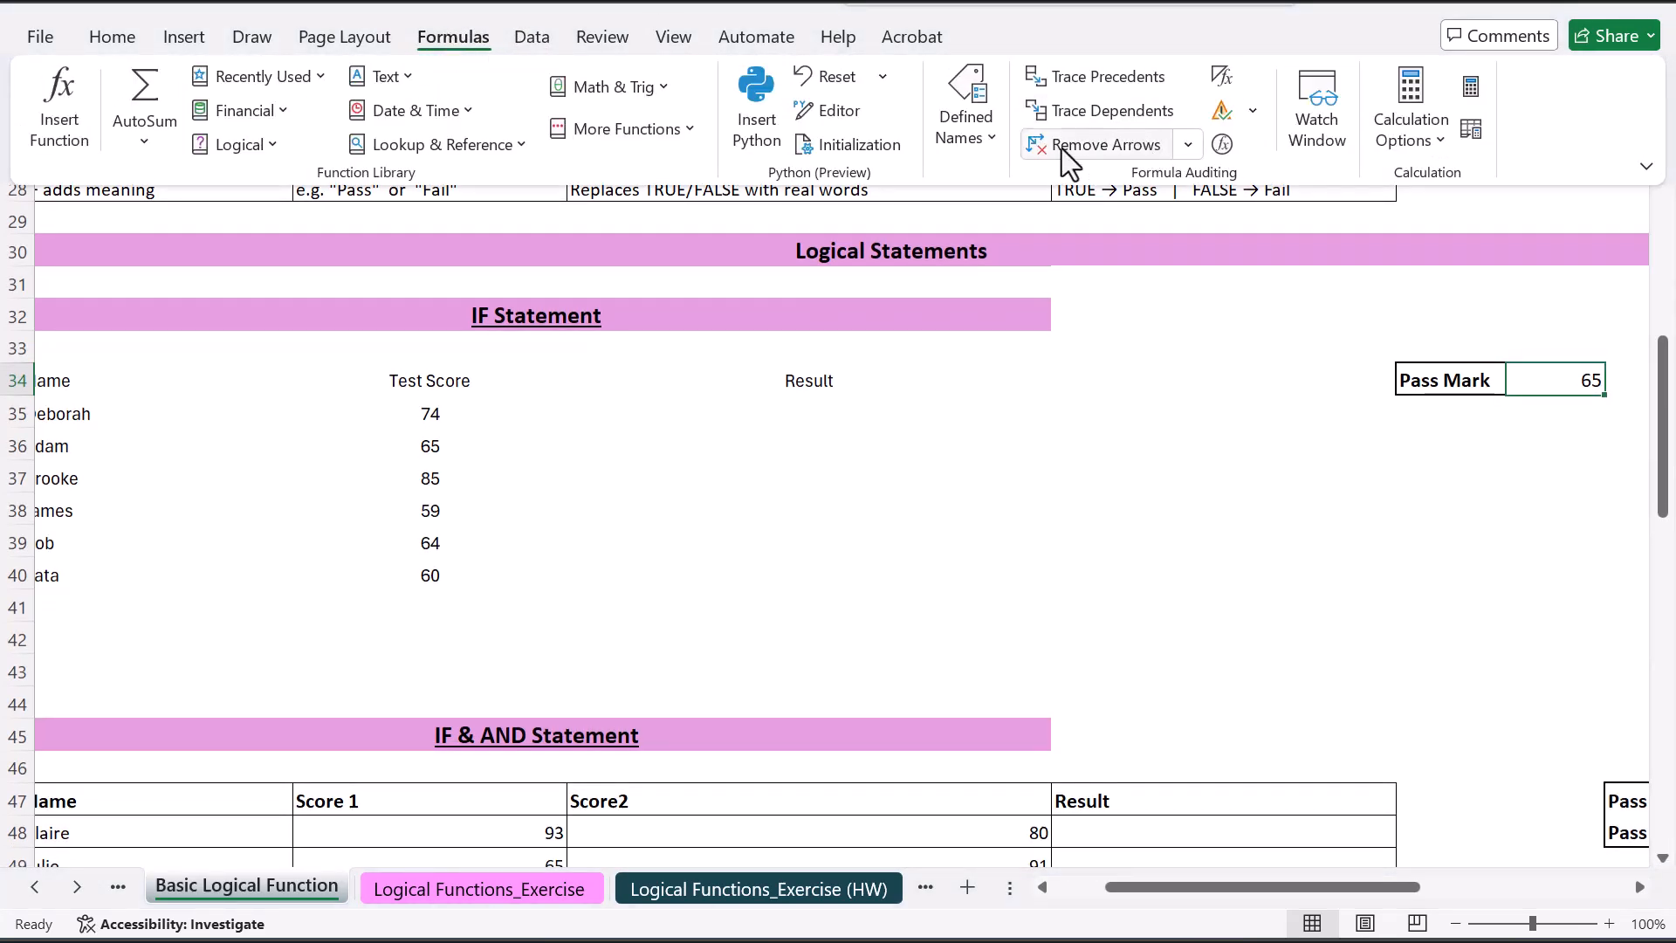
left_click(999, 139)
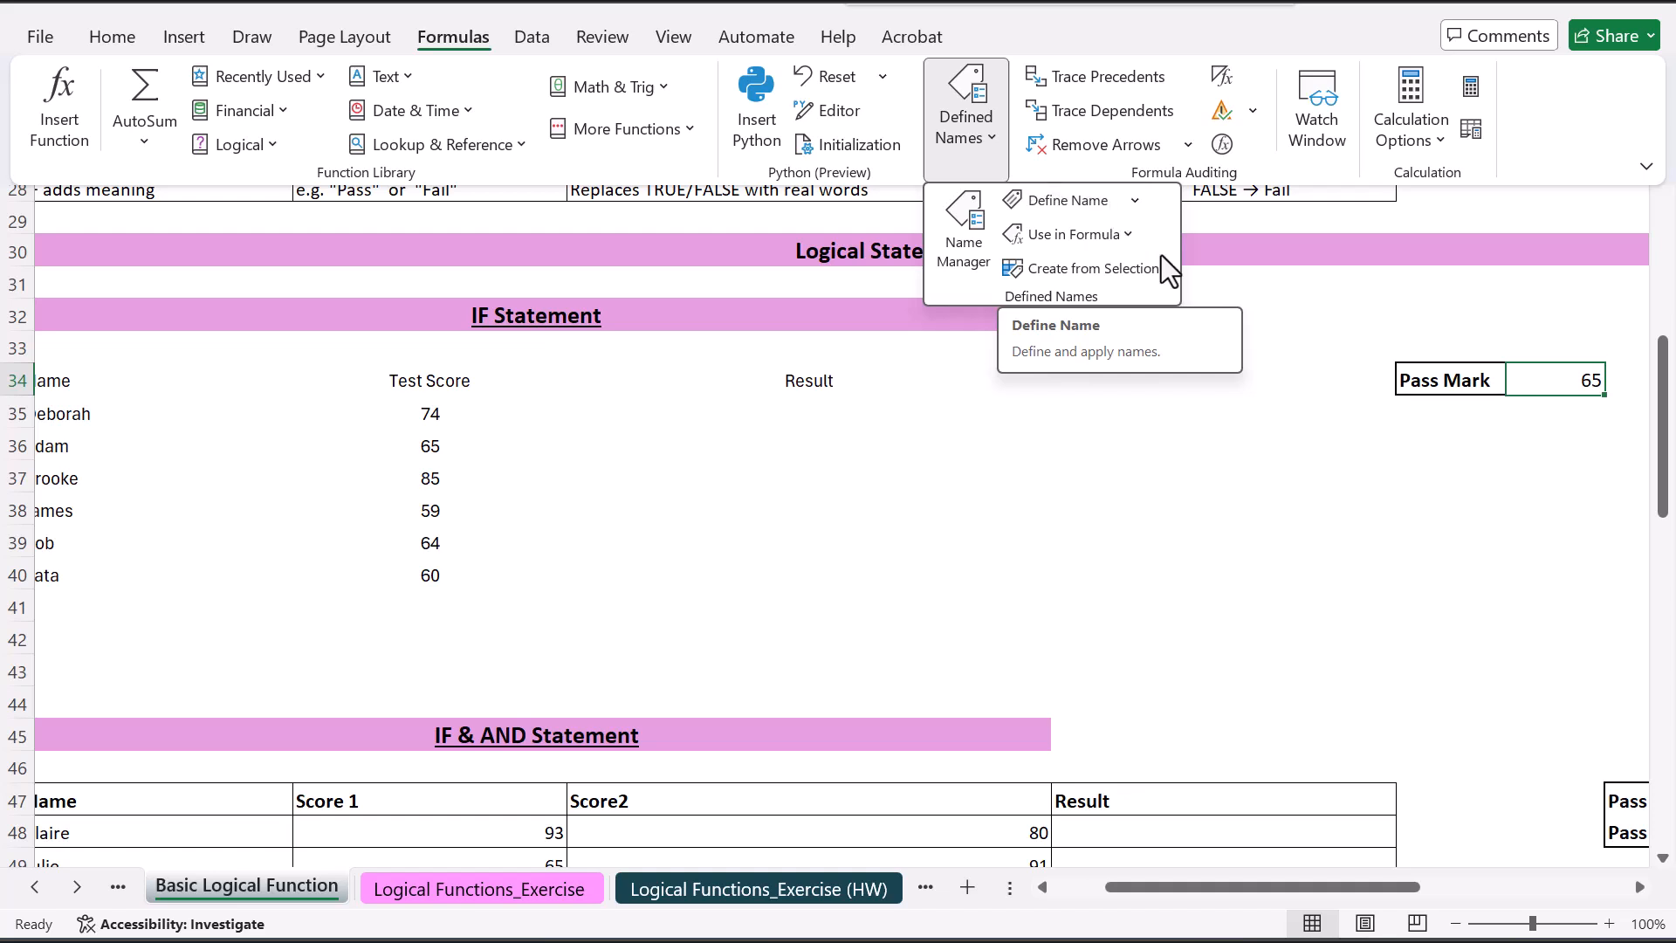
left_click(1440, 490)
right_click(1158, 513)
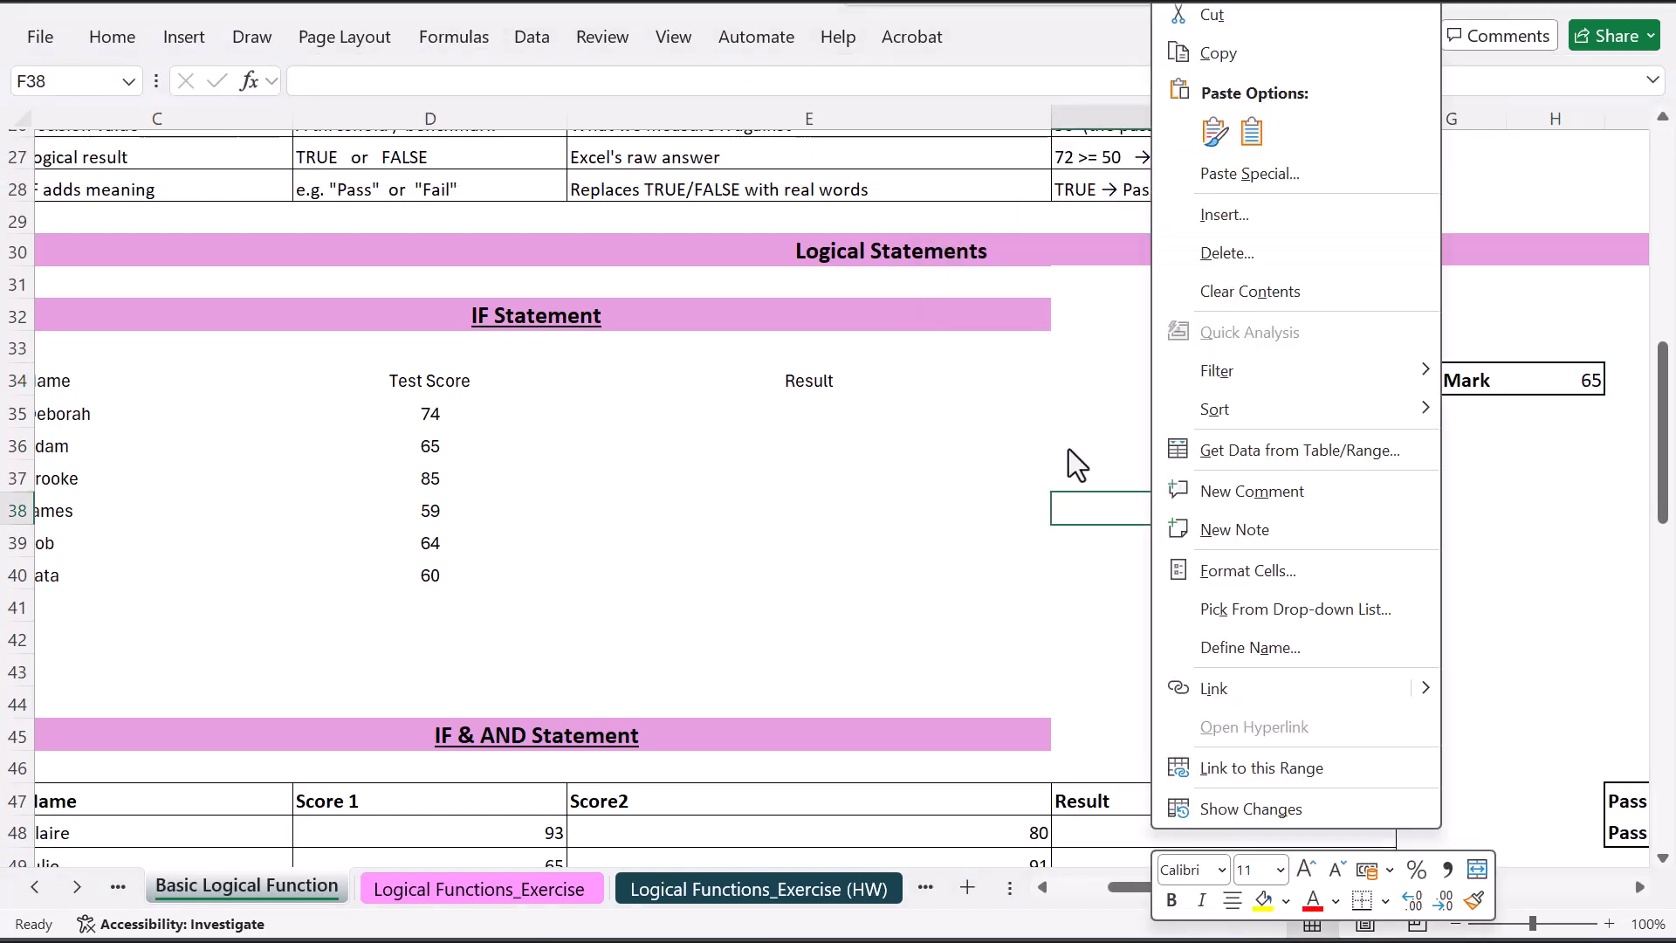
key("Escape")
scroll(948, 462, "up", 1)
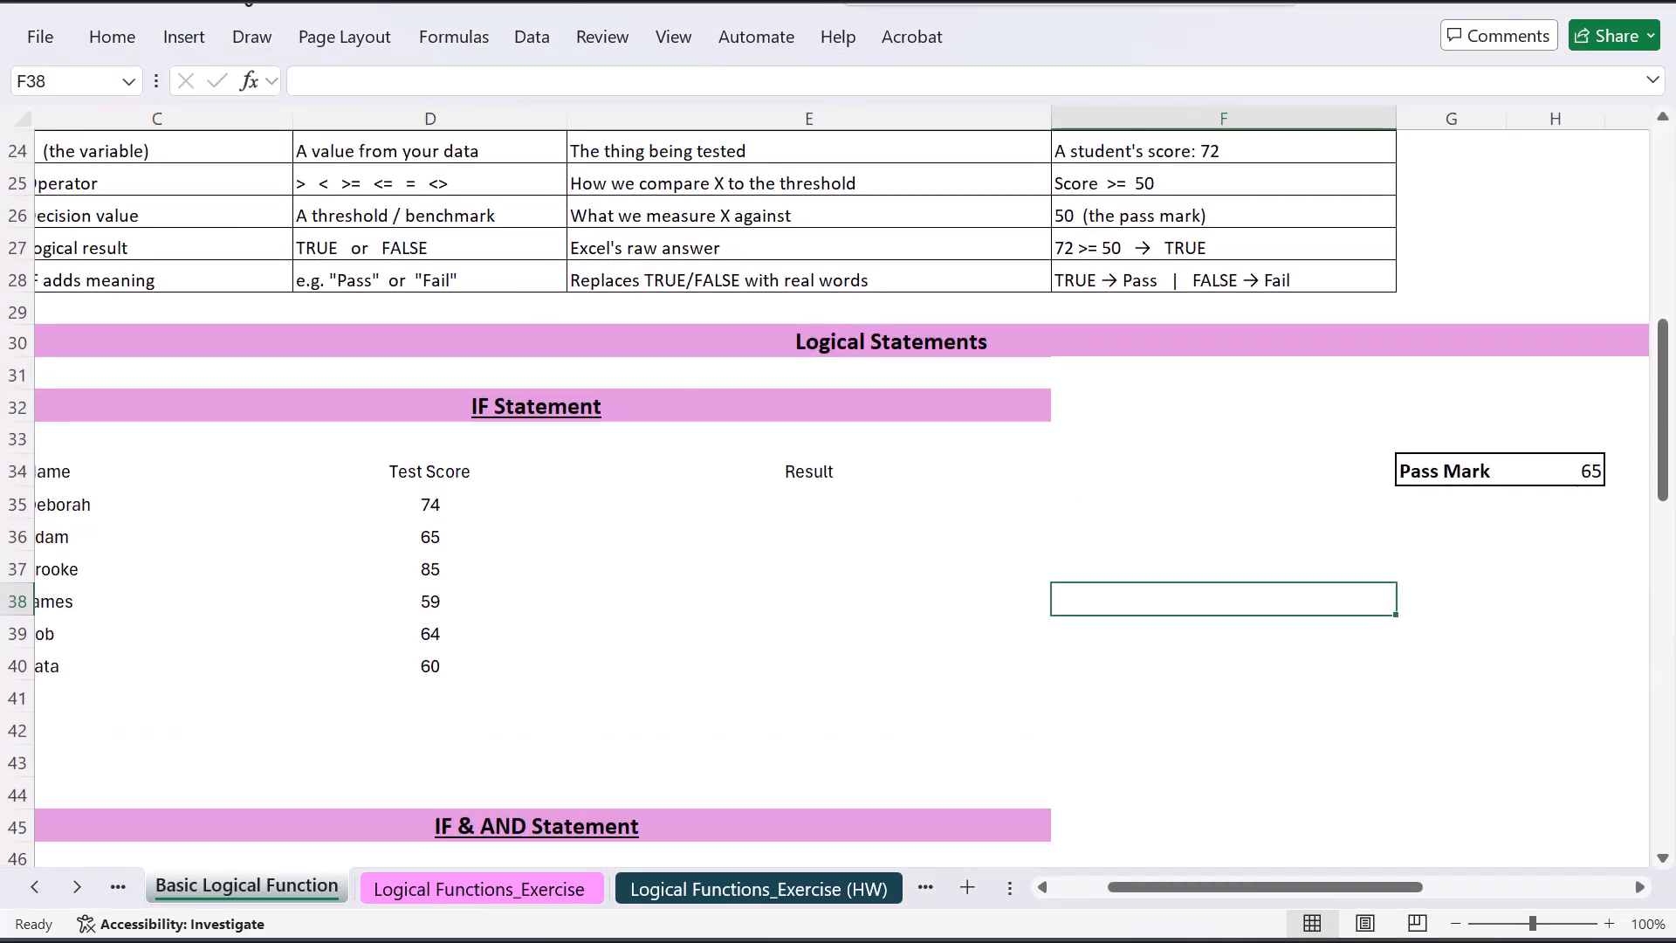
Convert the test score range C34:E40 into a table with headers
left_click(108, 51)
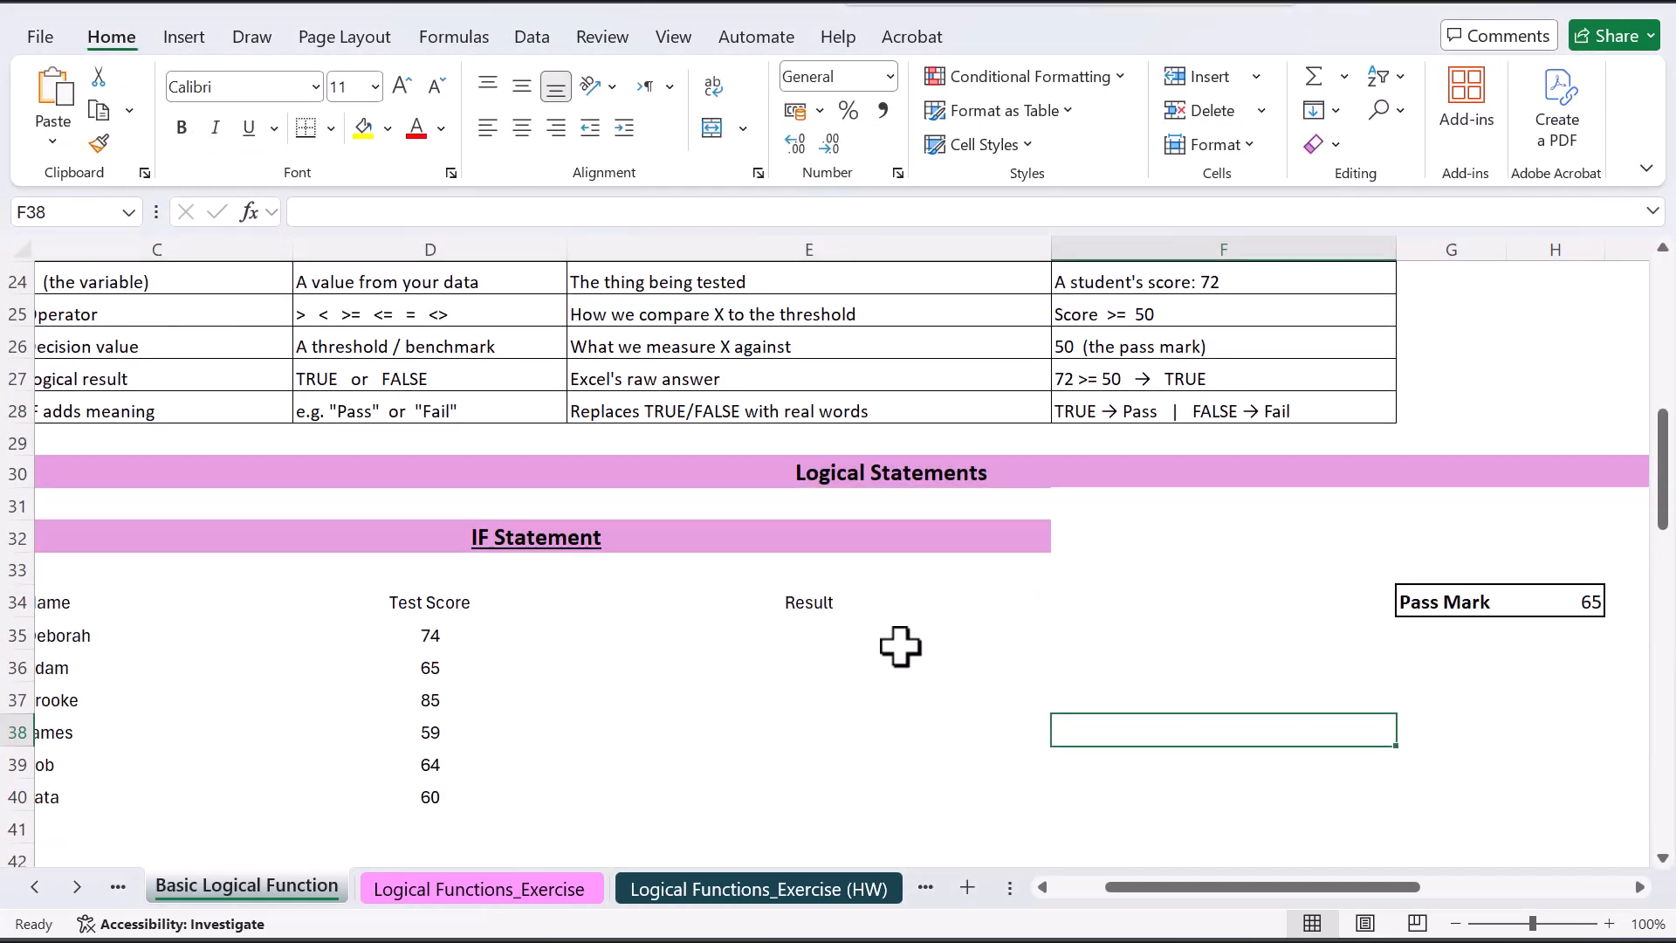
left_click(792, 636)
left_click(391, 690)
scroll(384, 685, "left", 2)
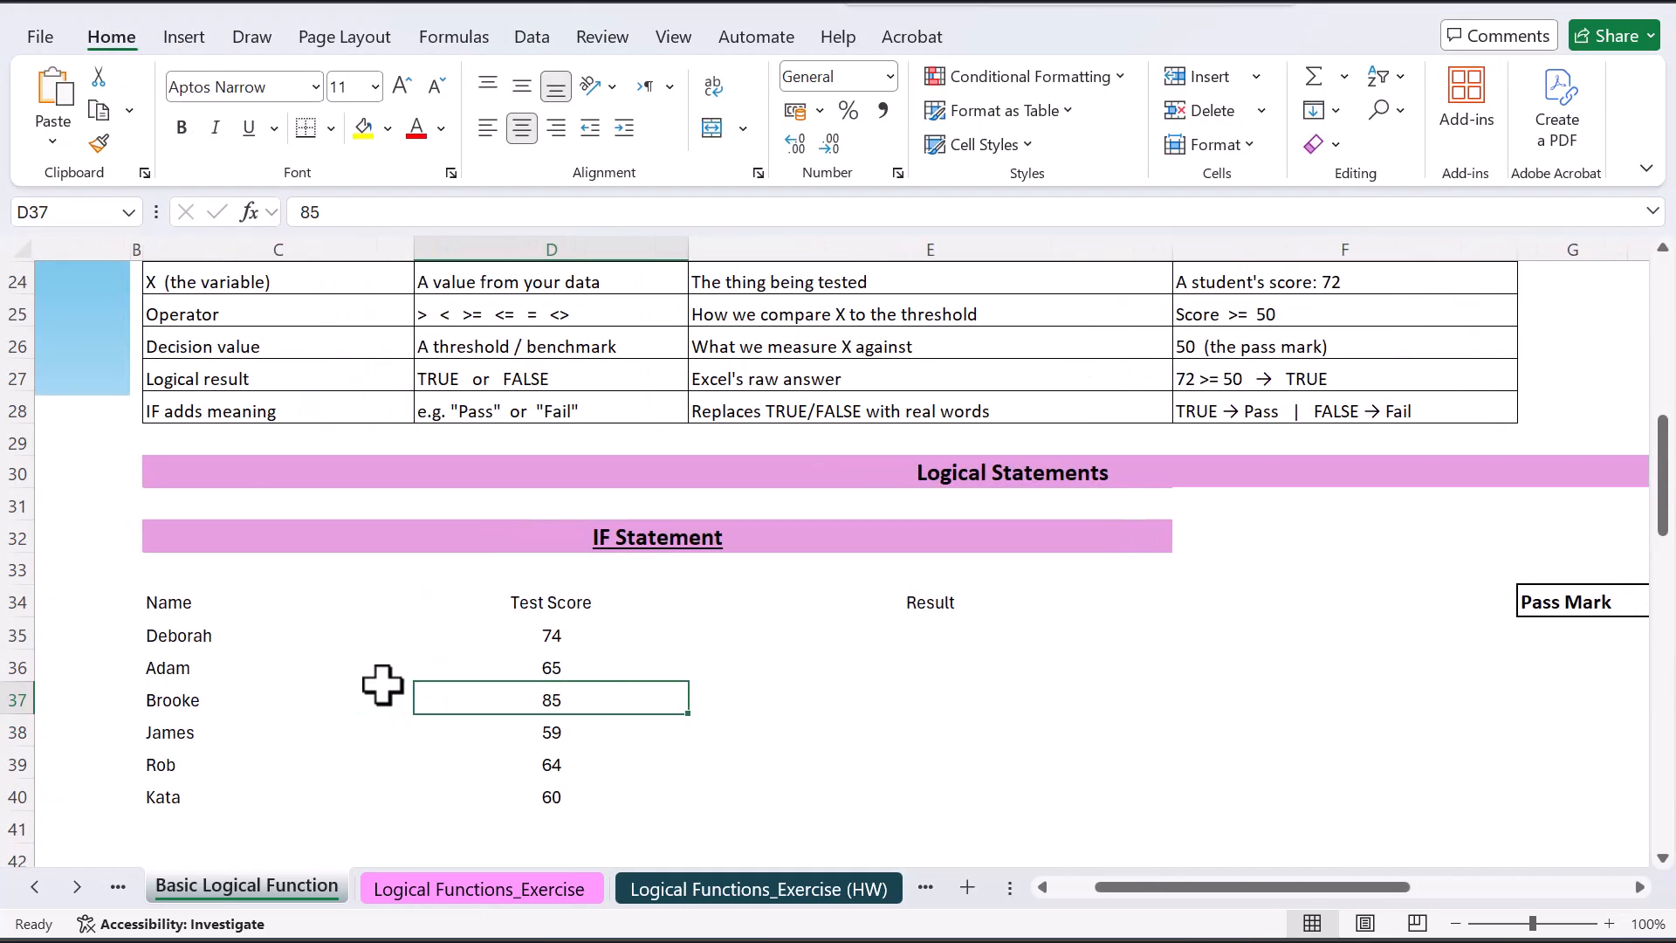
key("ctrl+t")
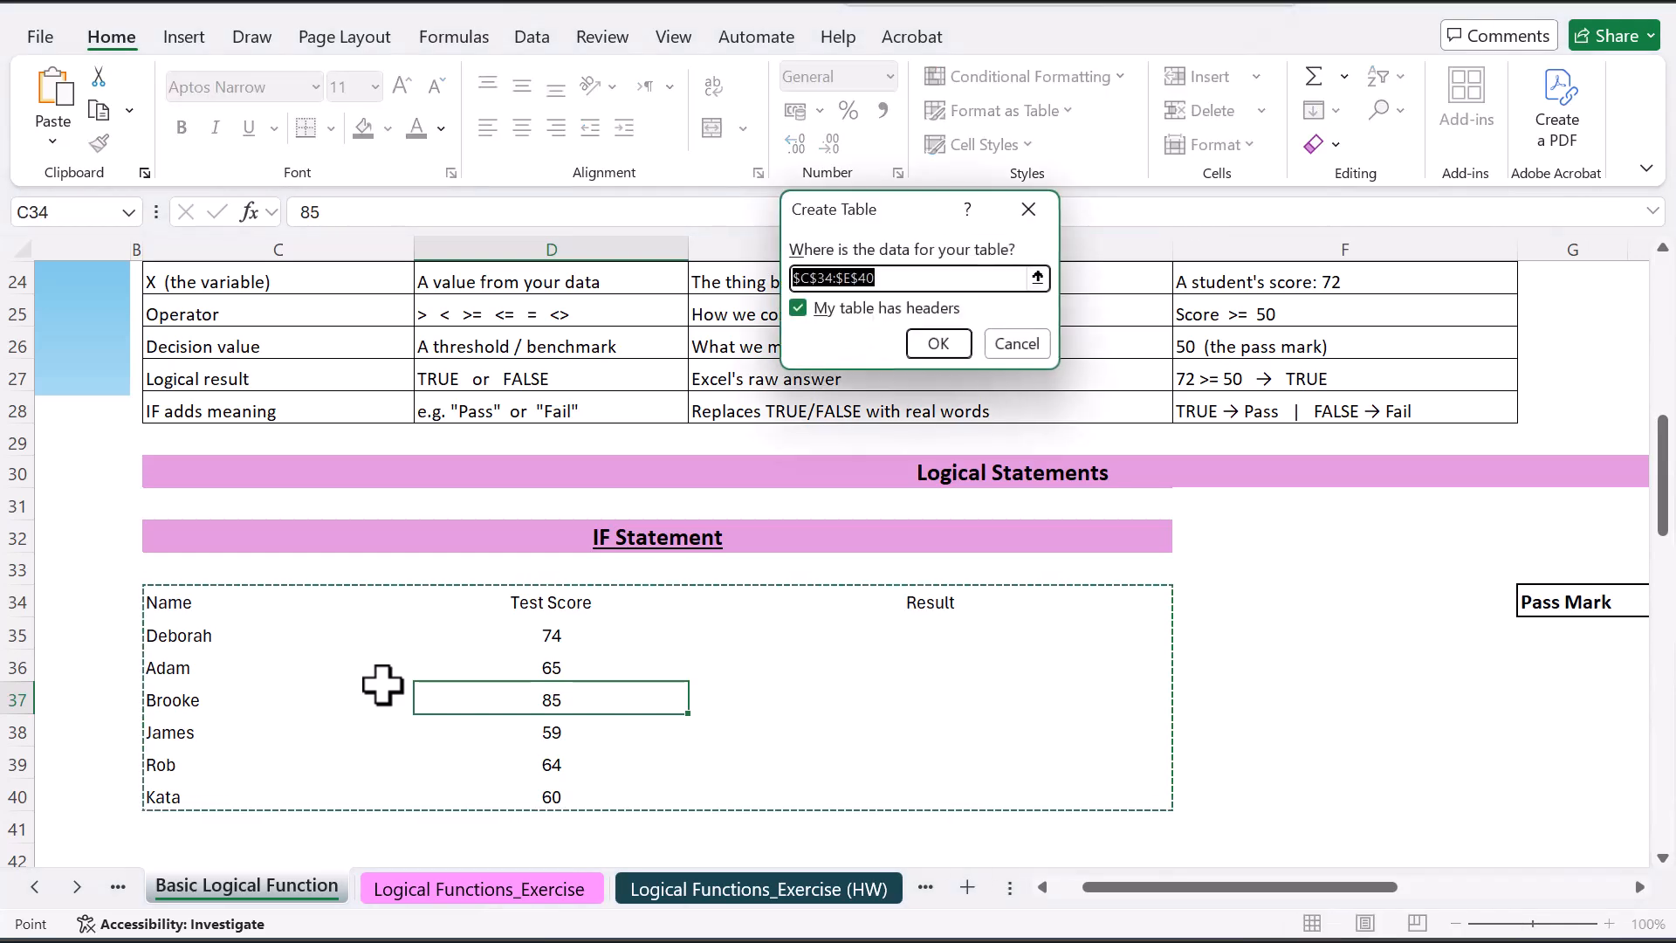
left_click(949, 347)
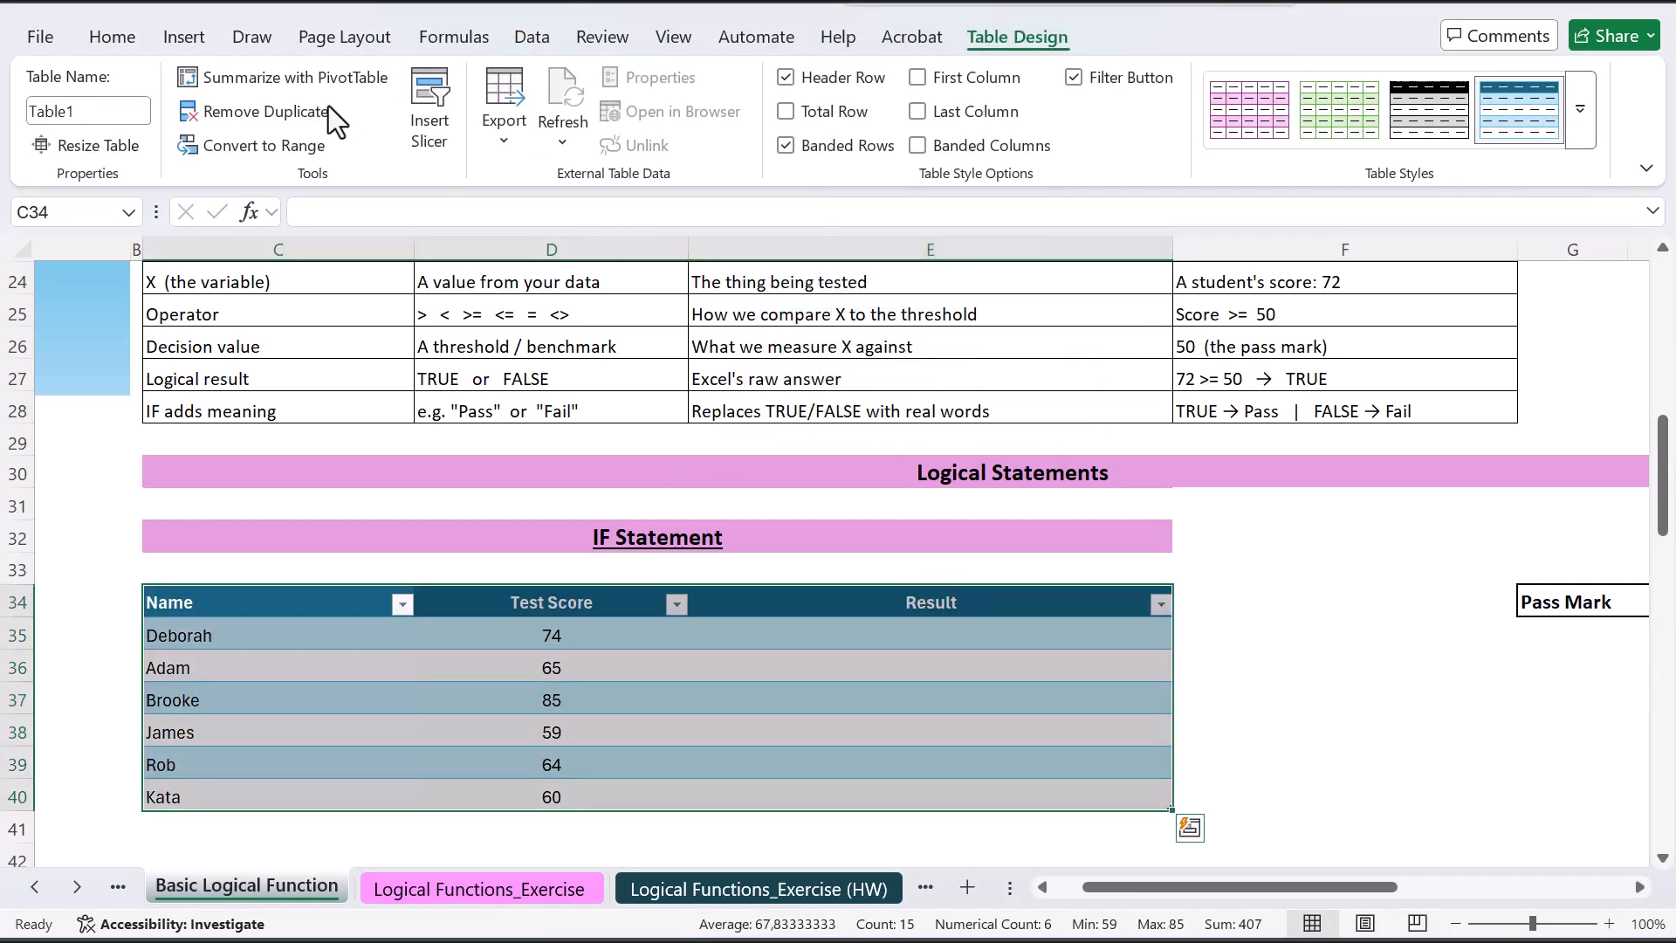
Rename the new table as Test_Scores
left_click(92, 112)
key("BackSpace")
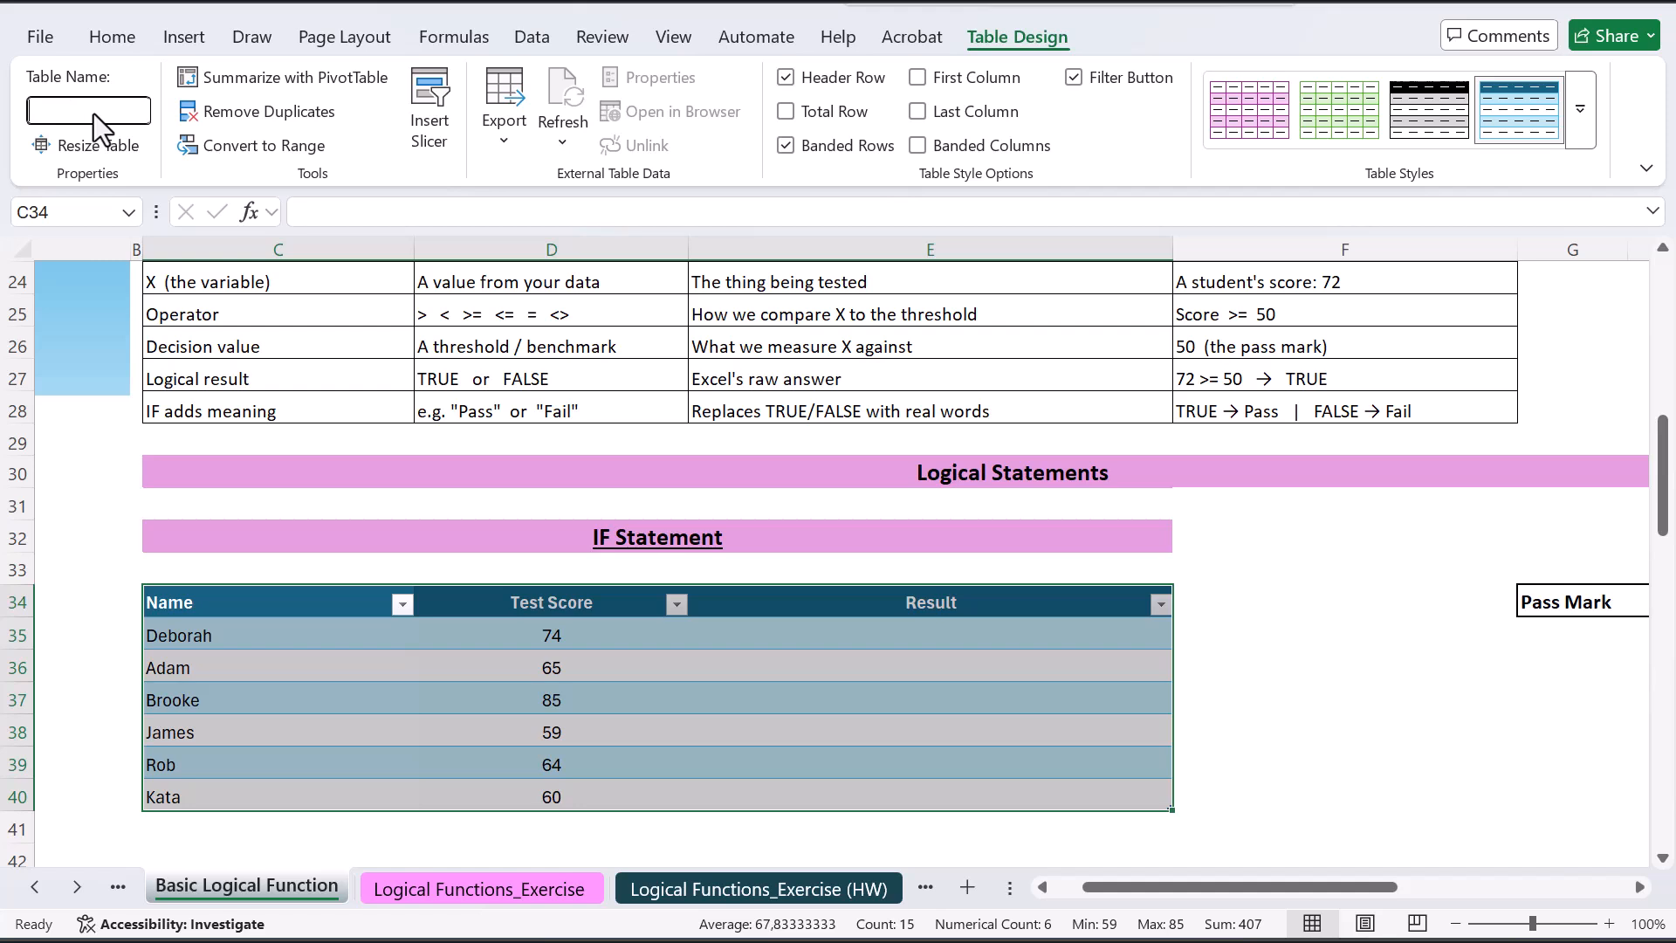
type("Test_Scores")
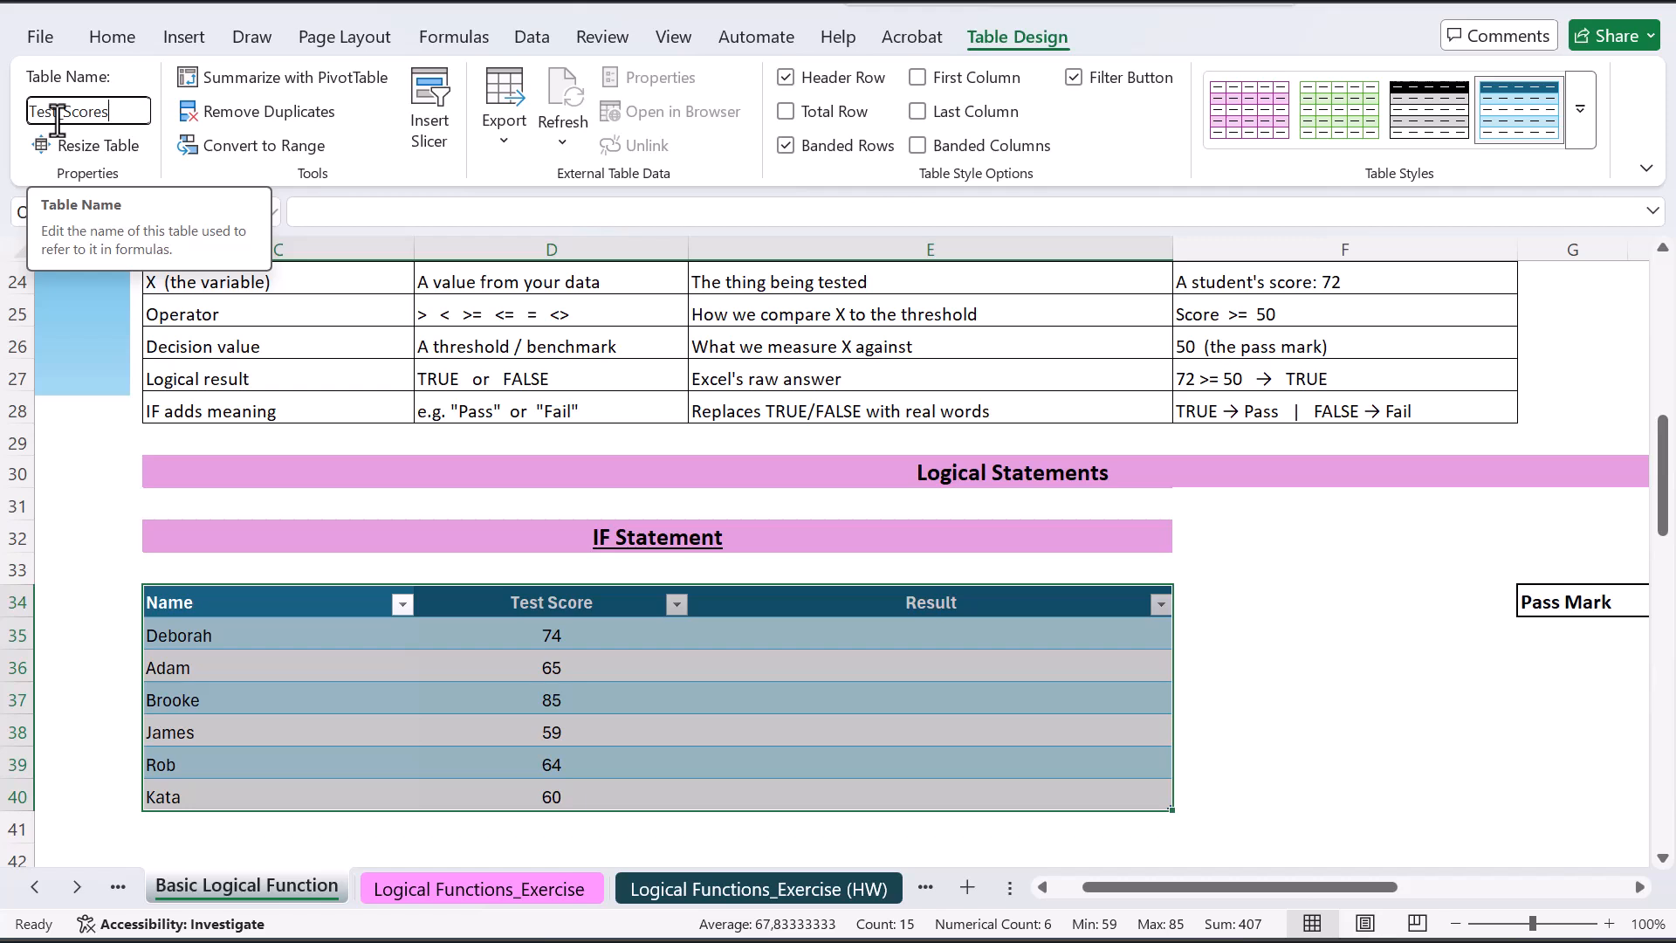
key("Return")
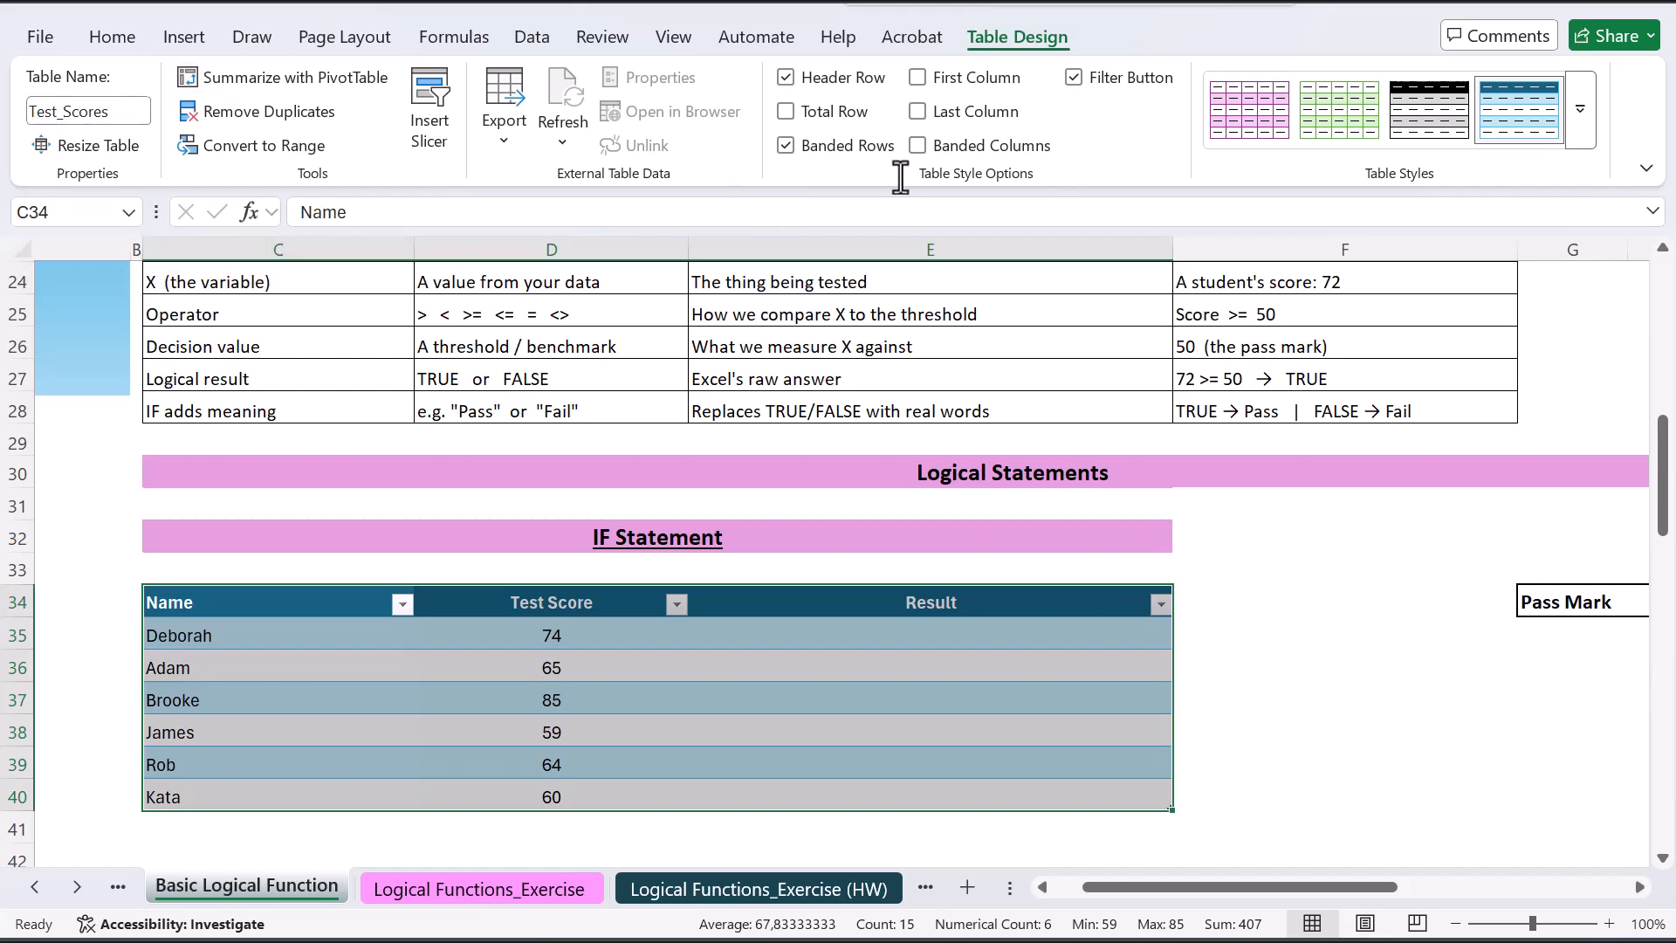
Begin an IF formula in E35 with the logical test [@[Test Score]]>=Passmark, using the table column and the named pass mark
scroll(593, 665, "right", 2)
left_click(550, 630)
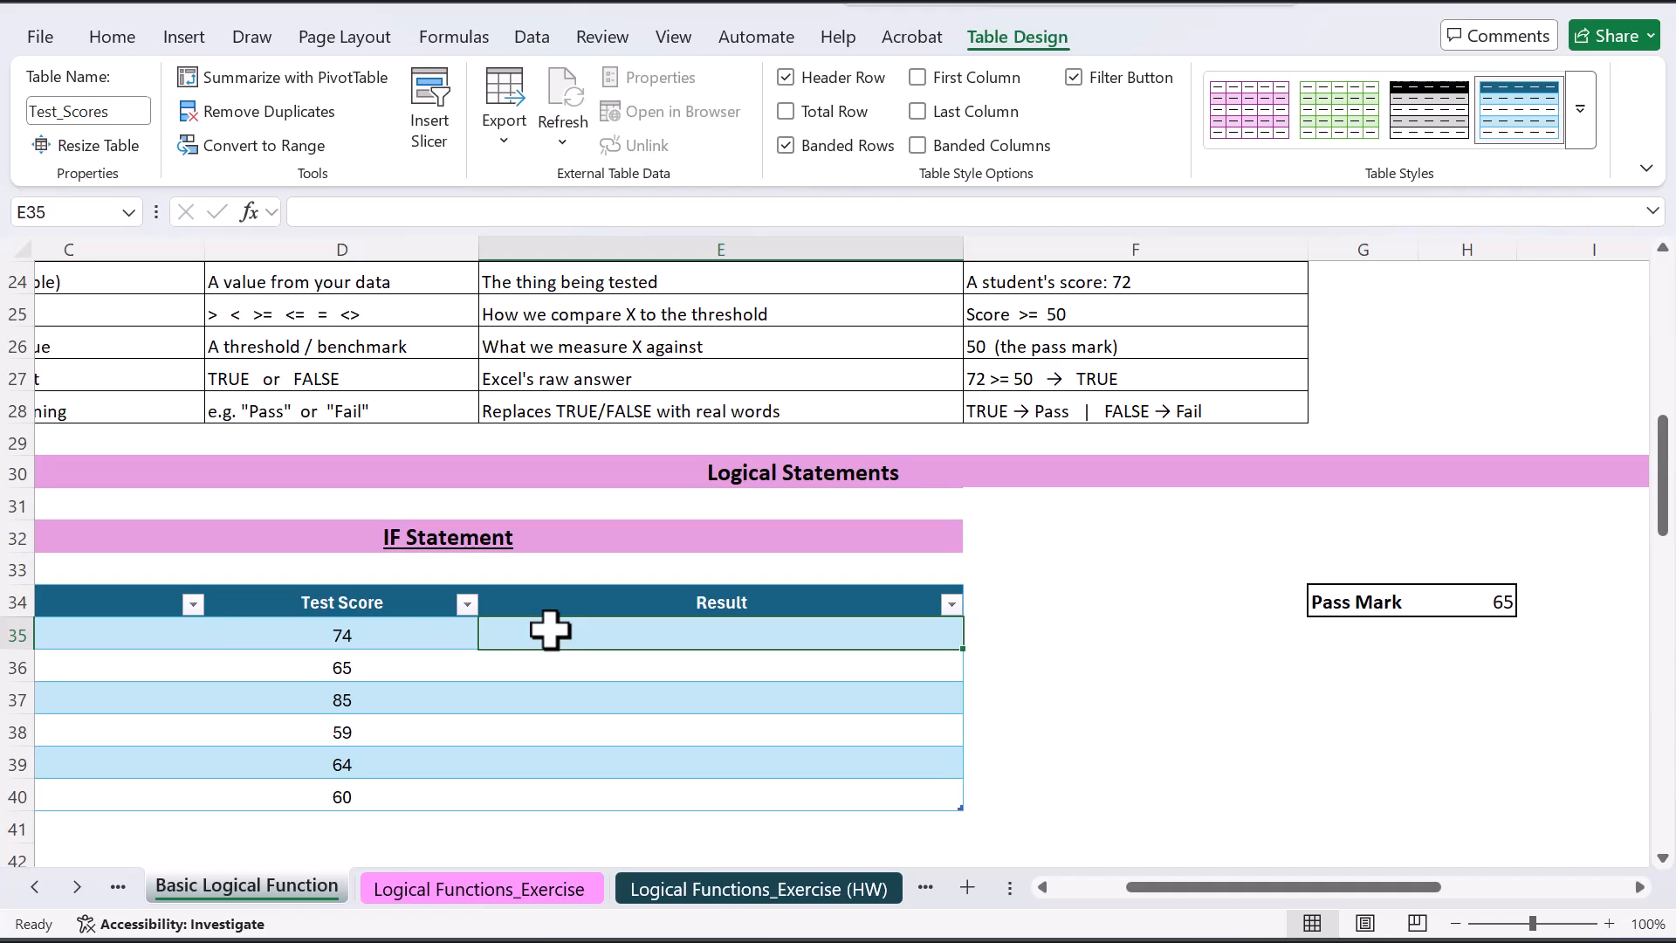
type("=if")
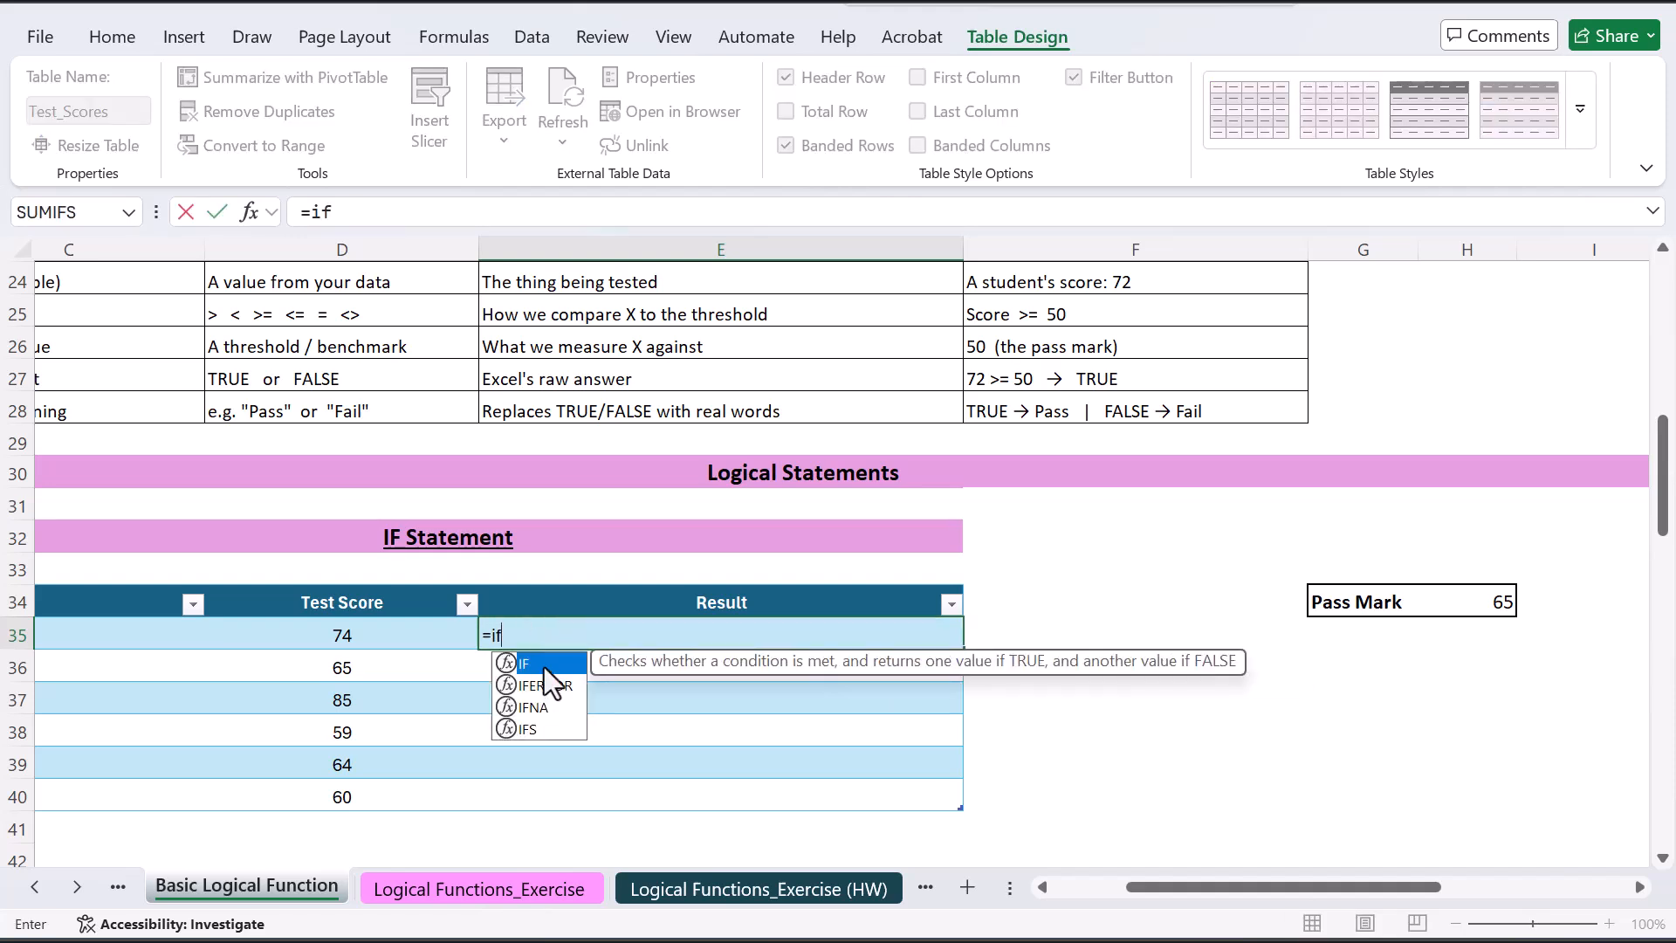
double_click(549, 663)
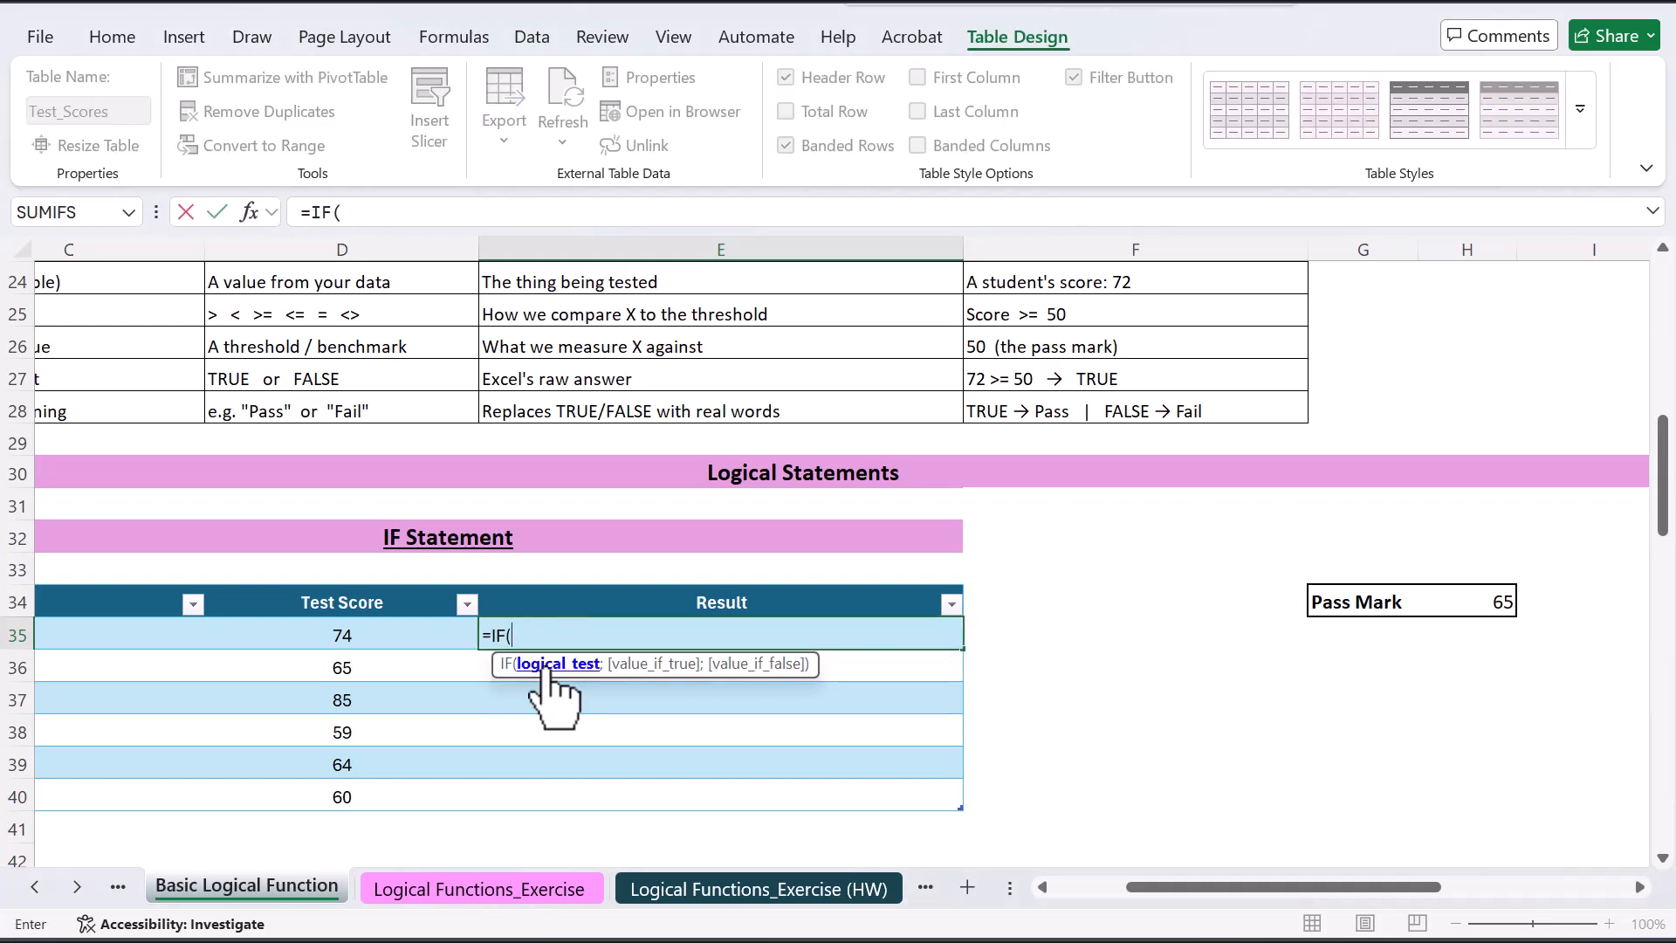
left_click(322, 638)
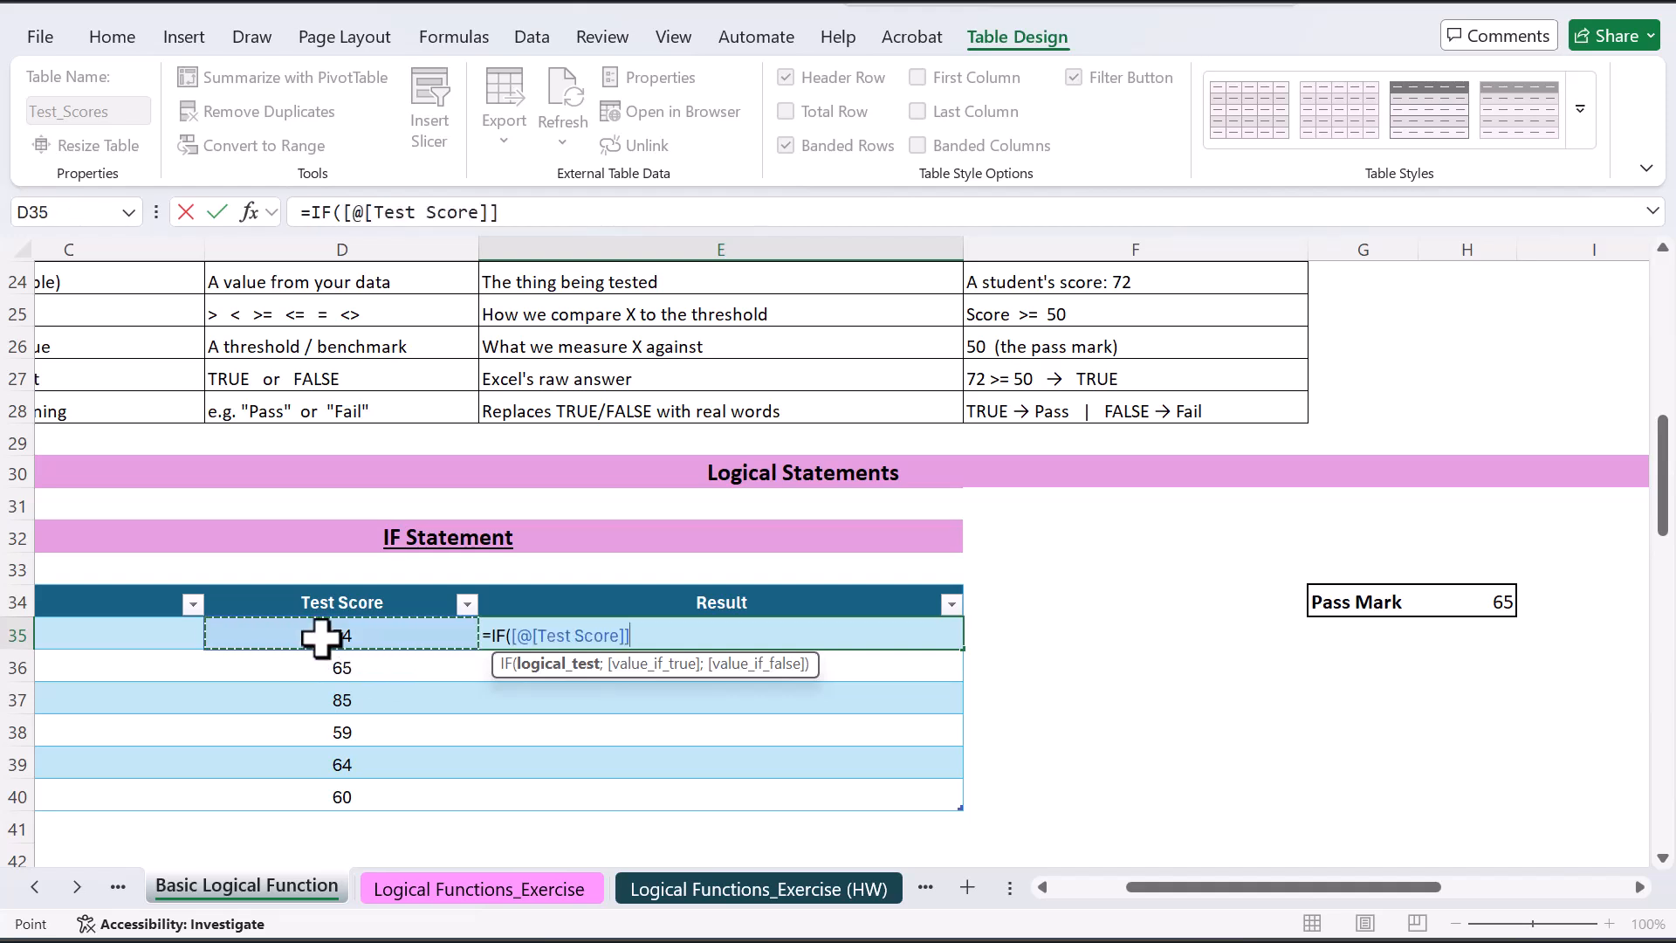
type(">")
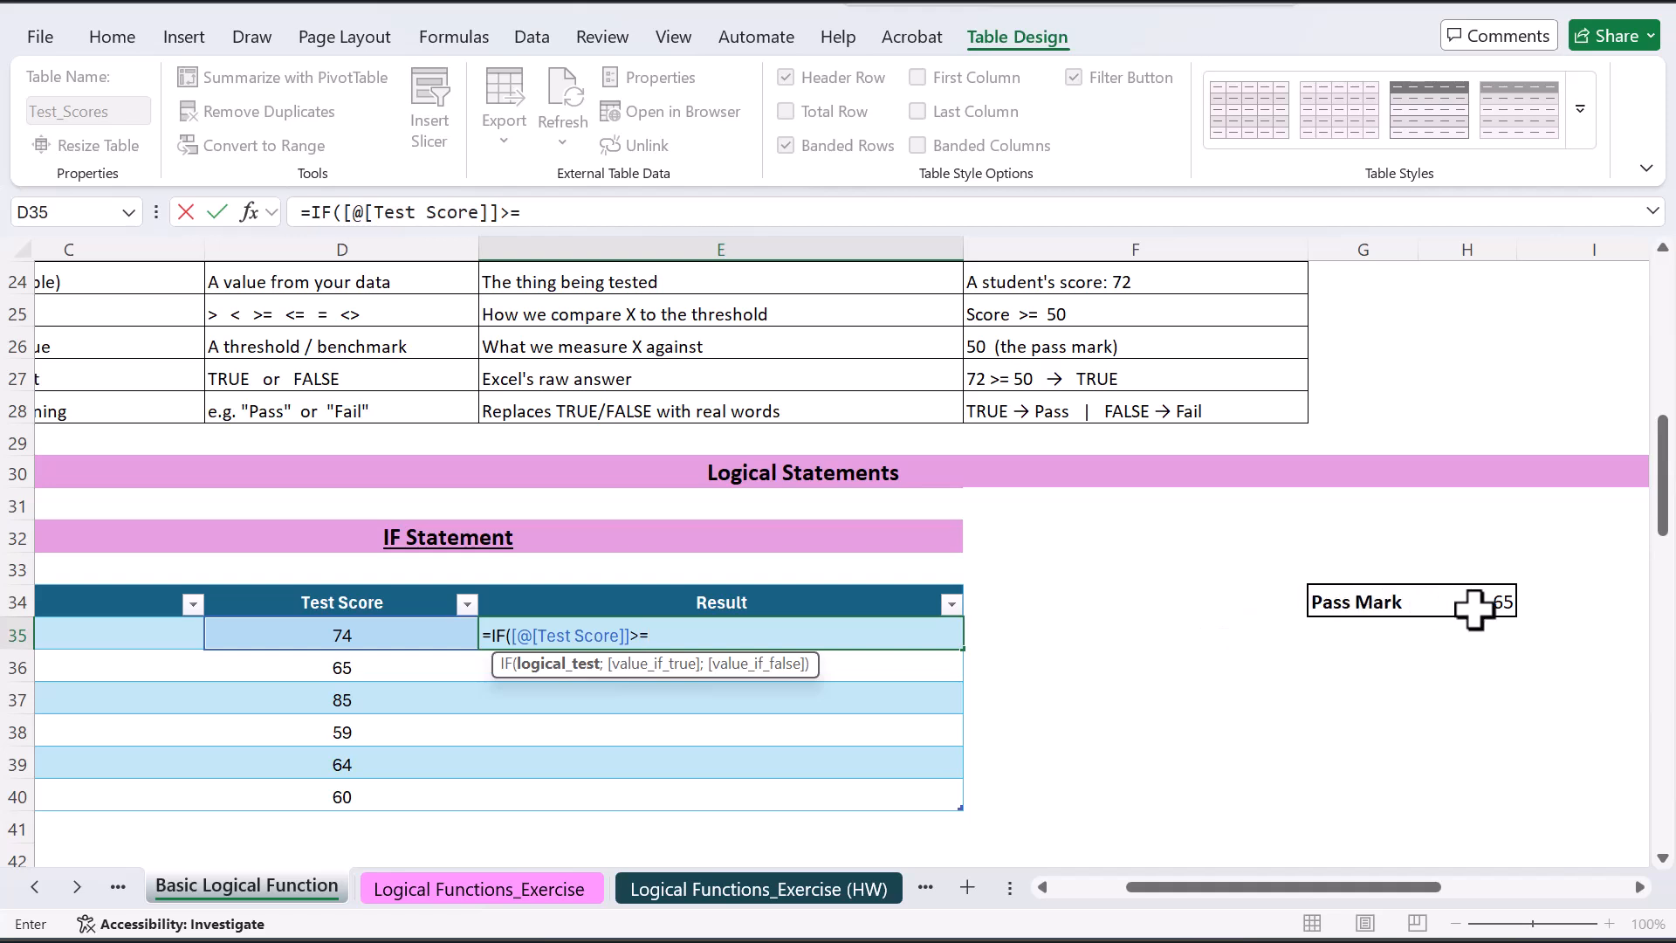
type("=Passmark")
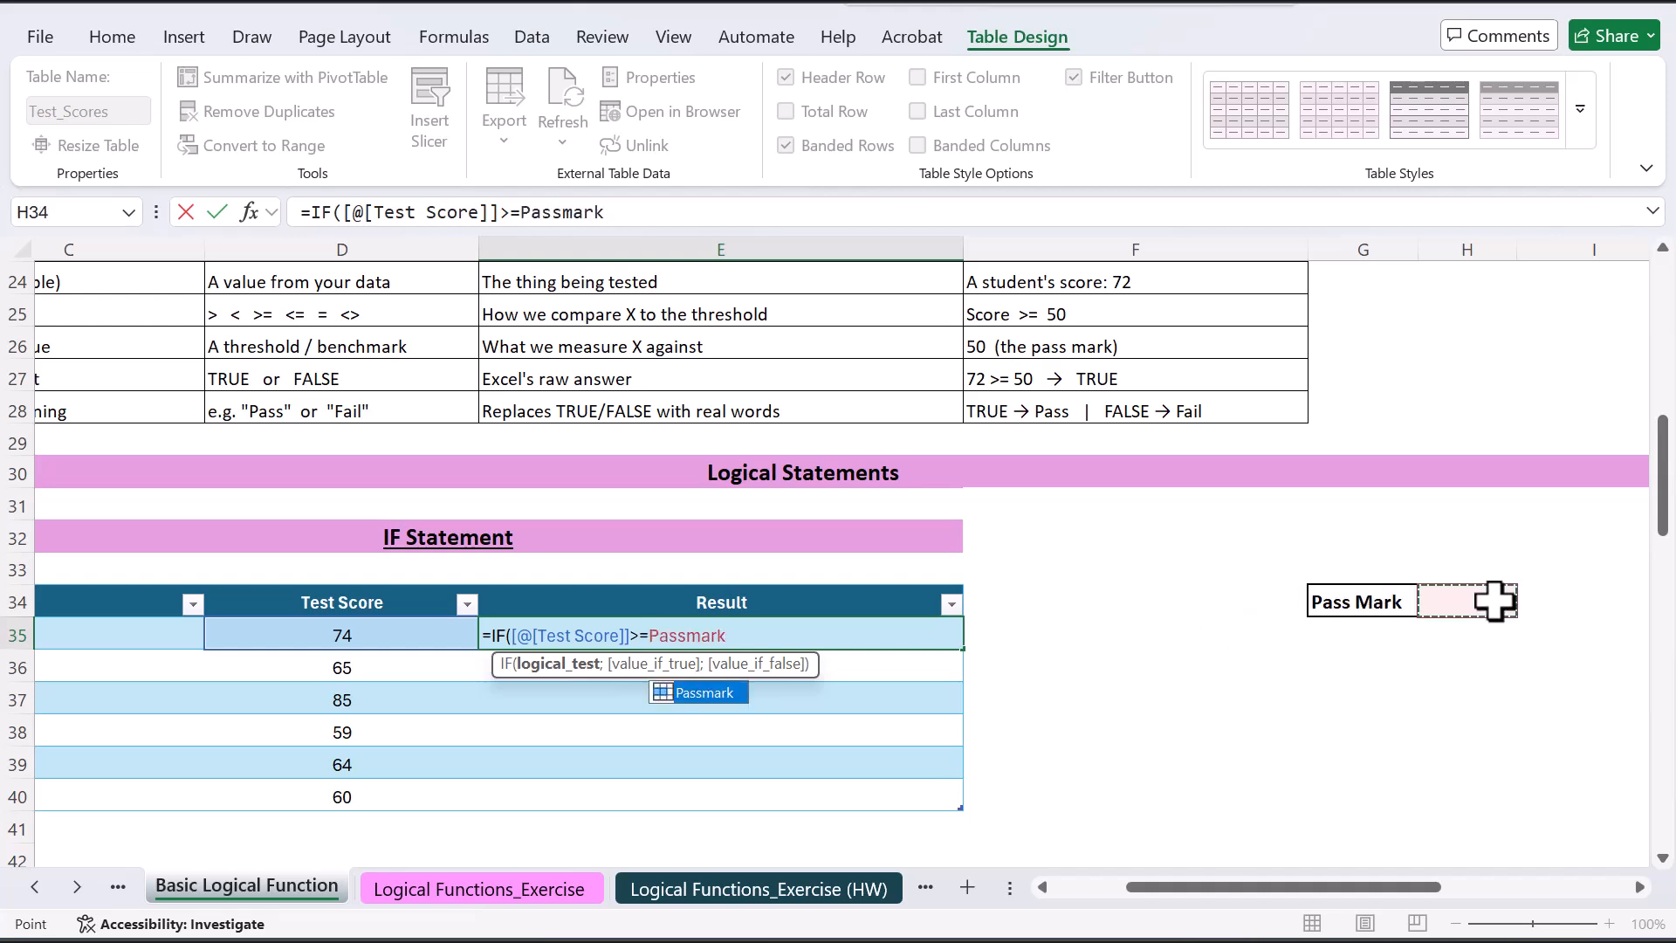
Re-enter Passmark in the E35 logical test by choosing the defined name from the suggestions, and add a semicolon for the next argument
key("BackSpace")
key("BackSpace")
key("BackSpace")
key("BackSpace")
key("BackSpace")
type("Pass")
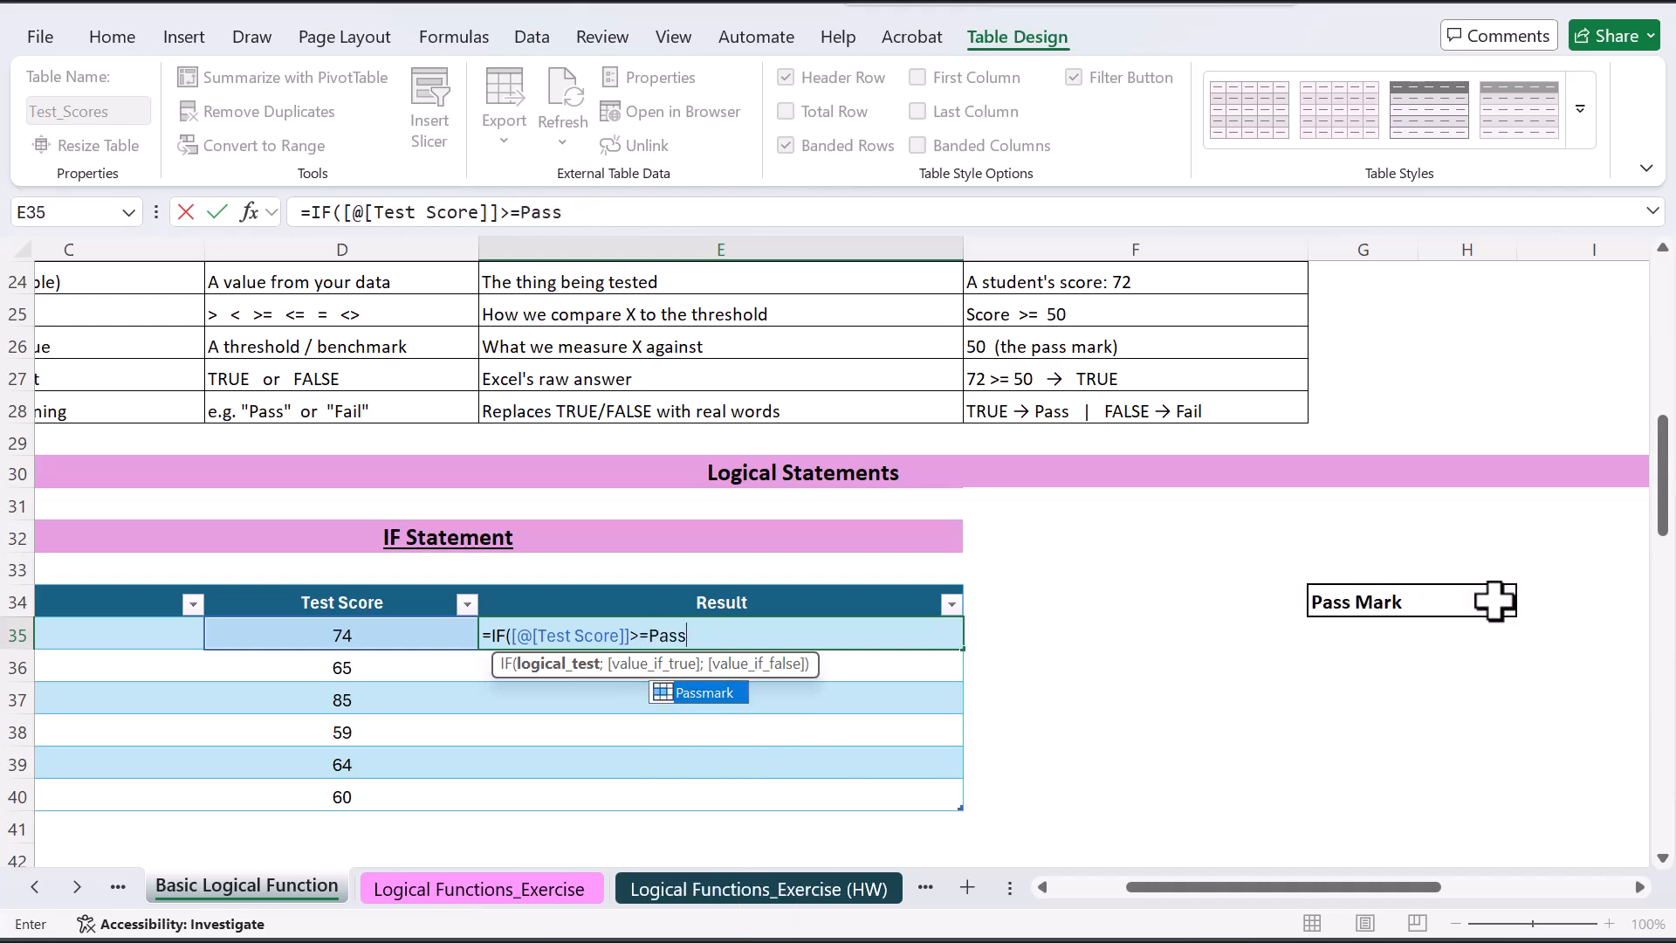
double_click(703, 698)
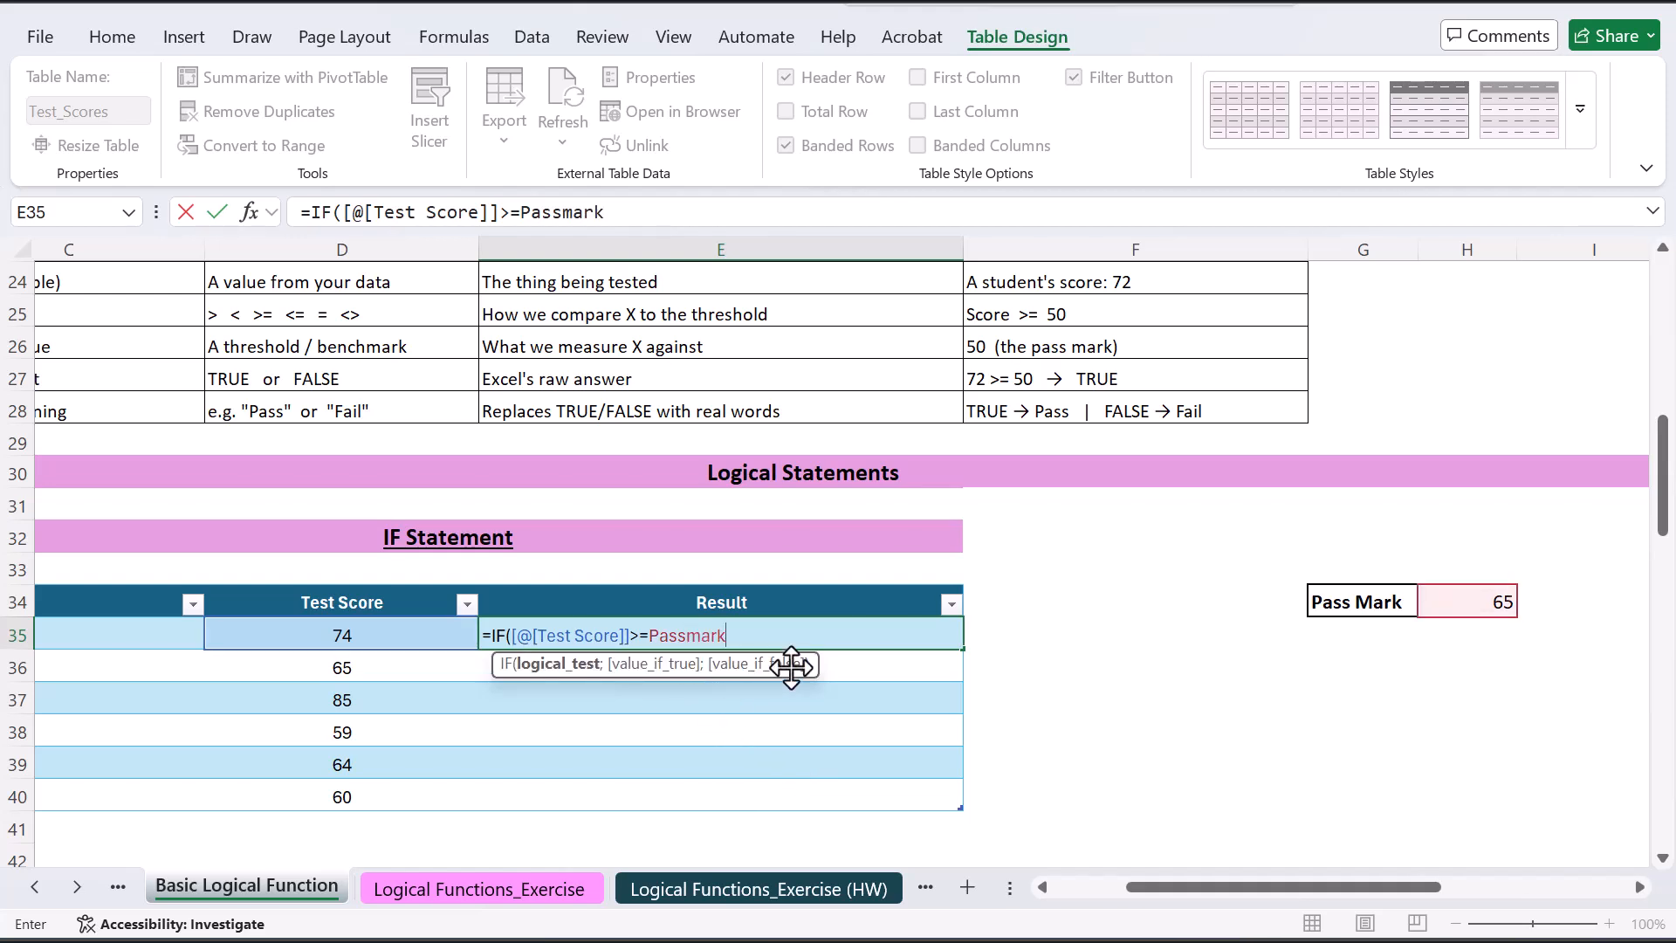
type(";")
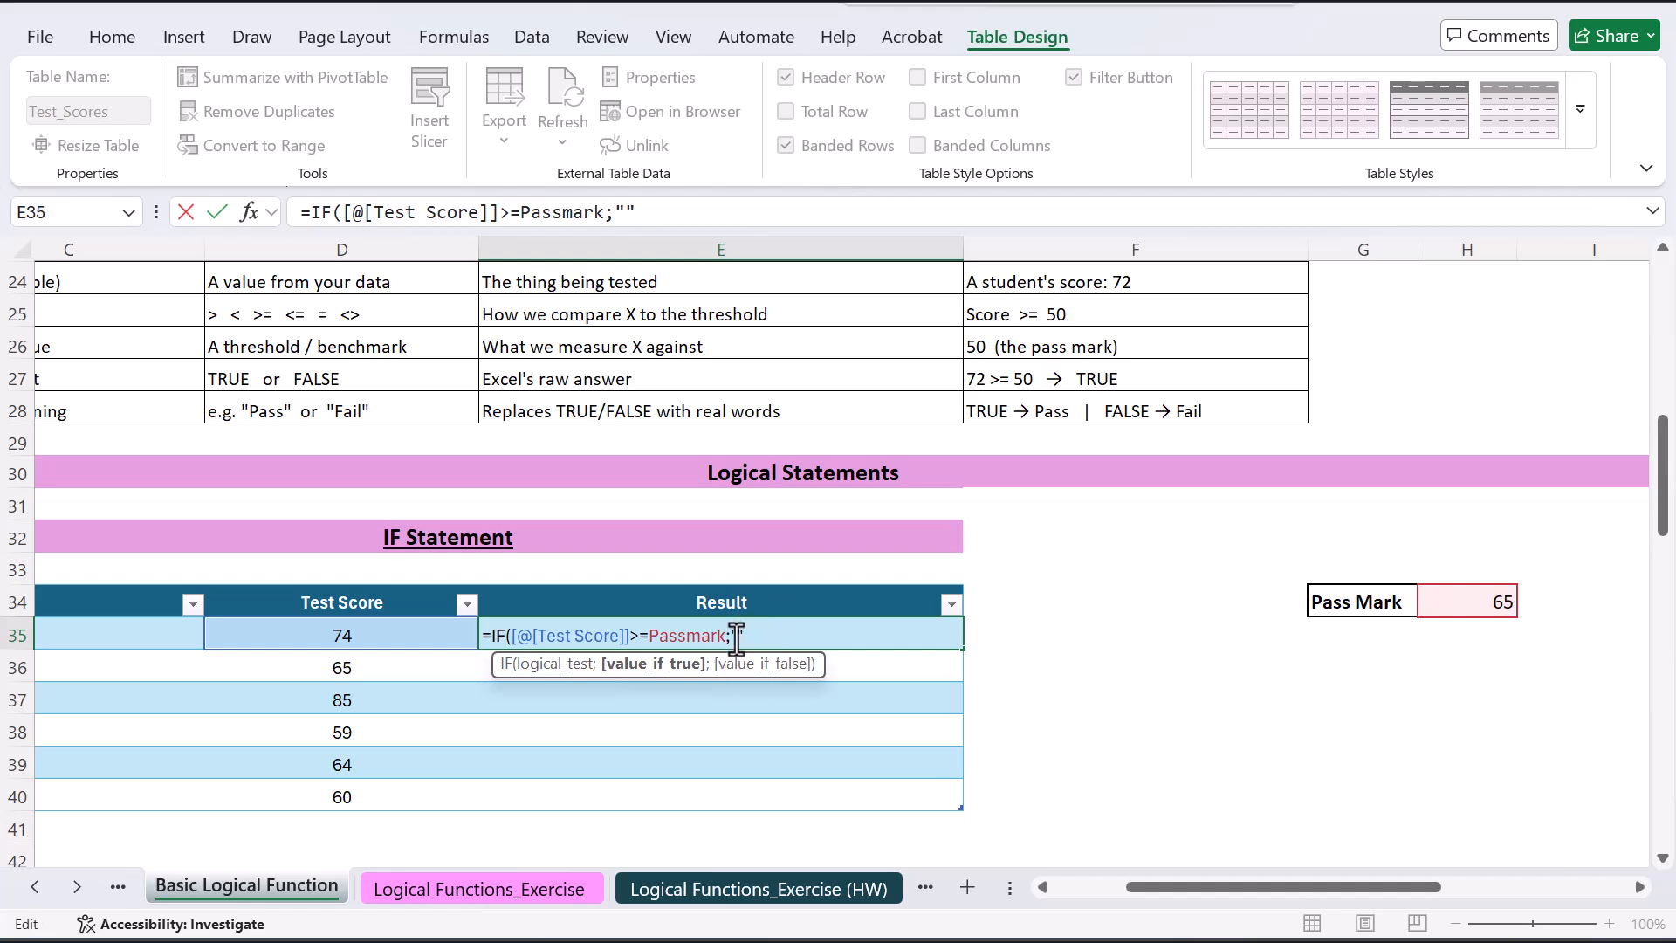
Enter "Pass" as the value if true and "Fail" as the value if false in the E35 formula, and close the parenthesis
type("\"Pass")
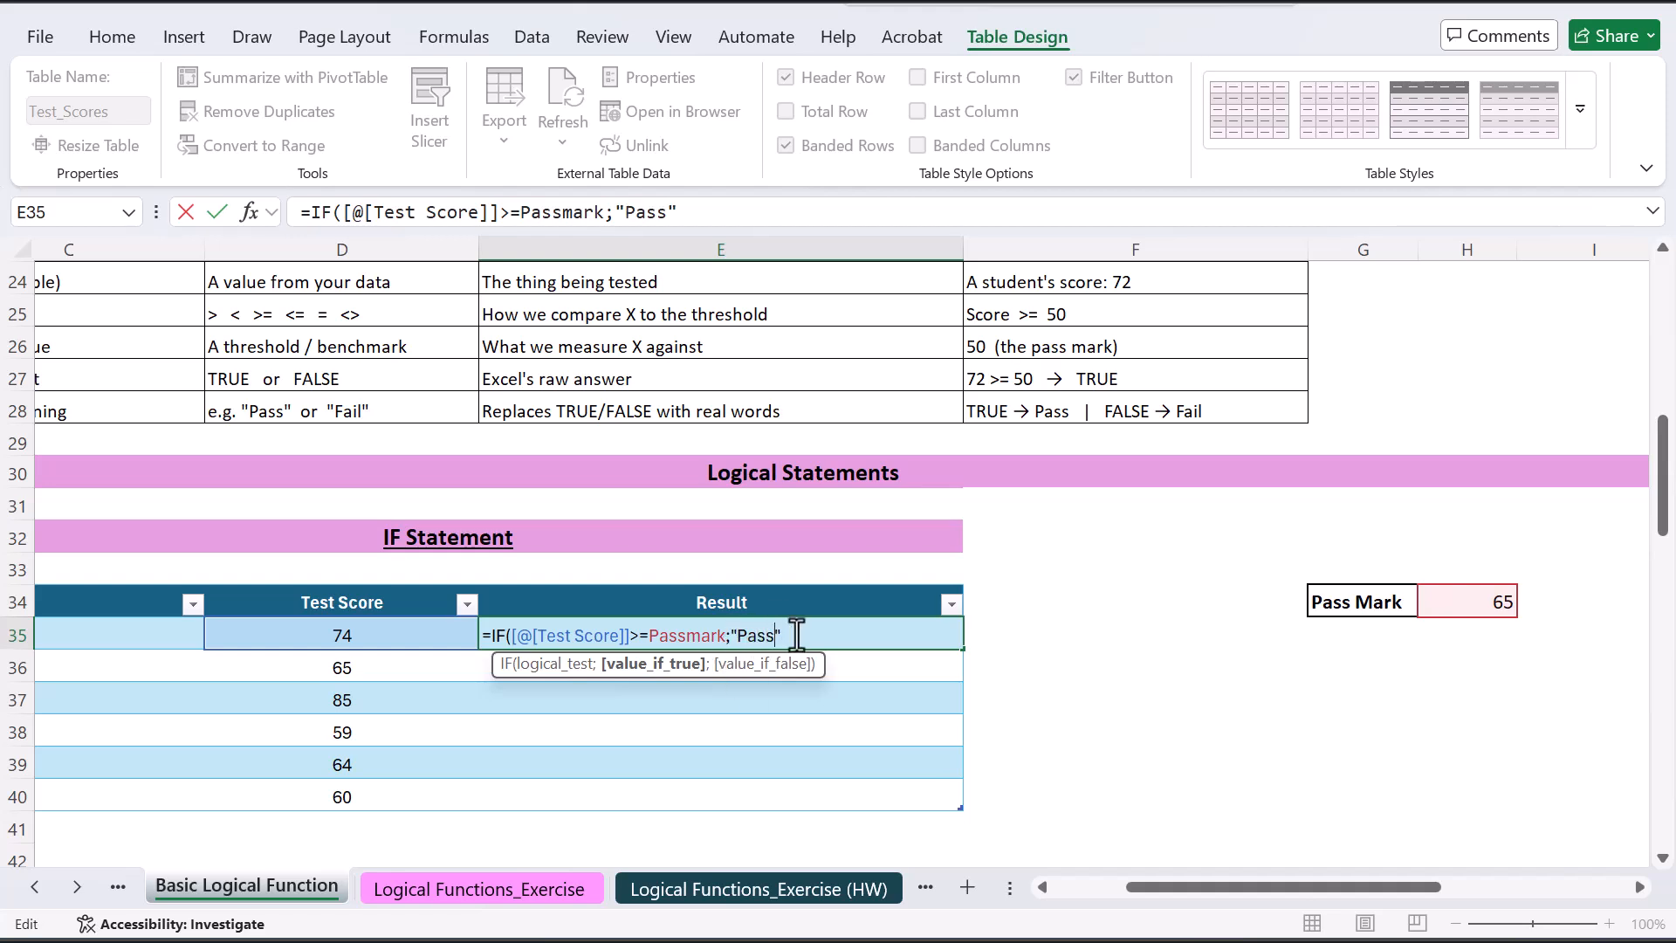
type("\";")
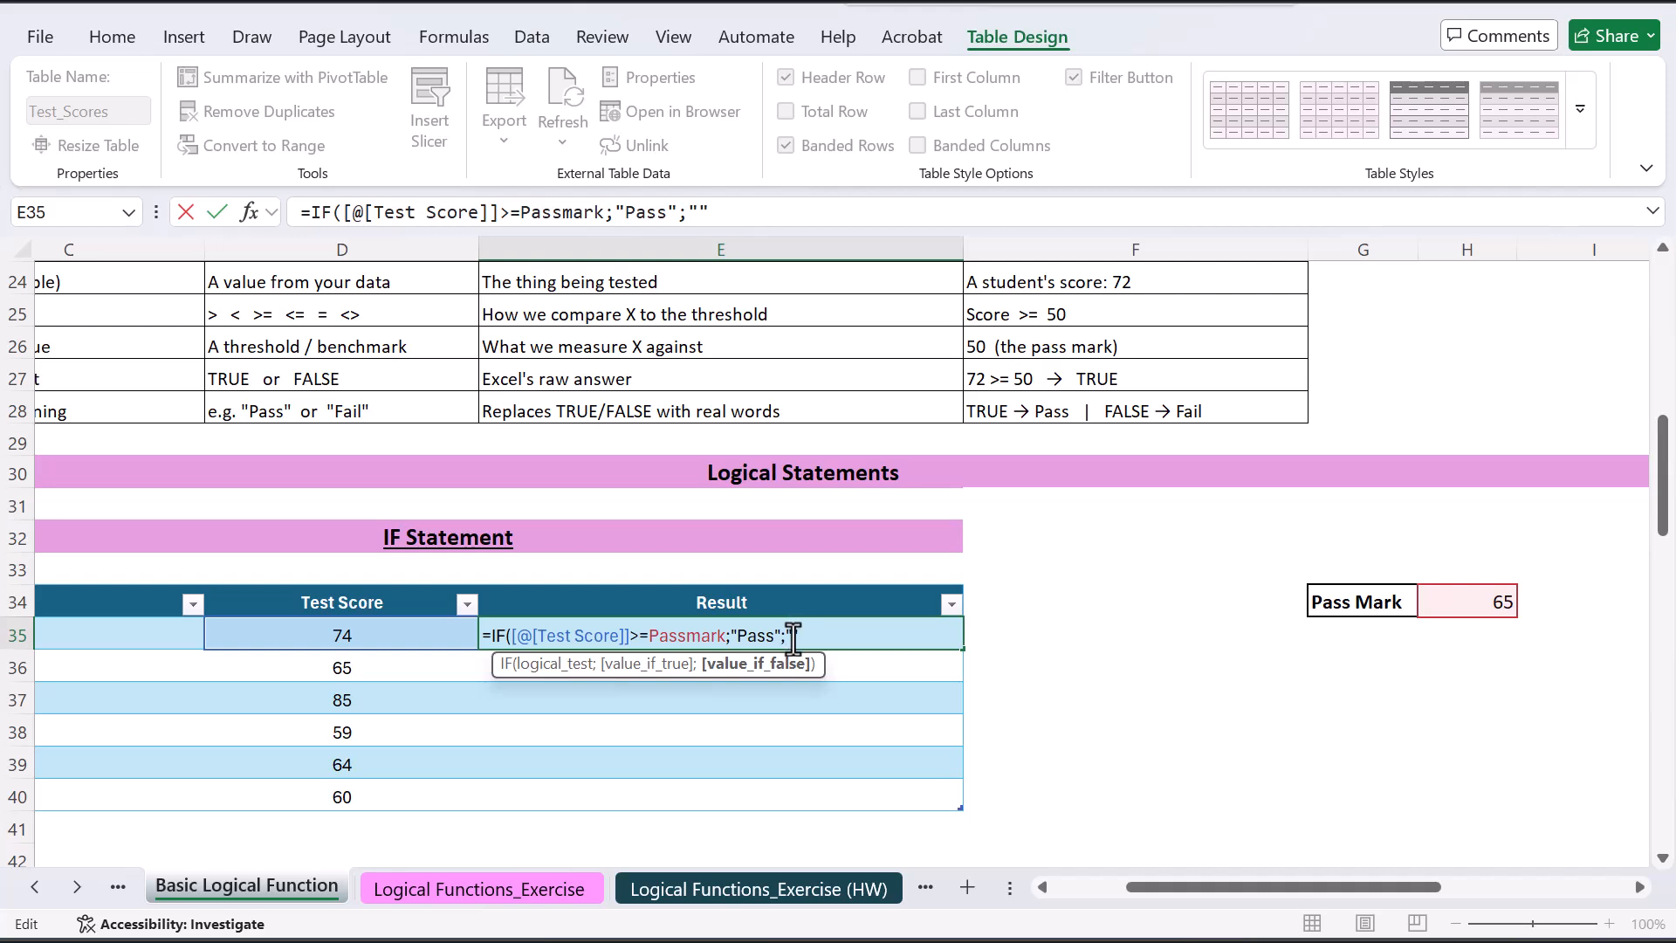
type("\"Fail\"")
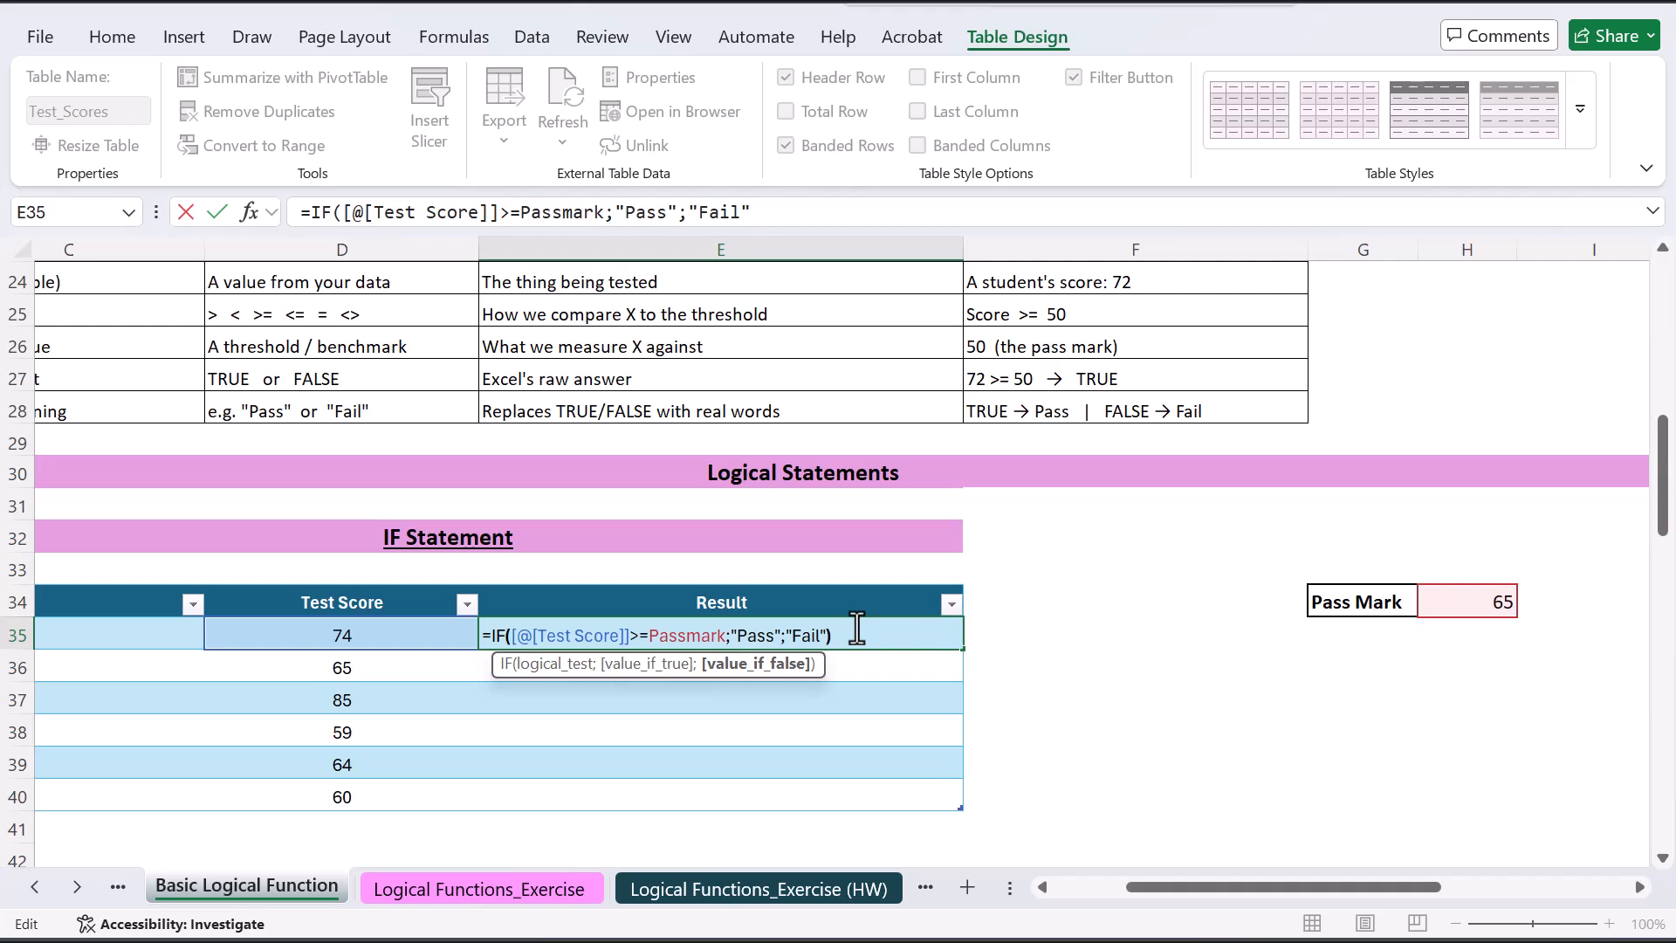
type(")")
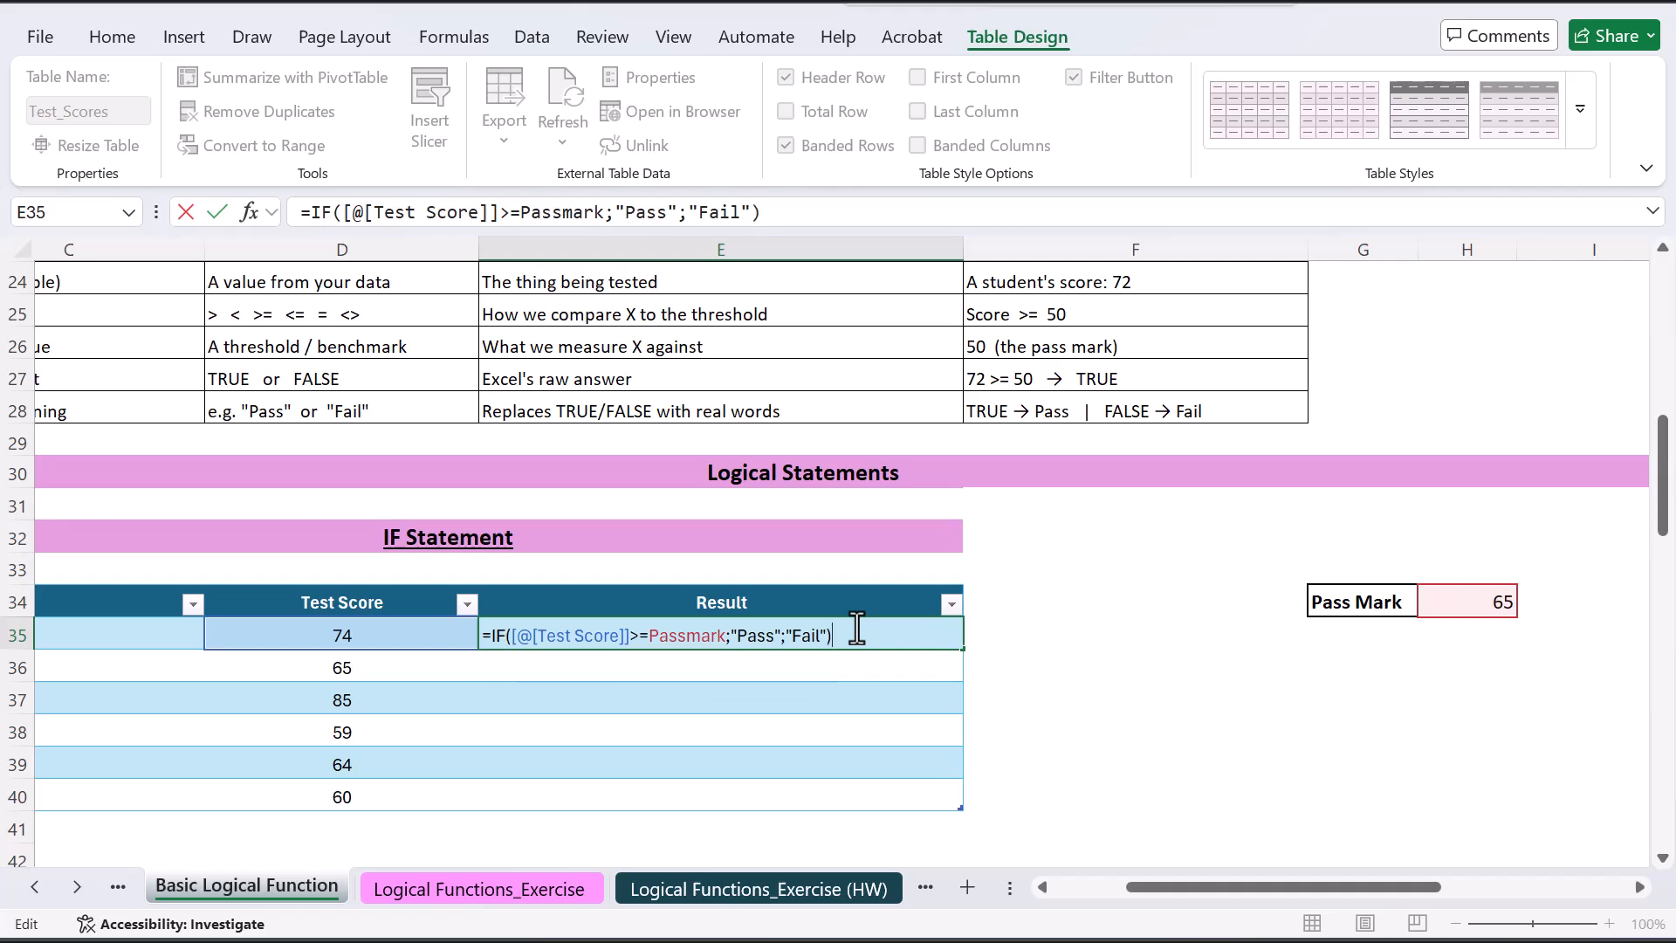
Remove the "Pass" and "Fail" arguments and closing parenthesis from the E35 formula, leaving =IF([@[Test Score]]>=Passmark; in place
left_click(219, 112)
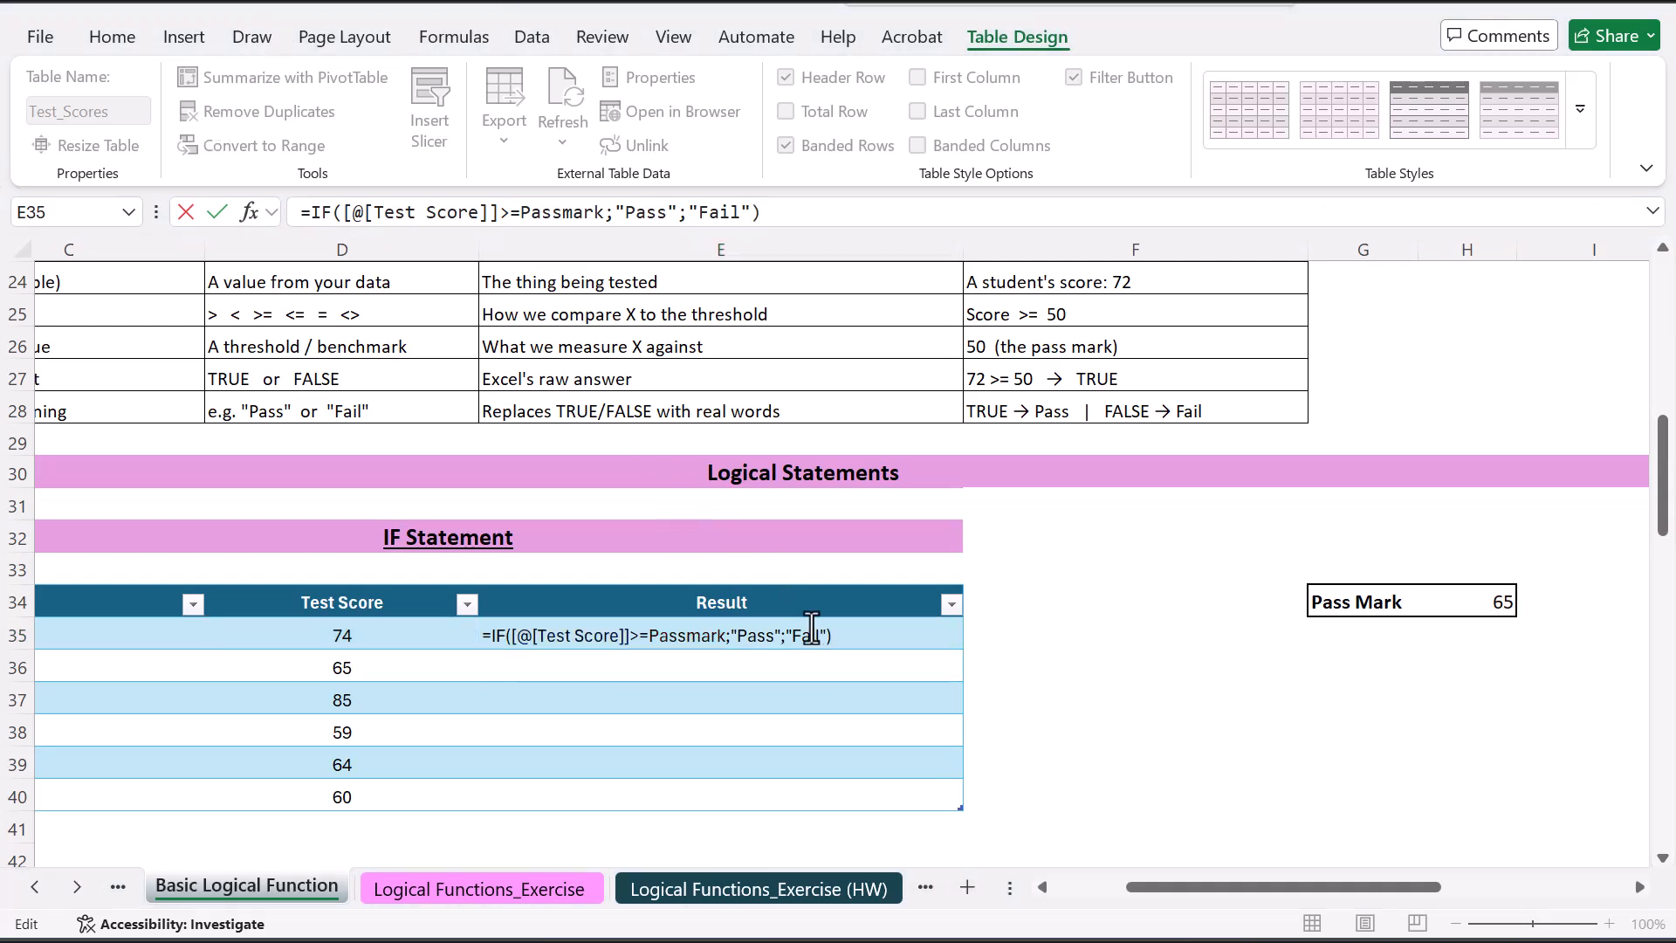
left_click(825, 635)
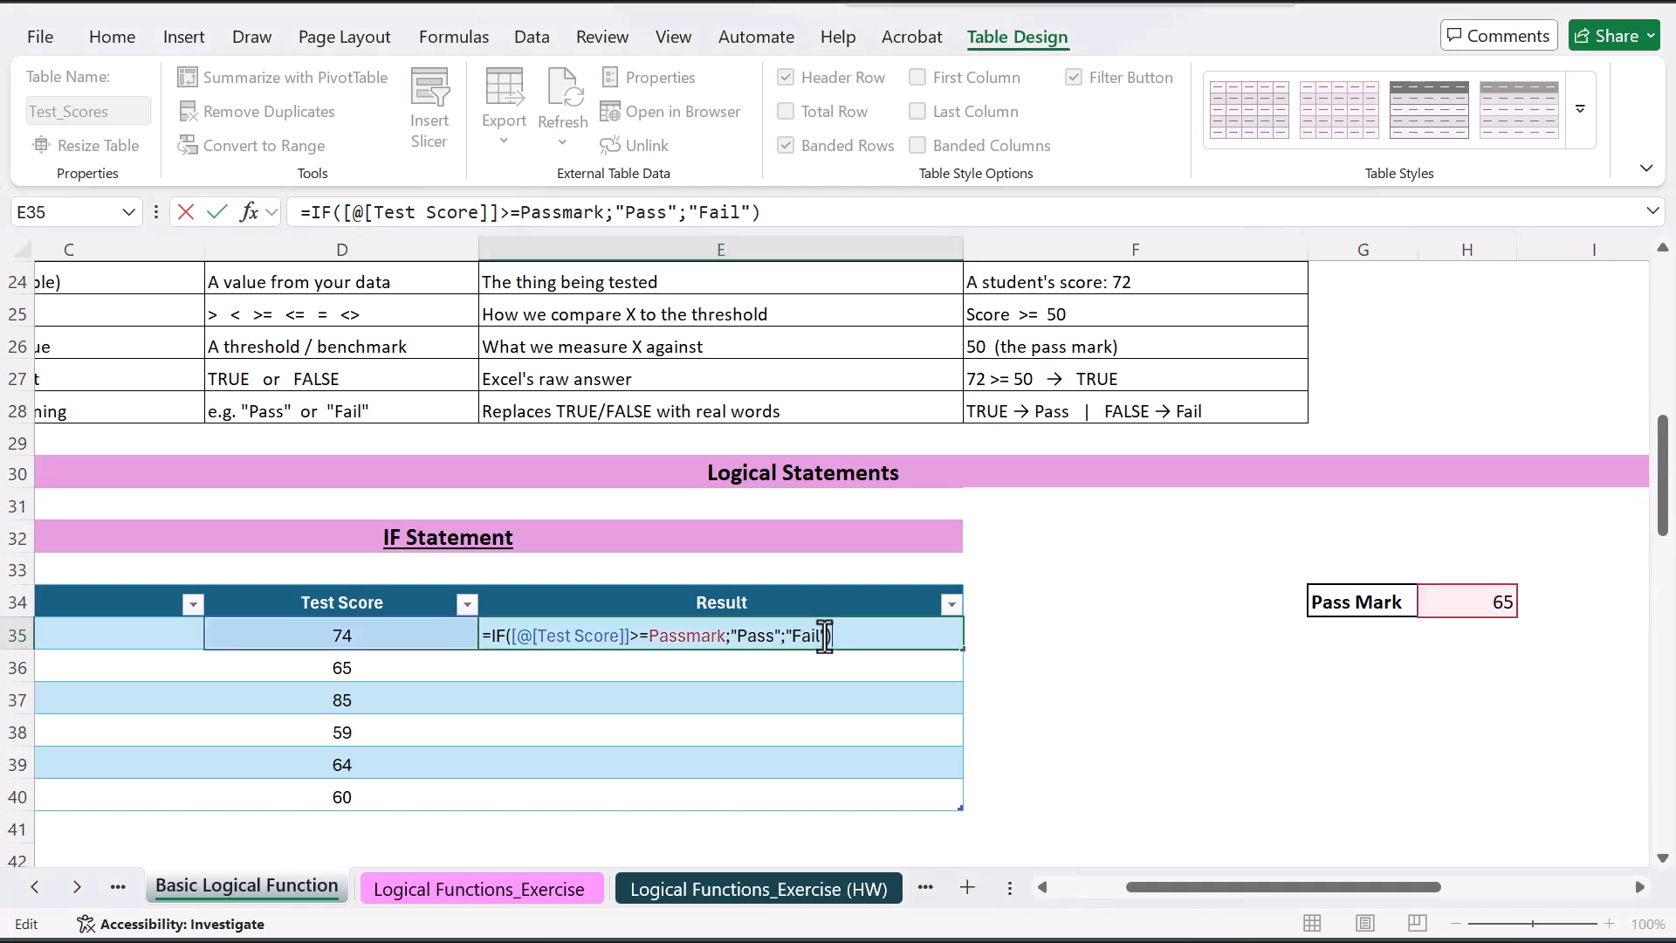
key("BackSpace")
key("BackSpace")
key("BackSpace")
key("BackSpace")
key("BackSpace")
key("BackSpace")
key("BackSpace")
key("BackSpace")
key("BackSpace")
key("BackSpace")
key("BackSpace")
key("BackSpace")
key("BackSpace")
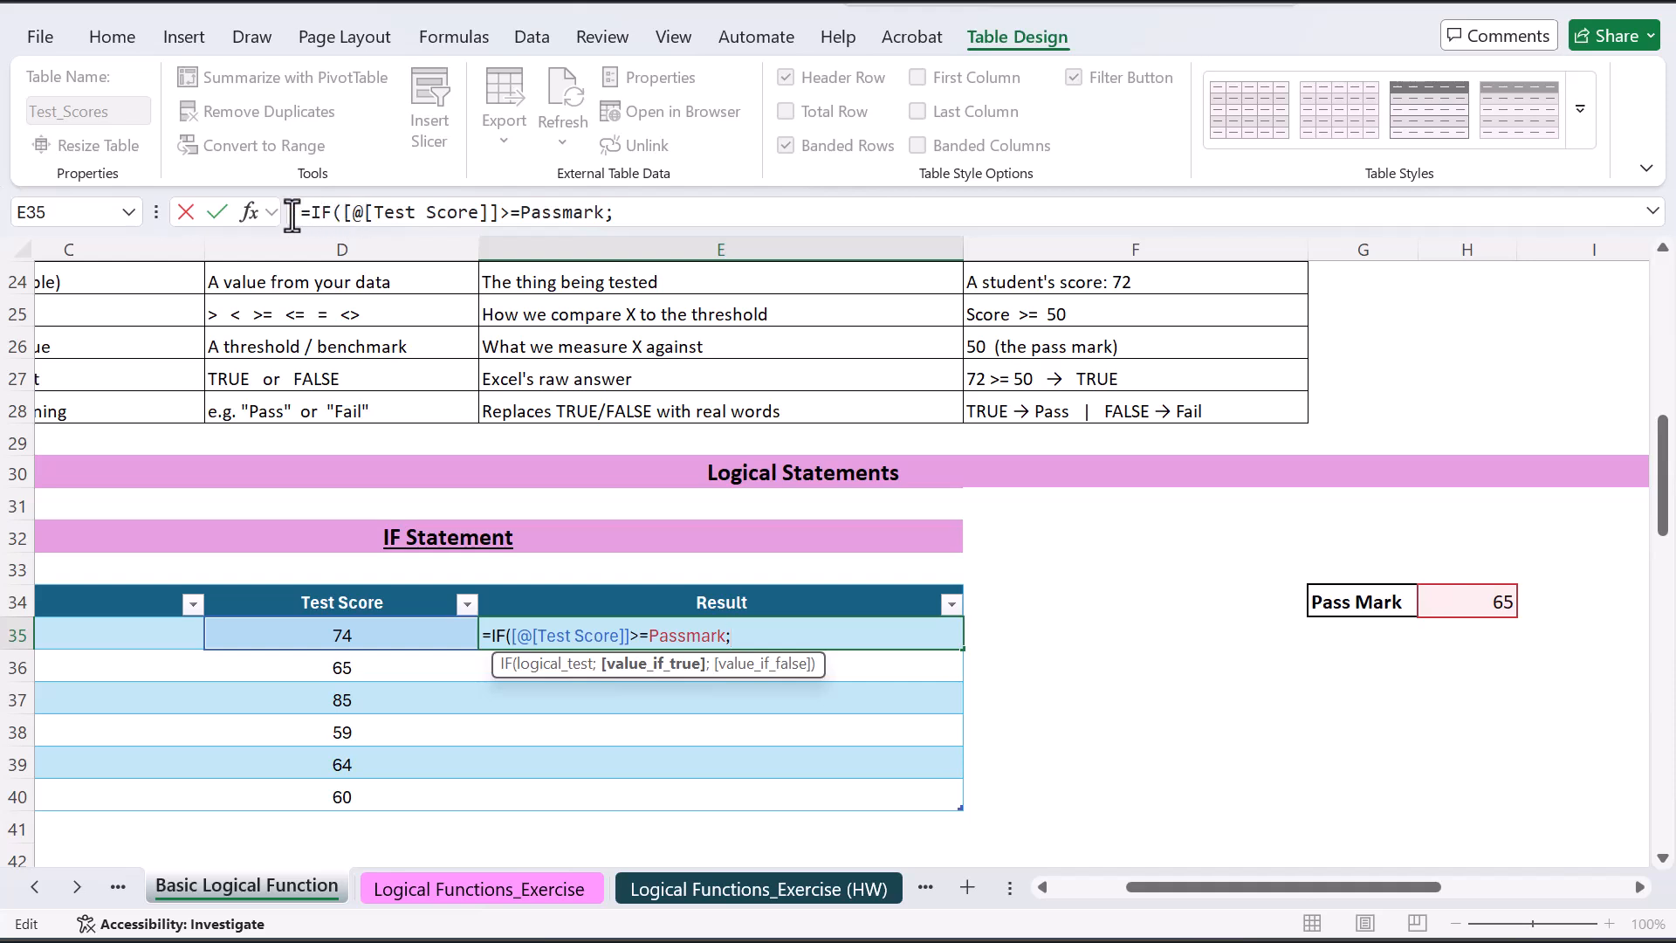
Complete the E35 IF formula through the Function Arguments dialog, with "Pass" as the value if true and "Fail" as the value if false
left_click(630, 213)
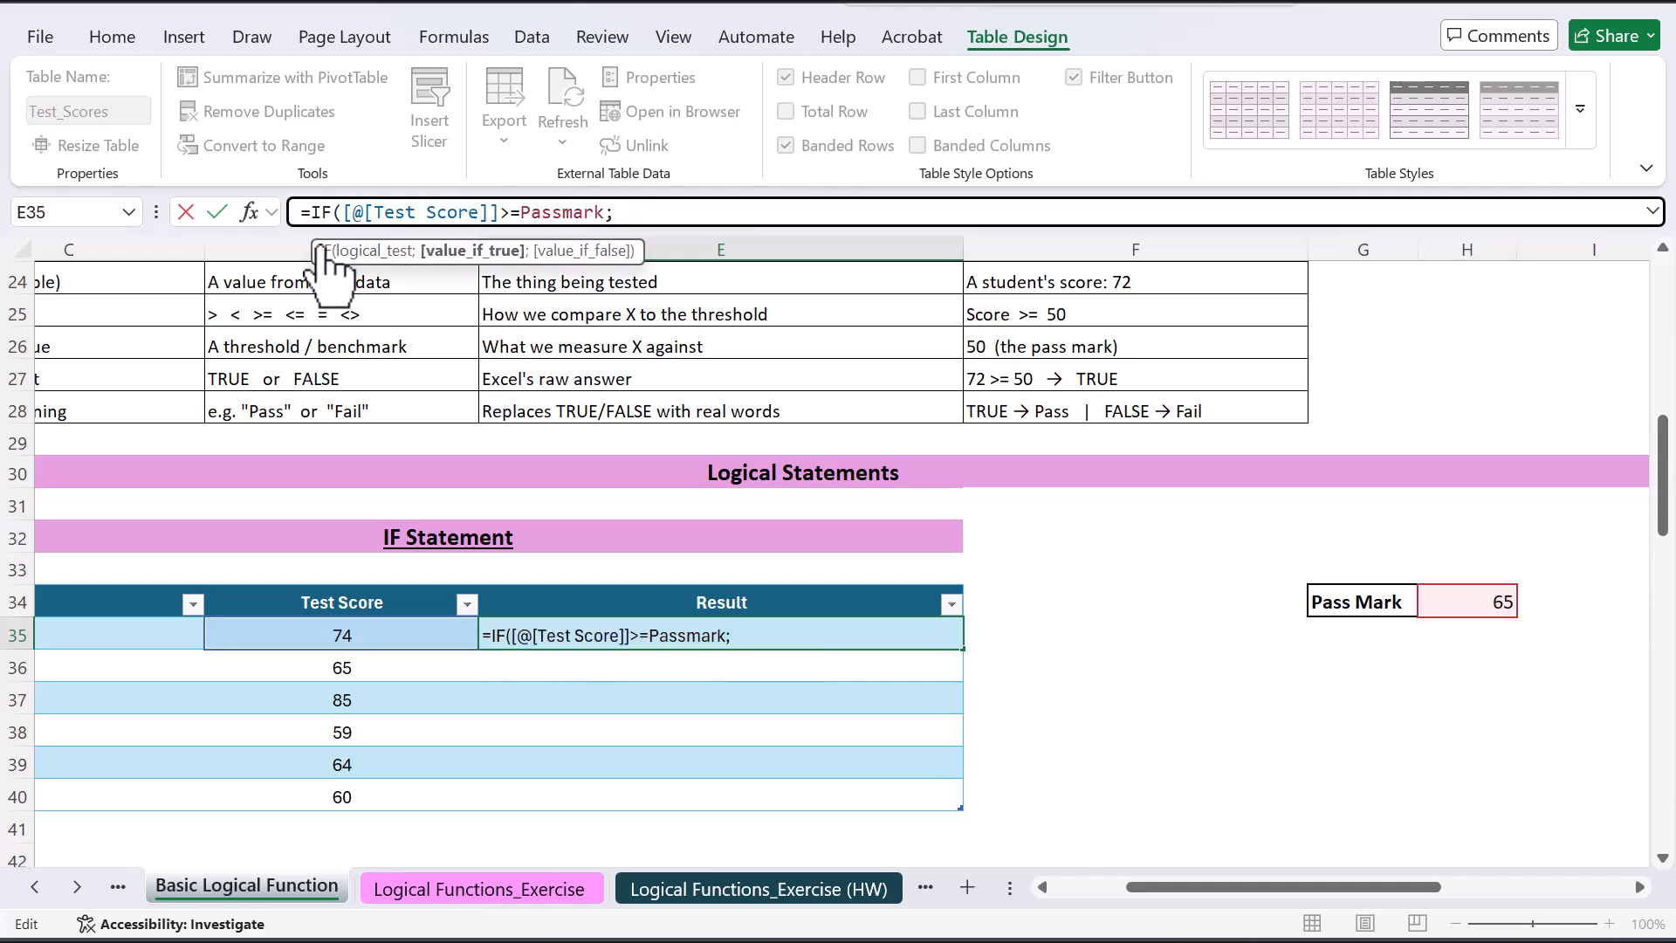
left_click(249, 213)
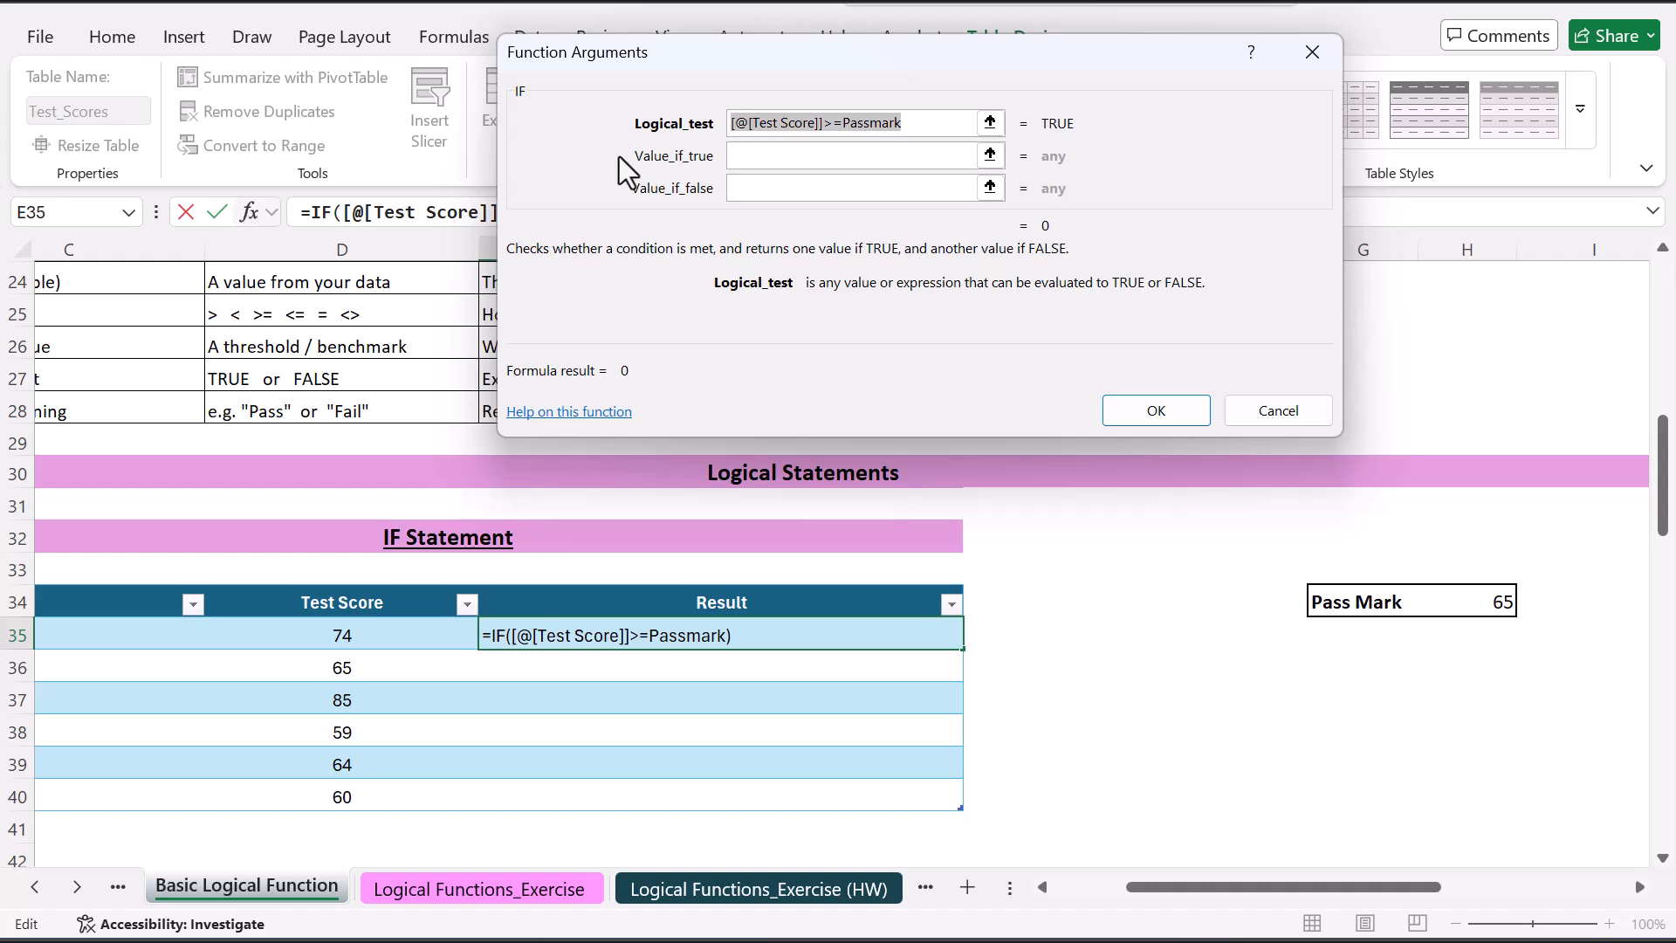
left_click(776, 154)
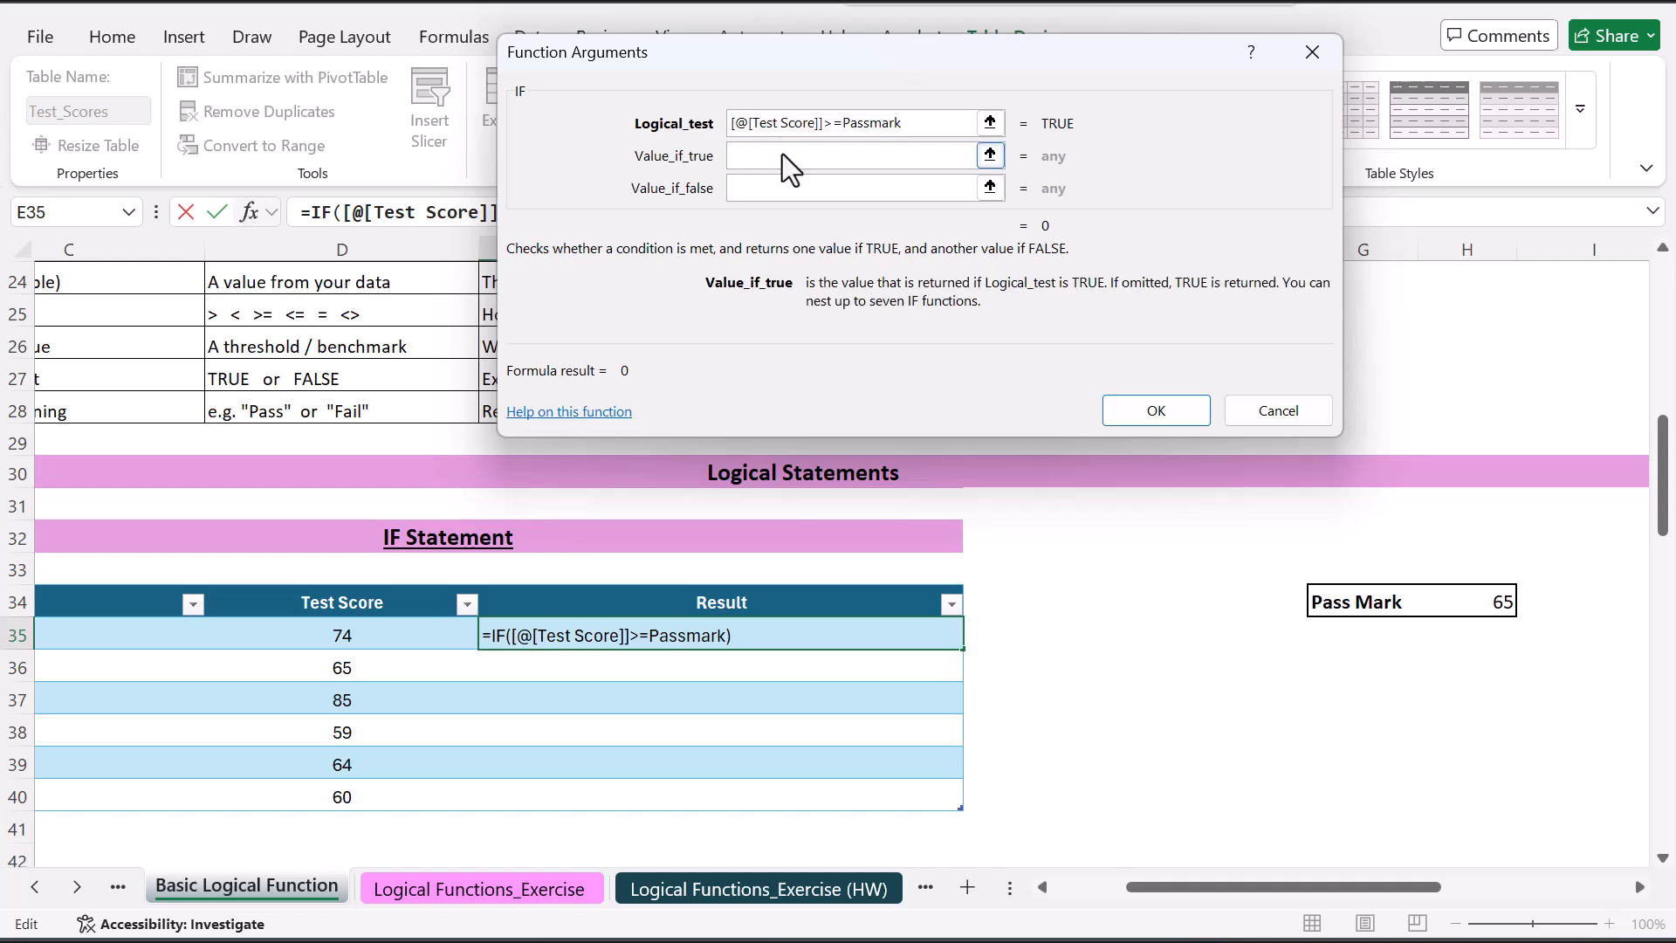
type("Pass")
left_click(790, 187)
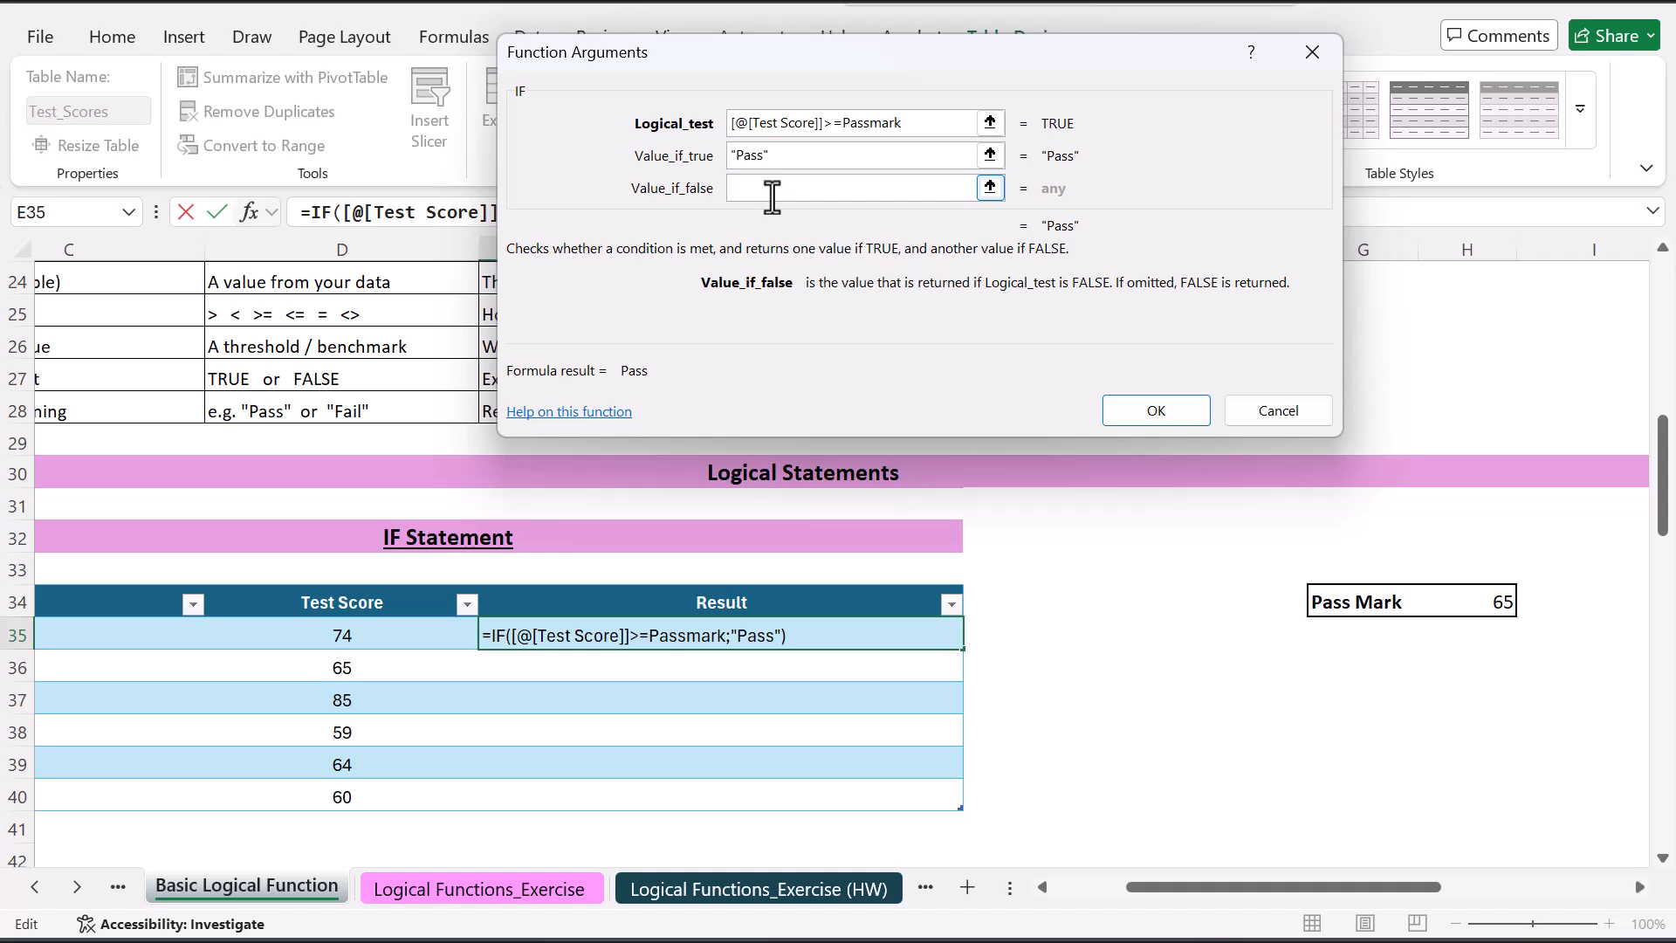
type("Fail")
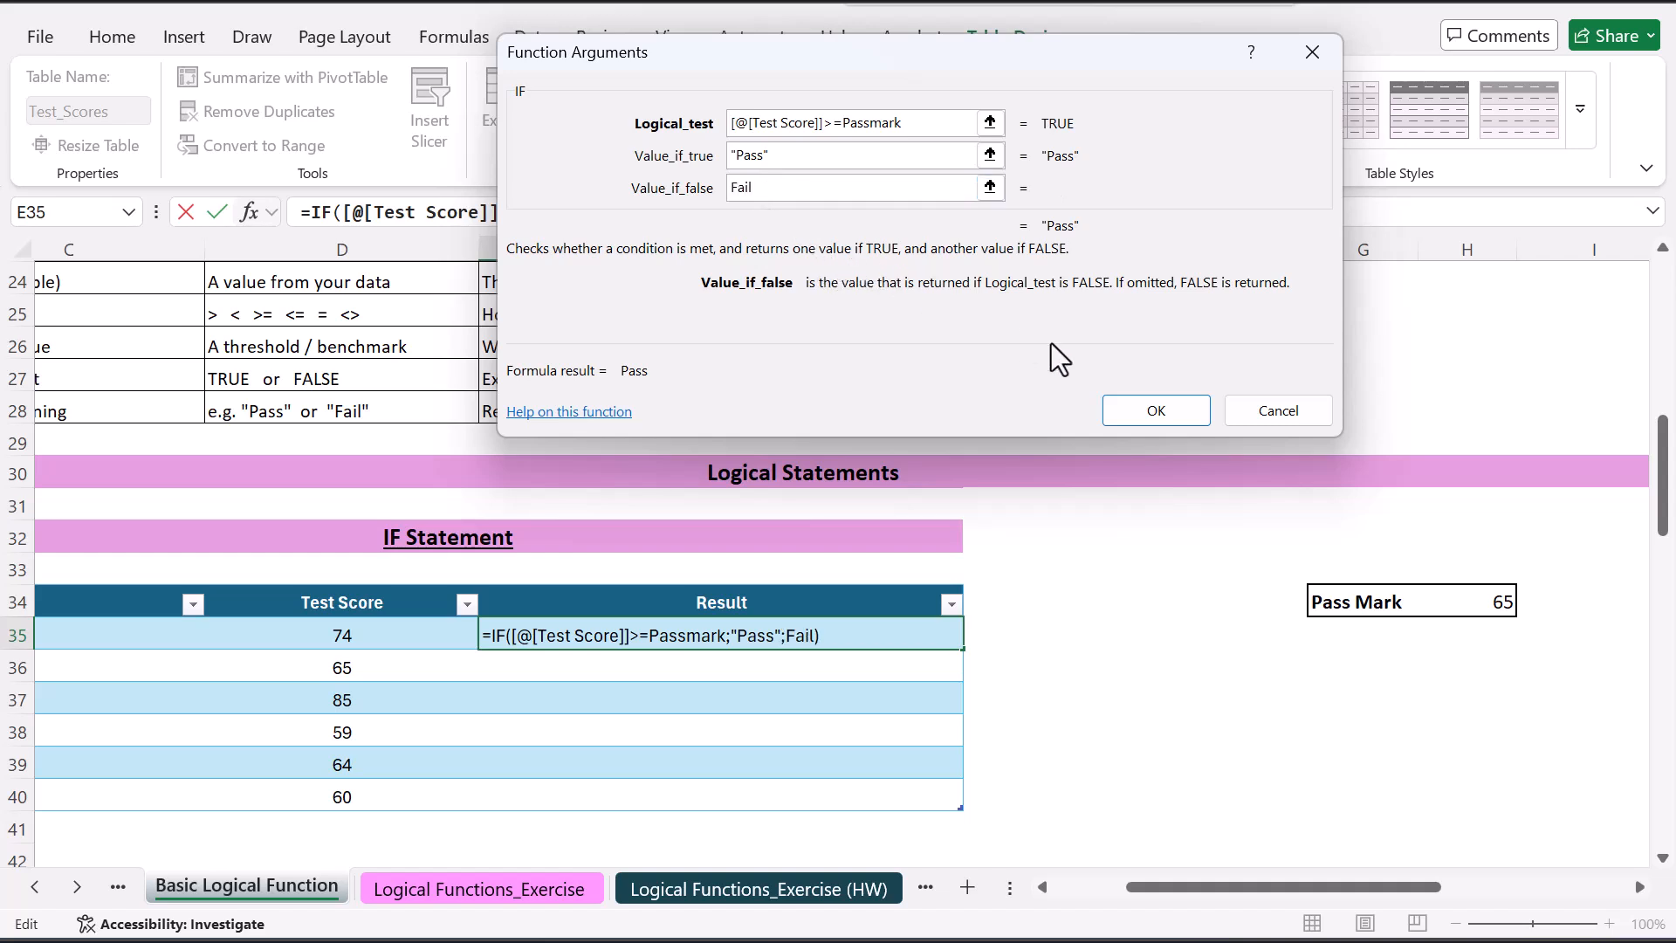
left_click(1163, 420)
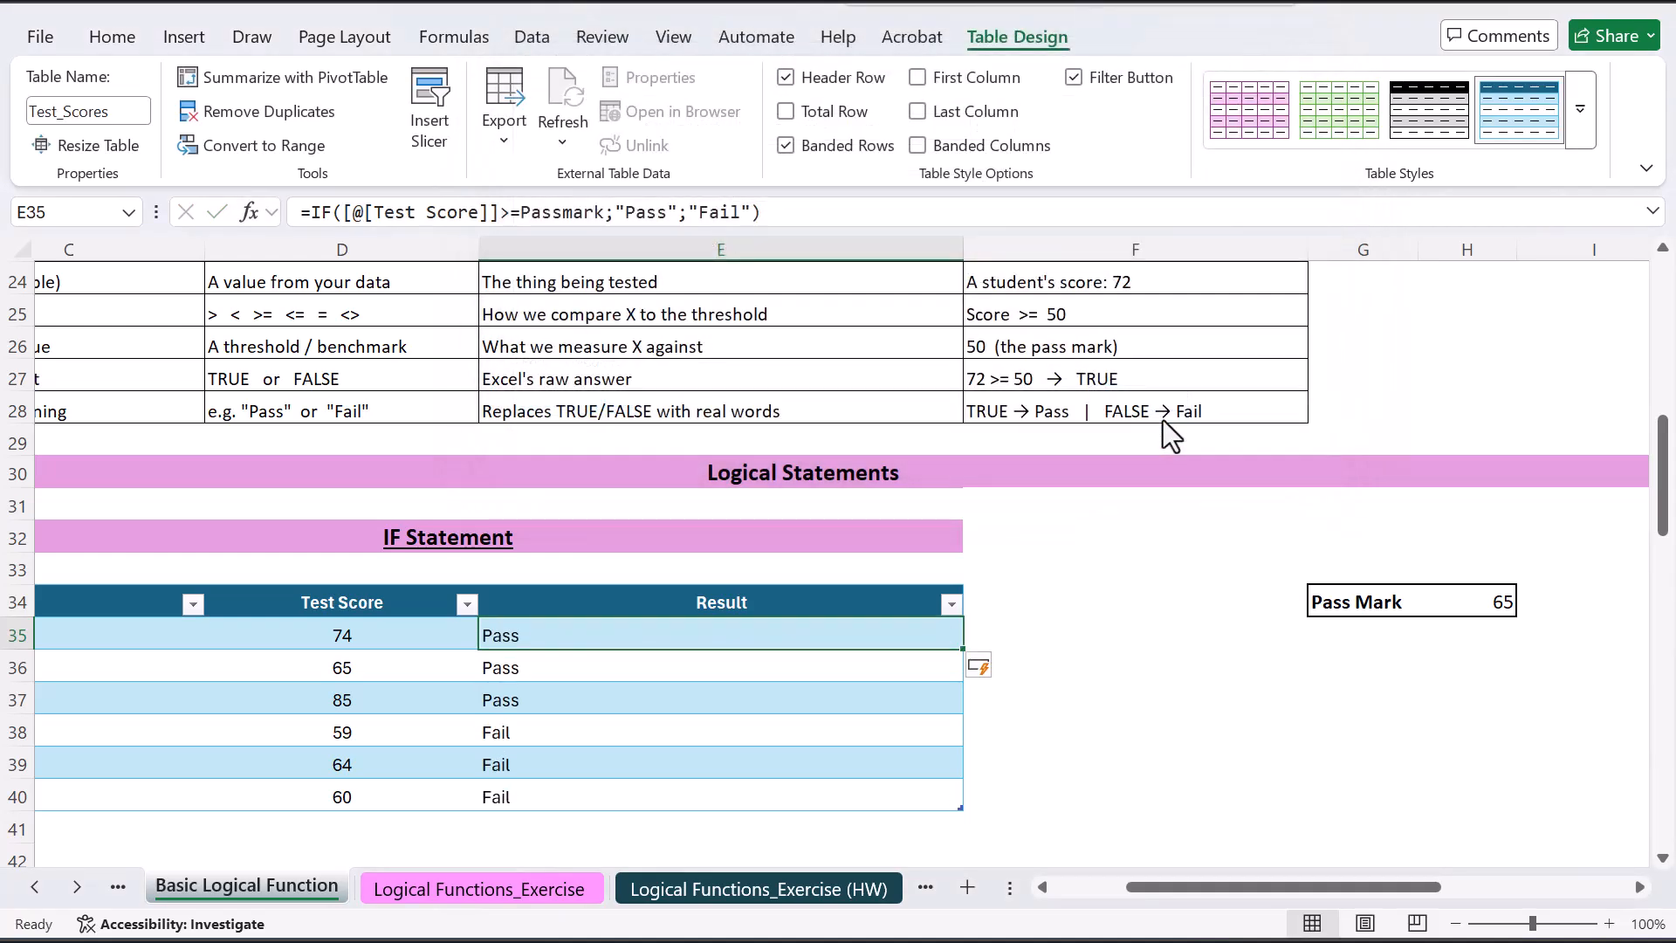
scroll(532, 656, "left", 2)
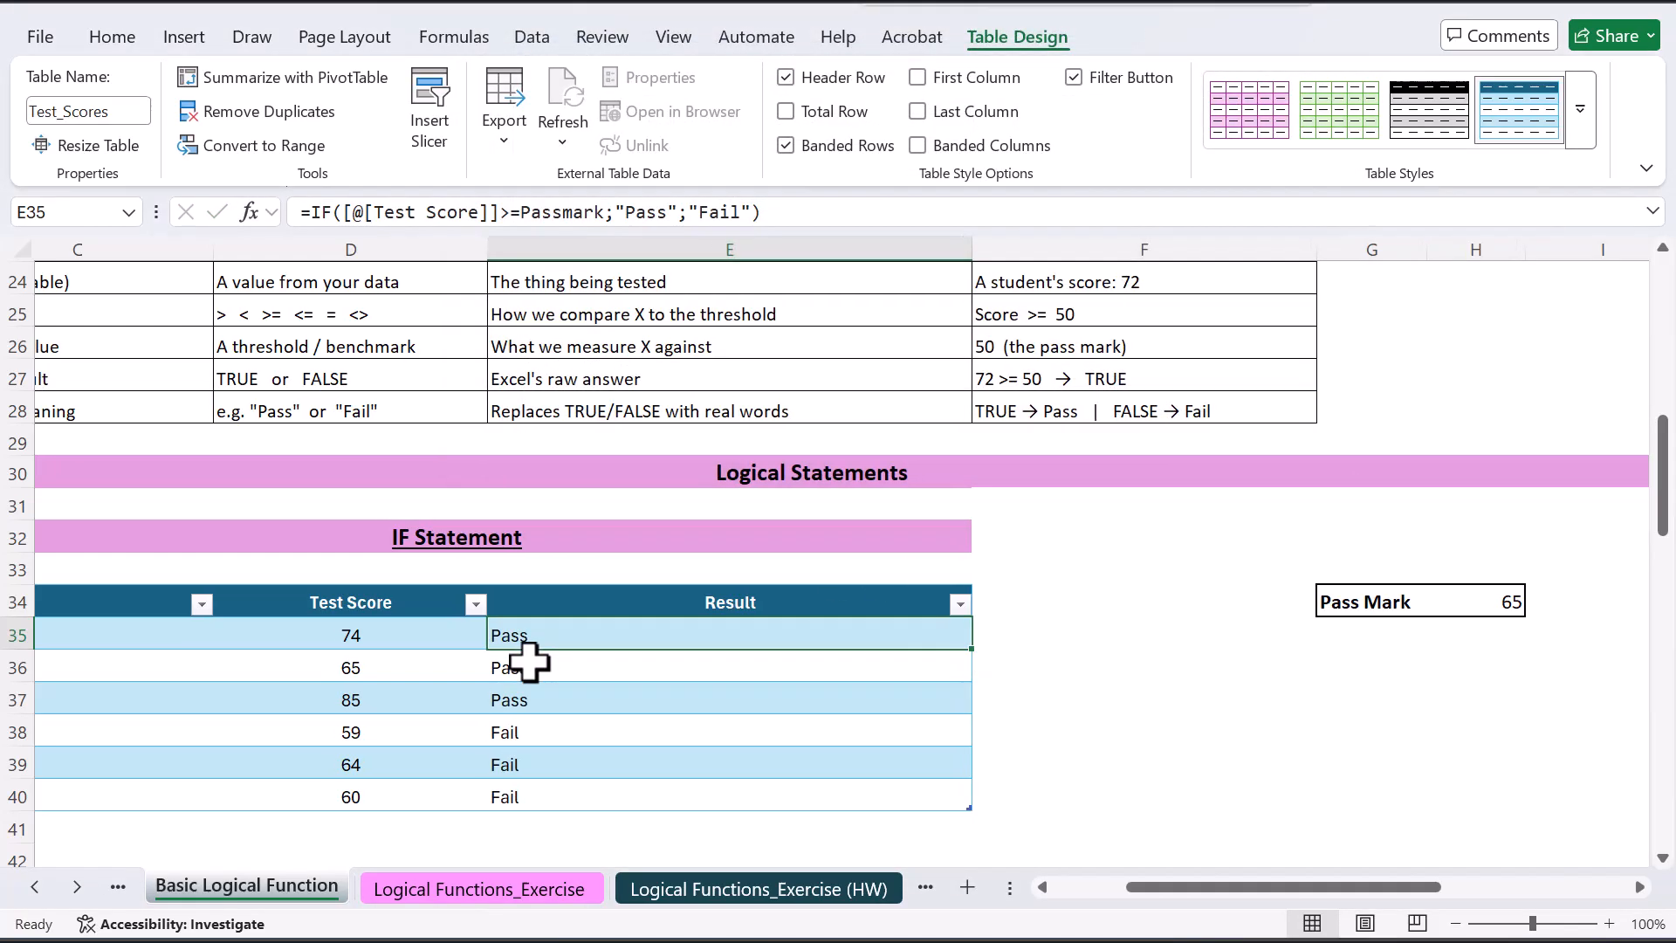
scroll(532, 660, "left", 1)
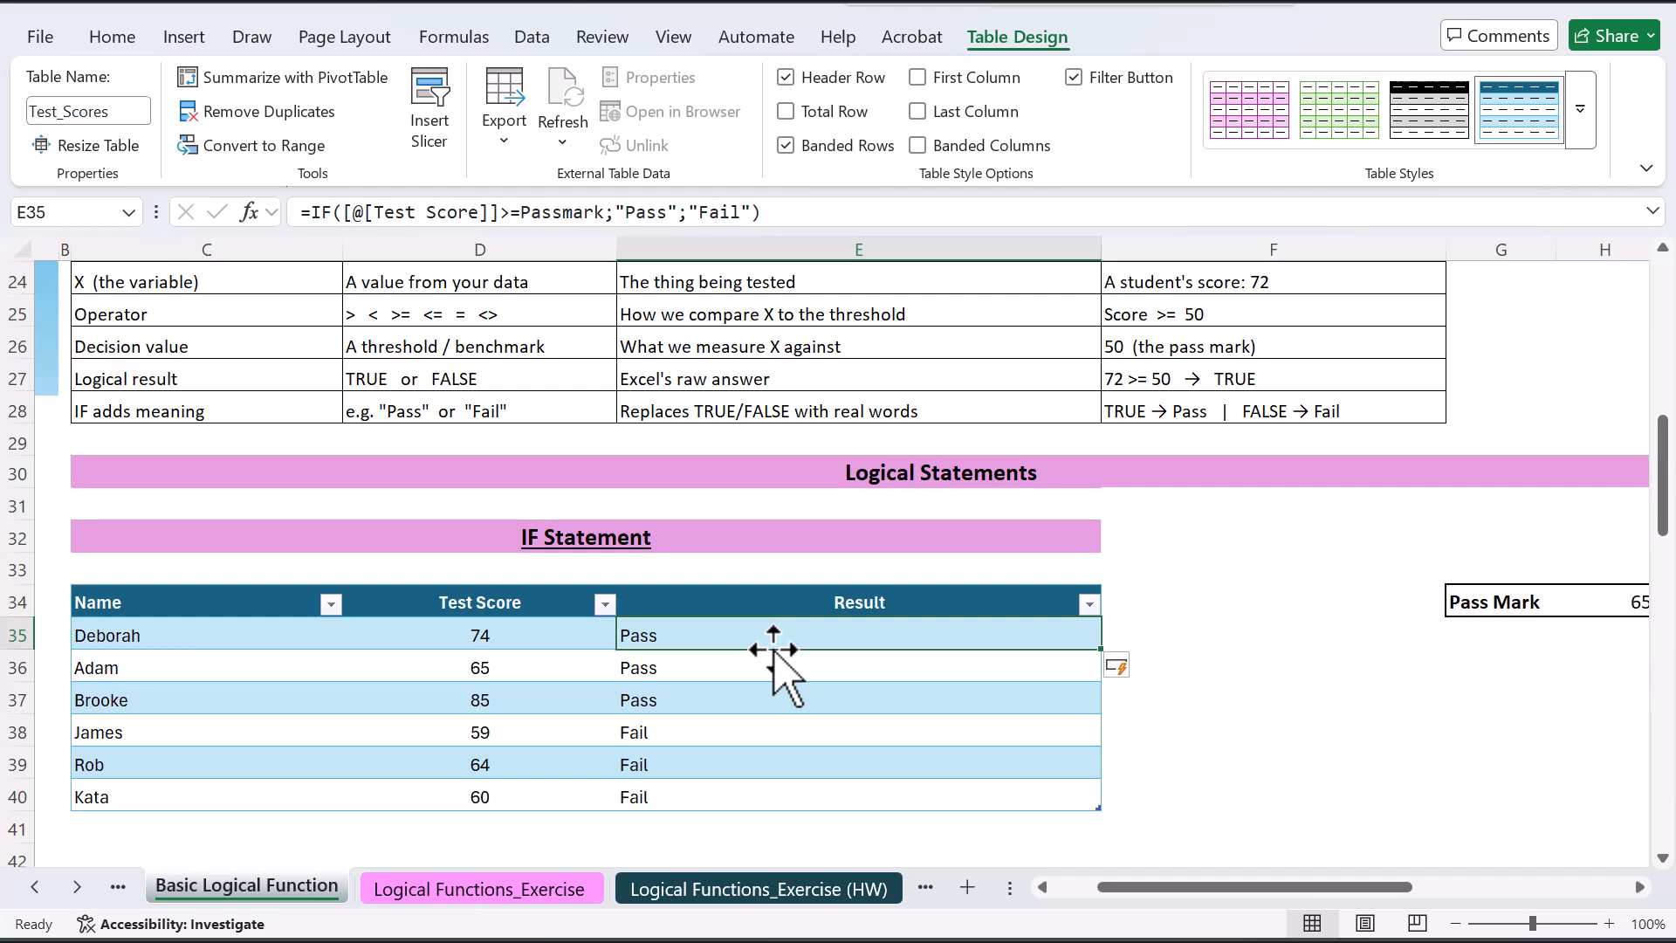
scroll(1279, 678, "right", 1)
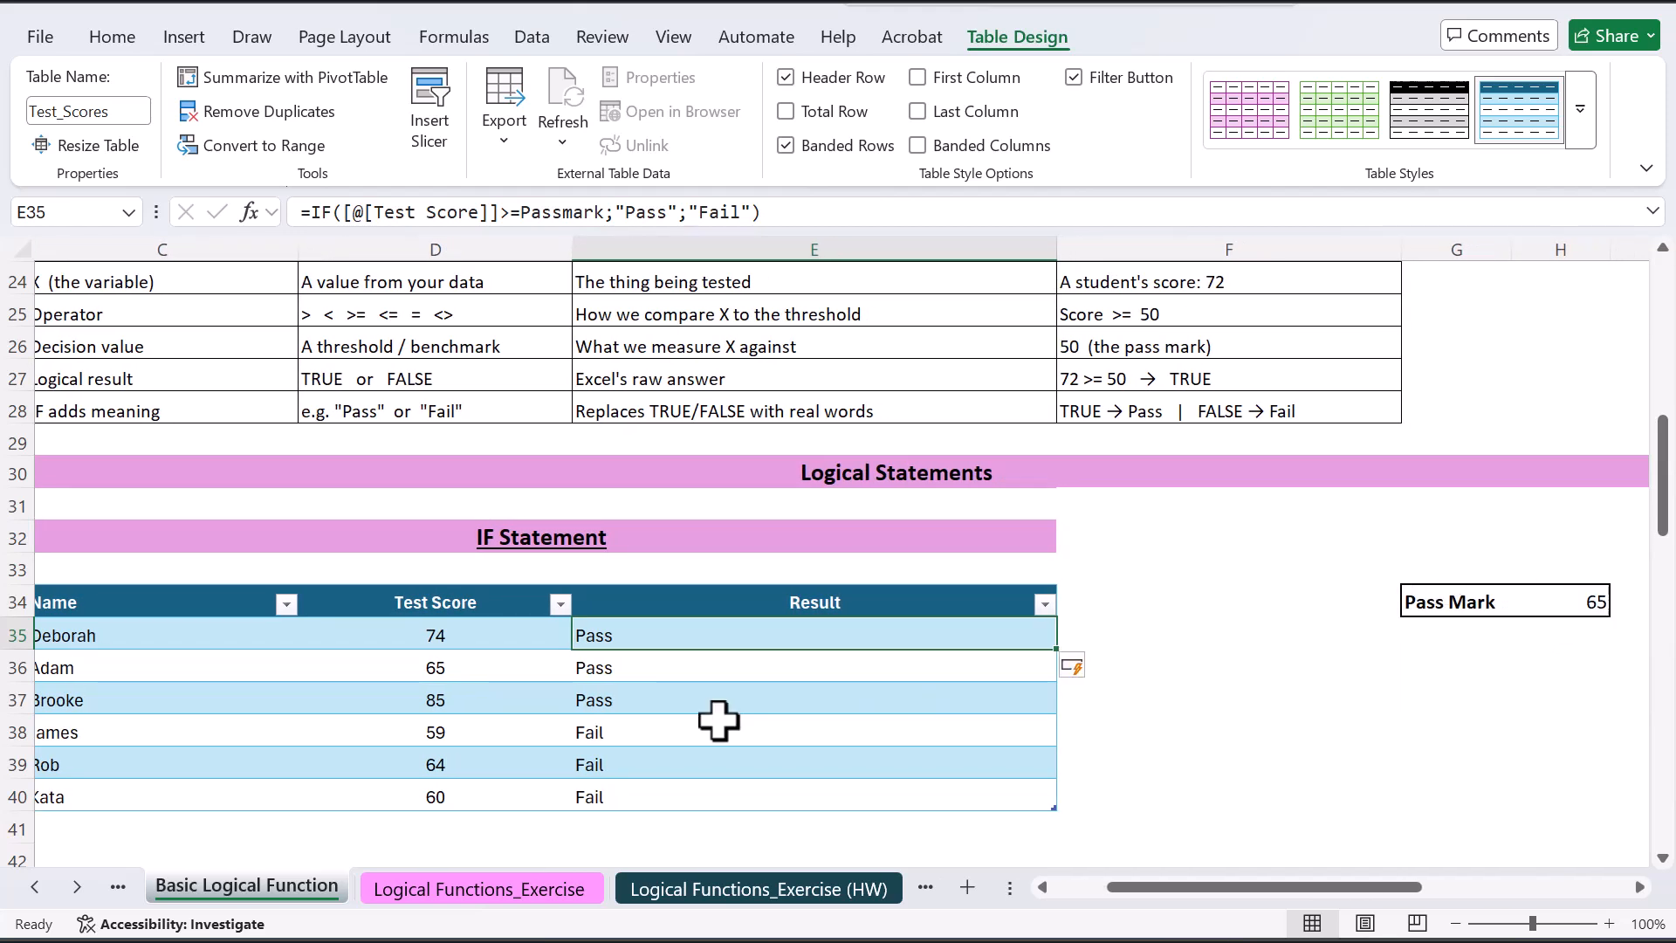
scroll(712, 720, "left", 1)
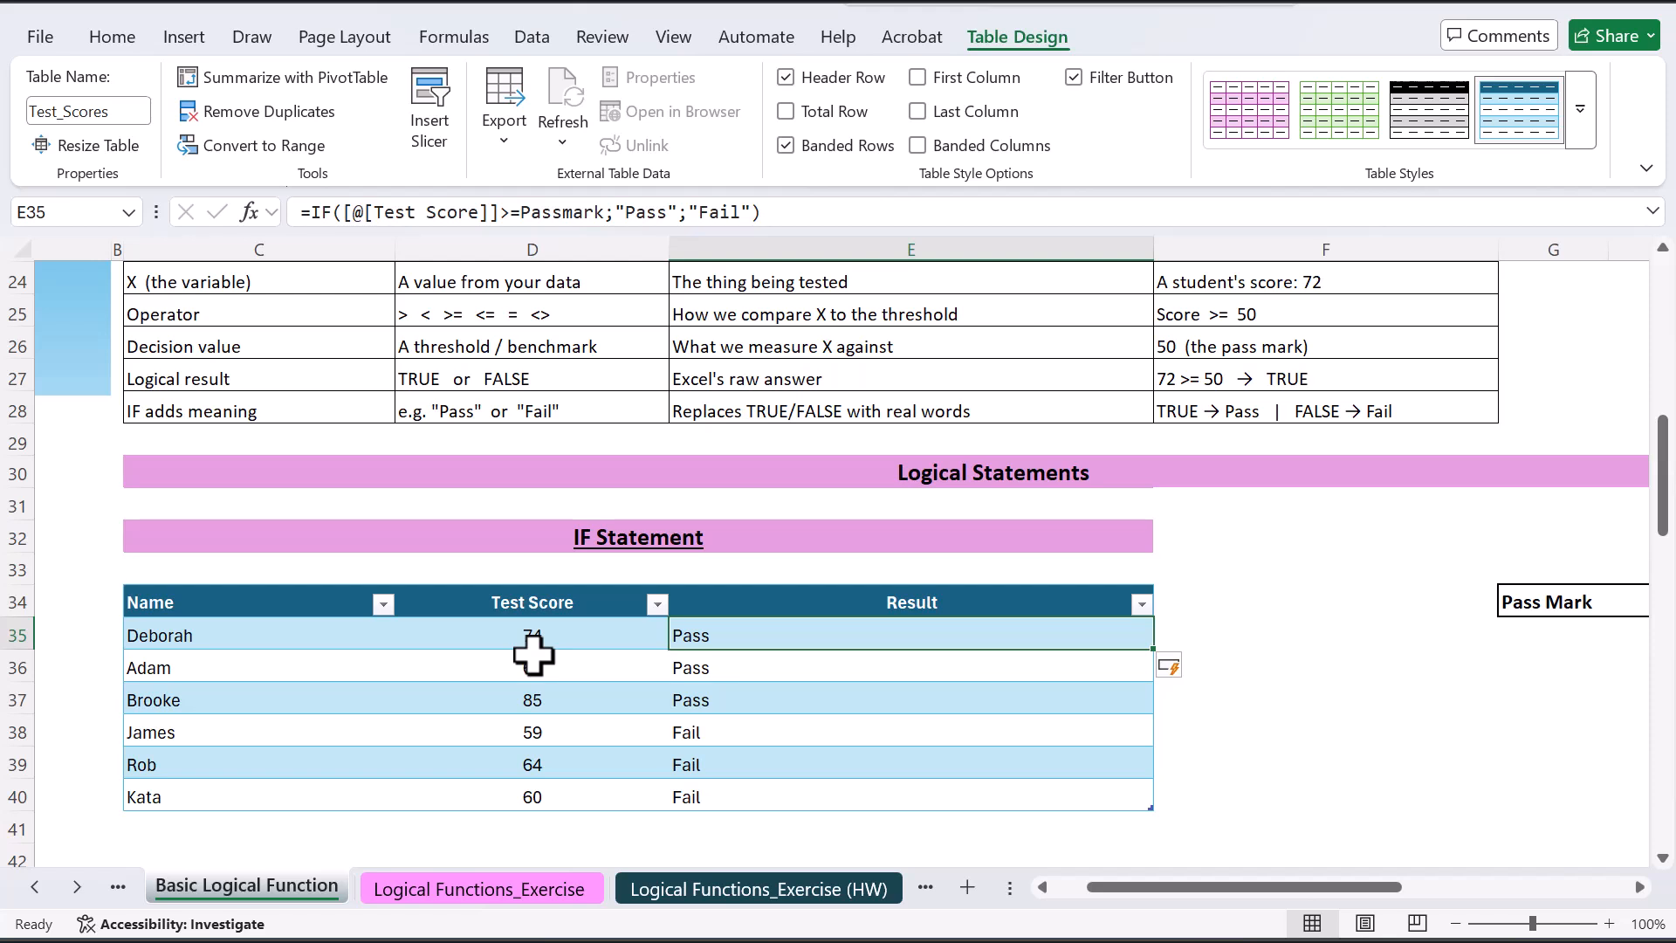